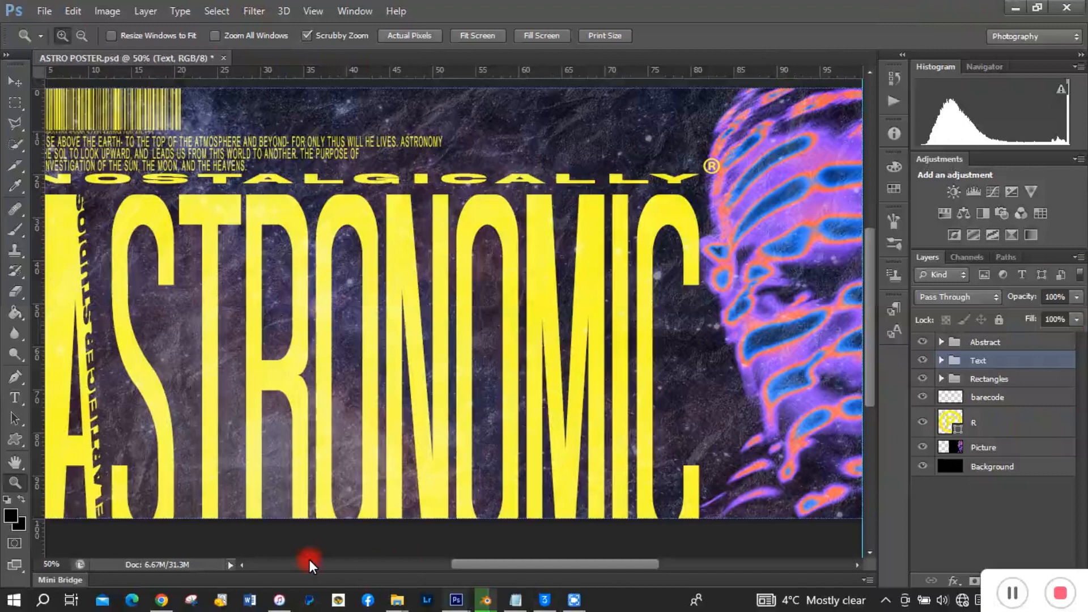
- Examine the finished astronomic poster, from the title lettering to the heat-map coloured face
{"action": "left_click", "coordinate": [267, 164]}
{"action": "left_click", "coordinate": [326, 340]}
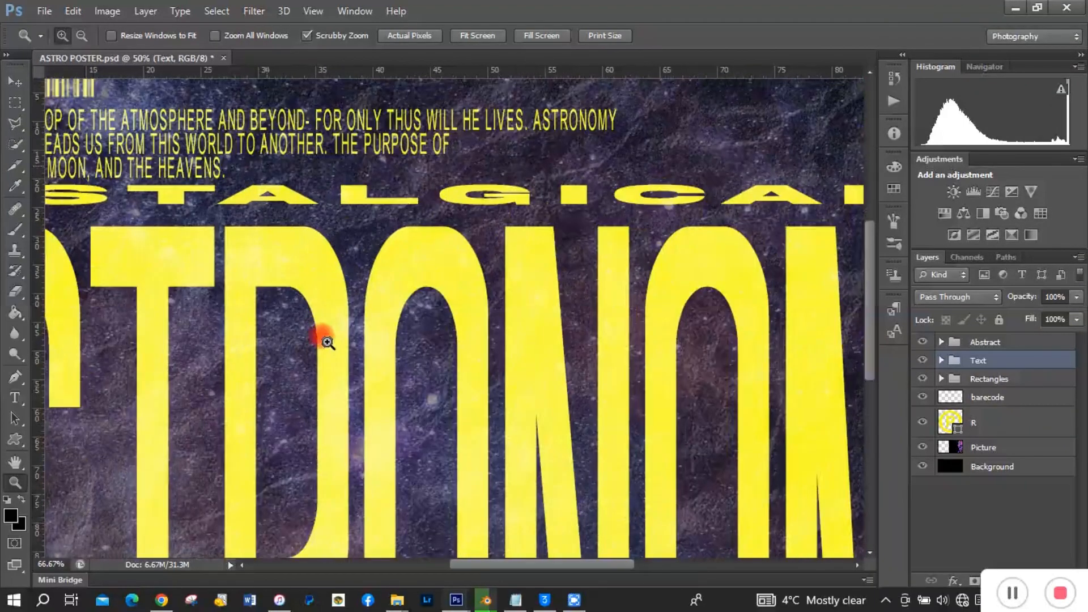
{"action": "left_click", "coordinate": [327, 340]}
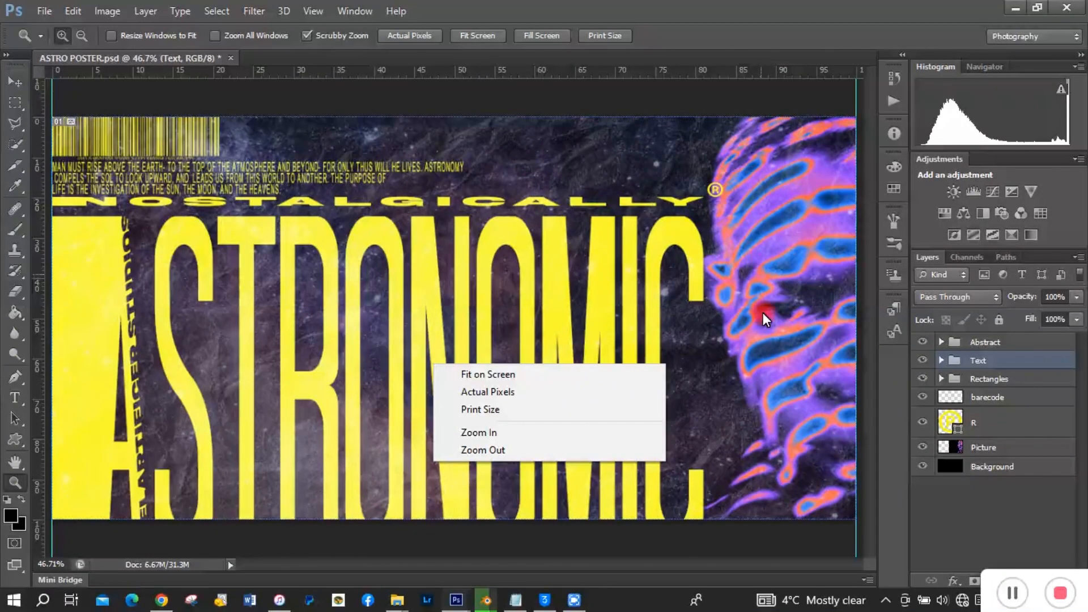
{"action": "left_click", "coordinate": [762, 312]}
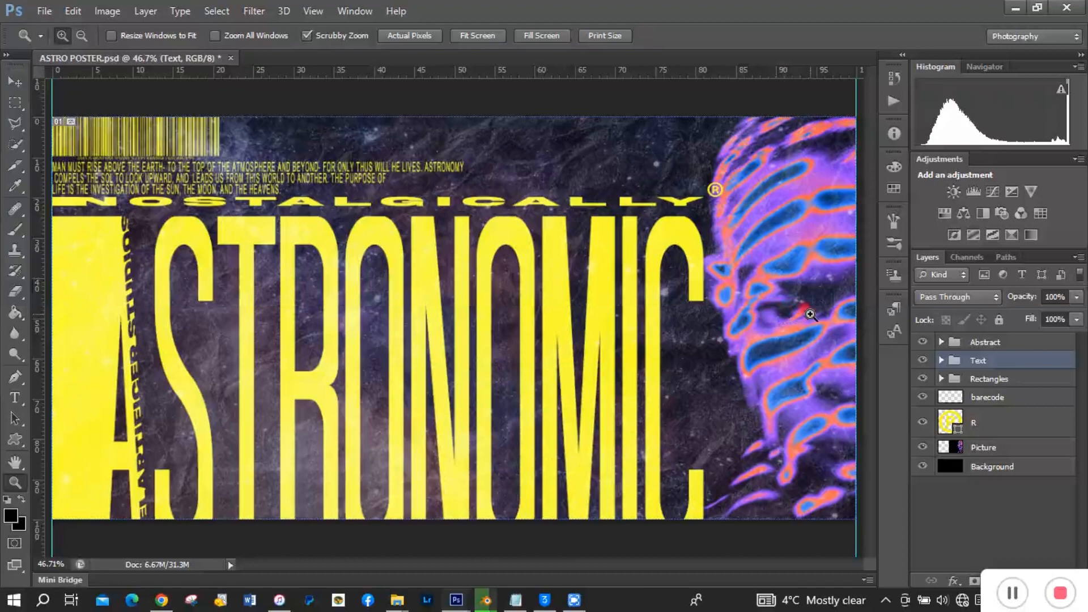
{"action": "left_click", "coordinate": [810, 314]}
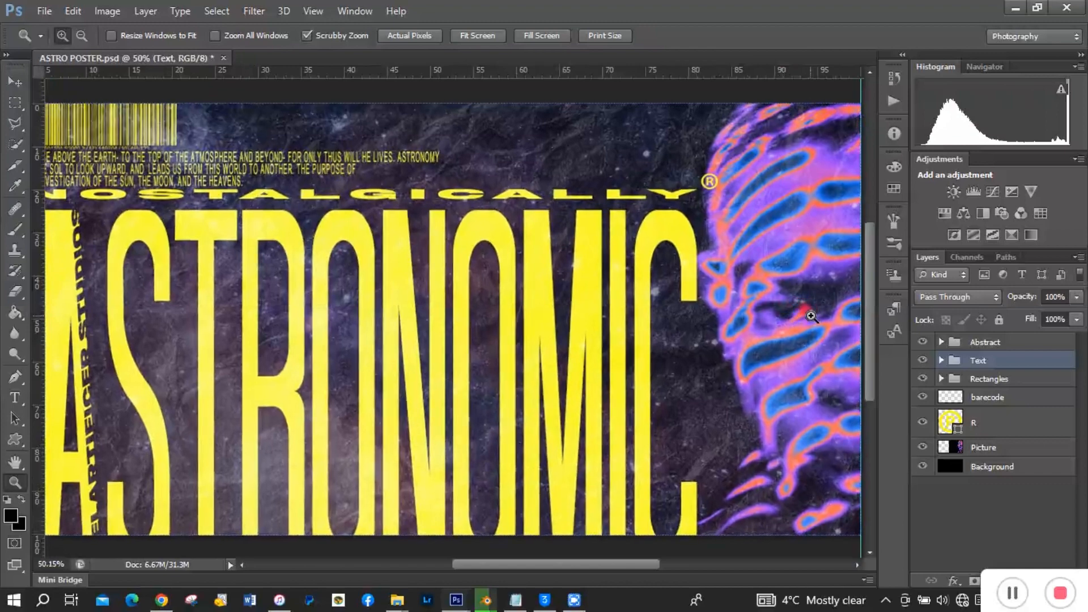
{"action": "left_click", "coordinate": [811, 315]}
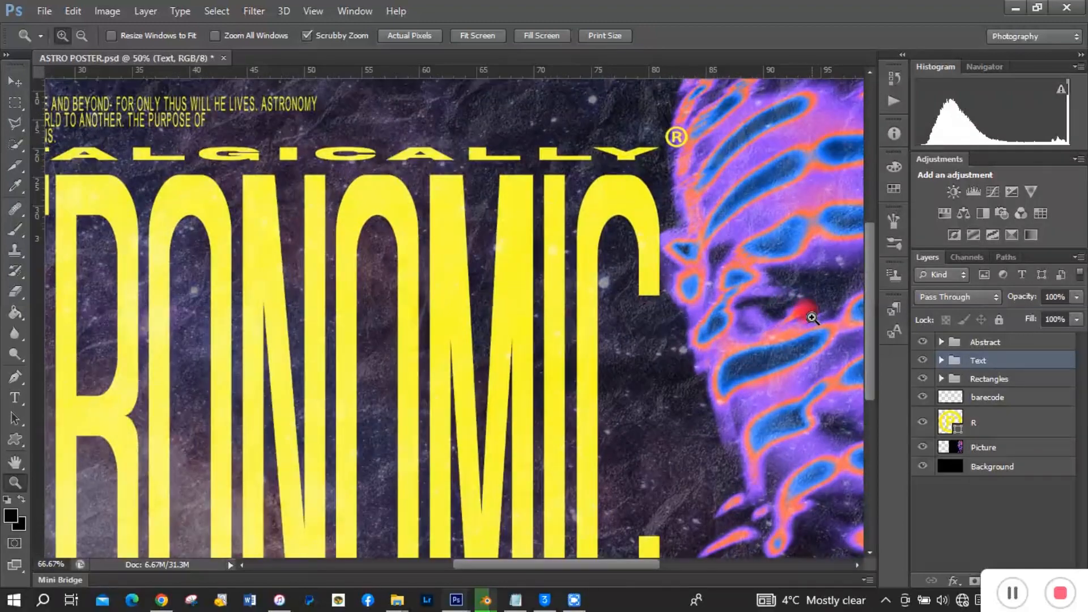
{"action": "left_click", "coordinate": [810, 313]}
{"action": "left_click", "coordinate": [566, 249]}
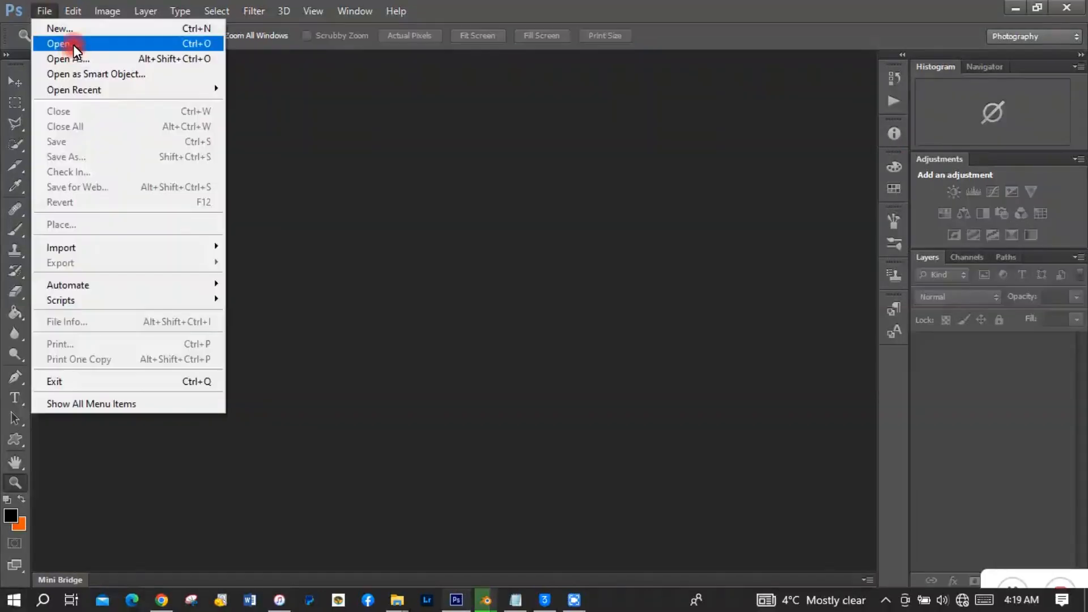
- Open the FACE image from the pictures pack folder and dock its floating window as a tab
{"action": "left_click", "coordinate": [73, 45]}
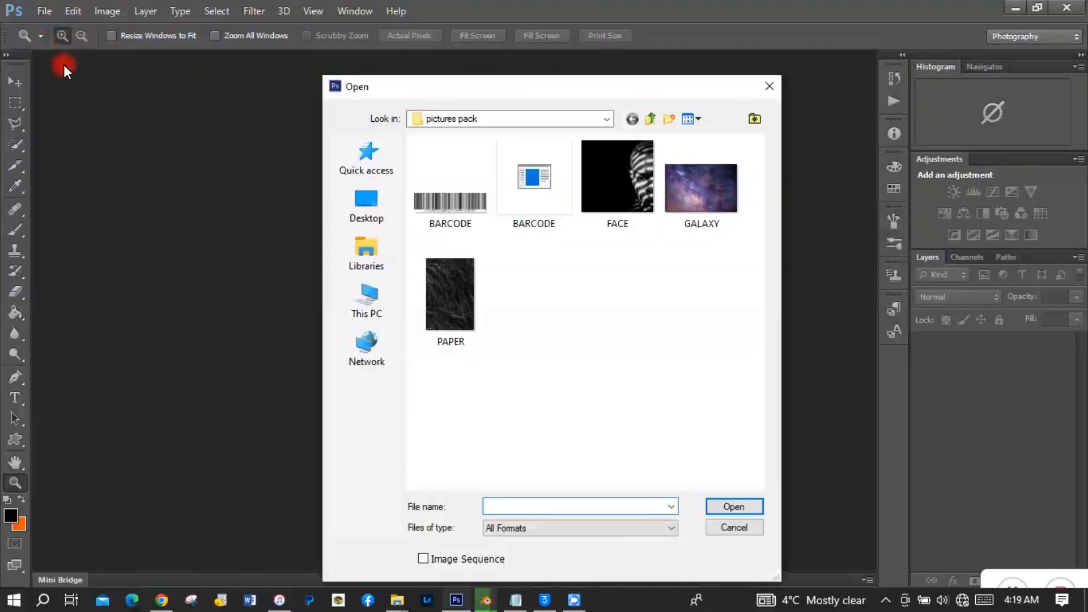
{"action": "left_click", "coordinate": [626, 212]}
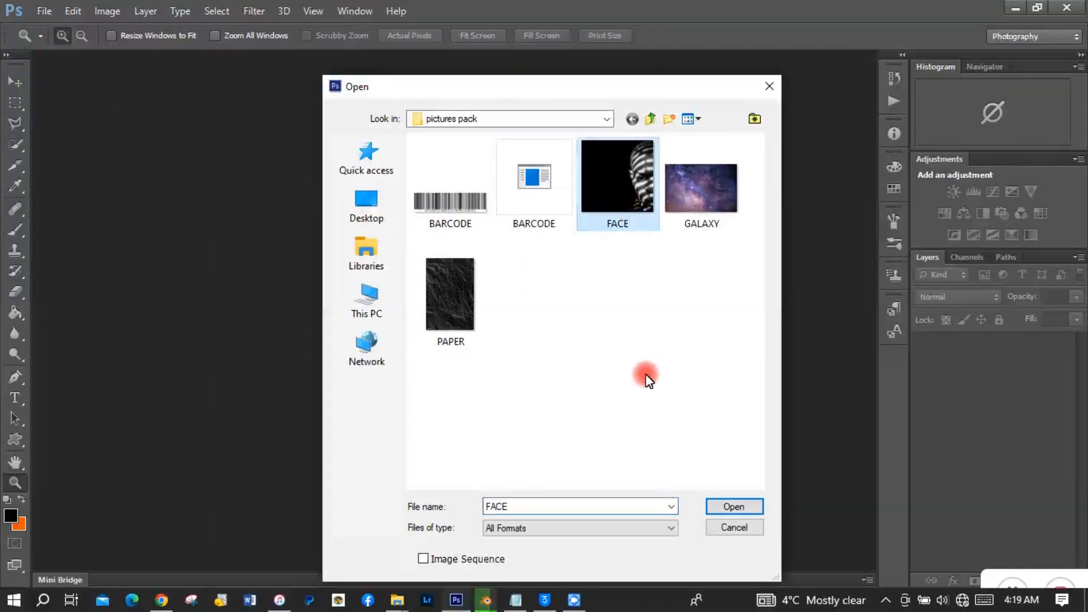
{"action": "left_click", "coordinate": [735, 506]}
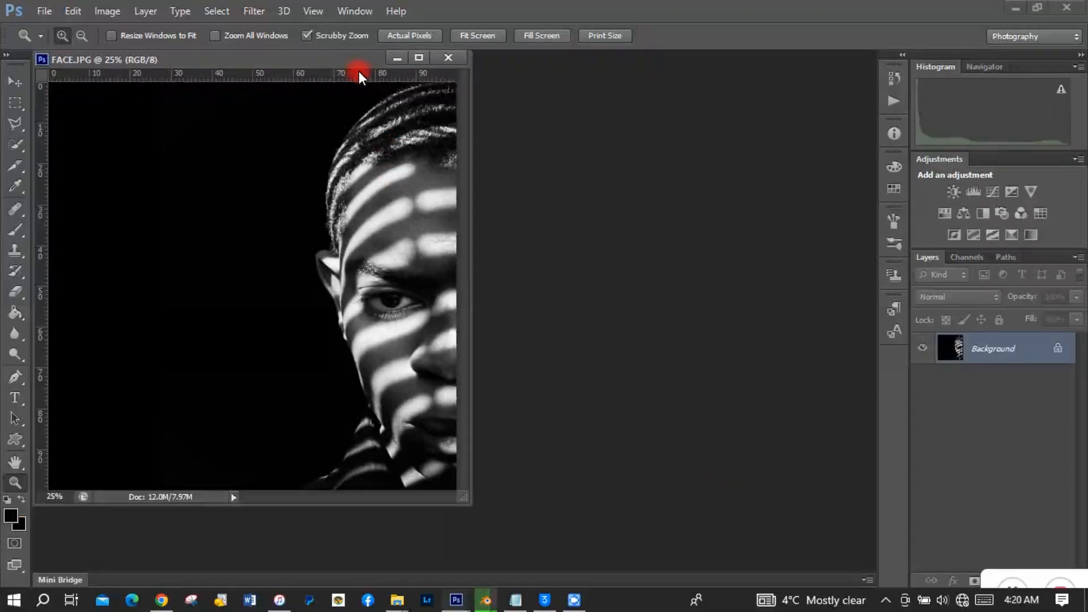
{"action": "left_click_drag", "start_coordinate": [331, 61], "coordinate": [345, 73]}
{"action": "left_click_drag", "start_coordinate": [422, 94], "coordinate": [444, 59]}
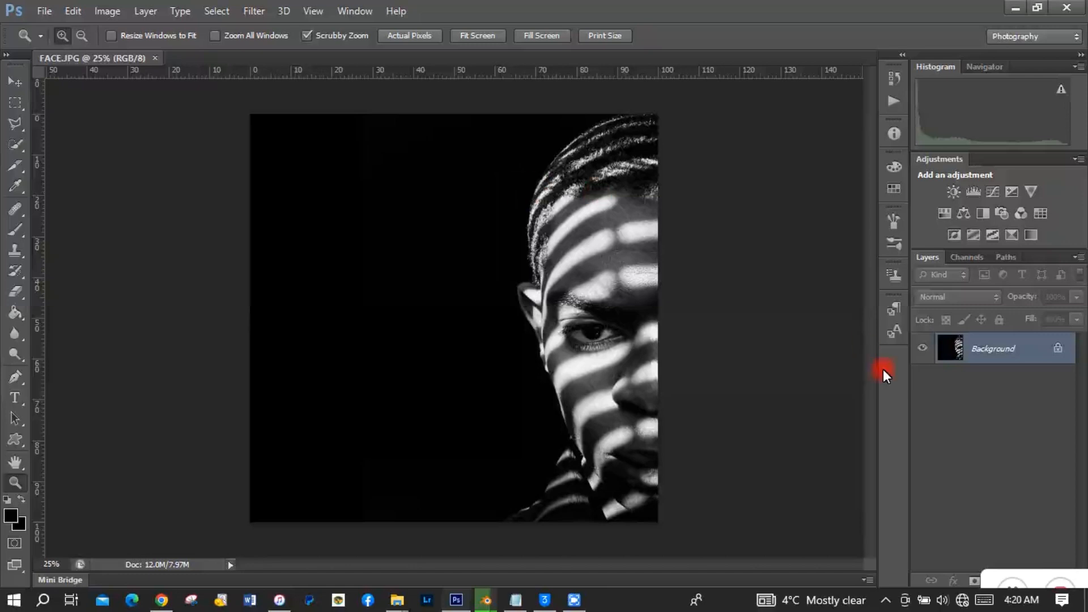
- Convert the locked Background into the regular layer Layer 0 and duplicate it
{"action": "double_click", "coordinate": [997, 349]}
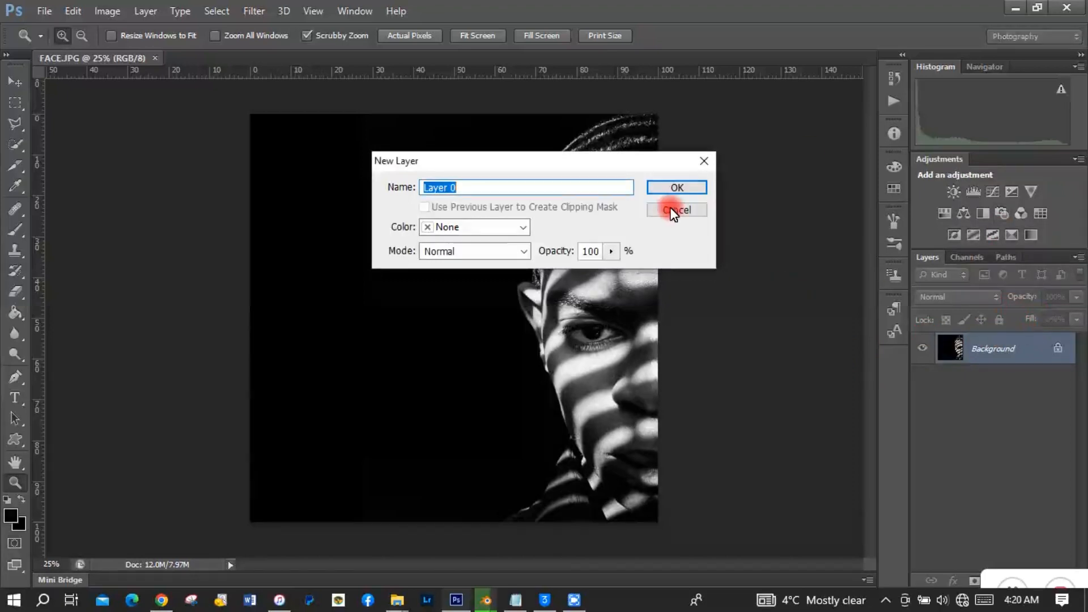
{"action": "left_click", "coordinate": [667, 189]}
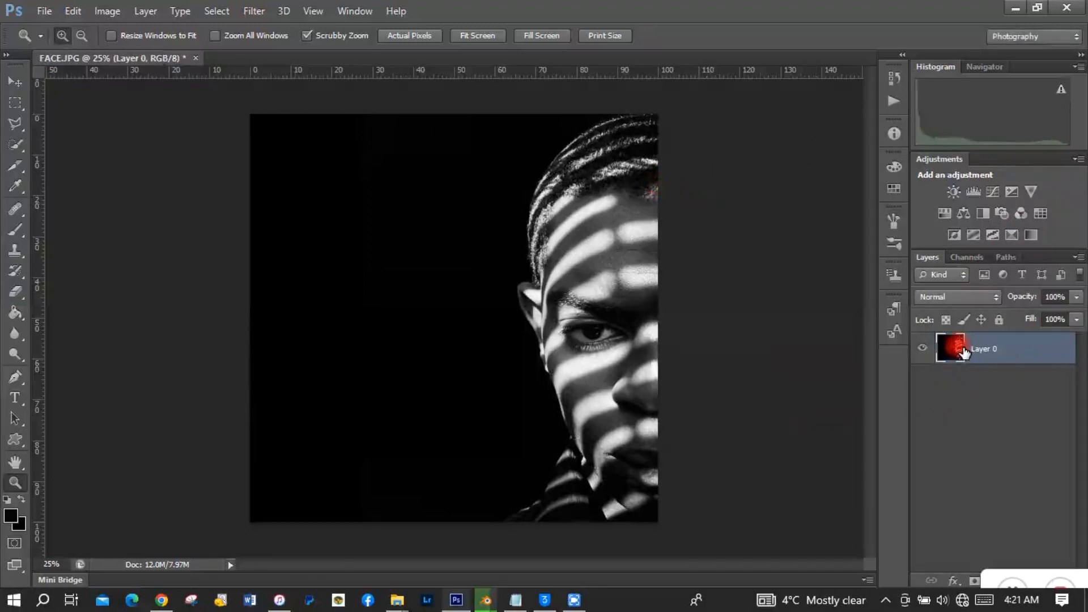
{"action": "key", "text": "ctrl+j"}
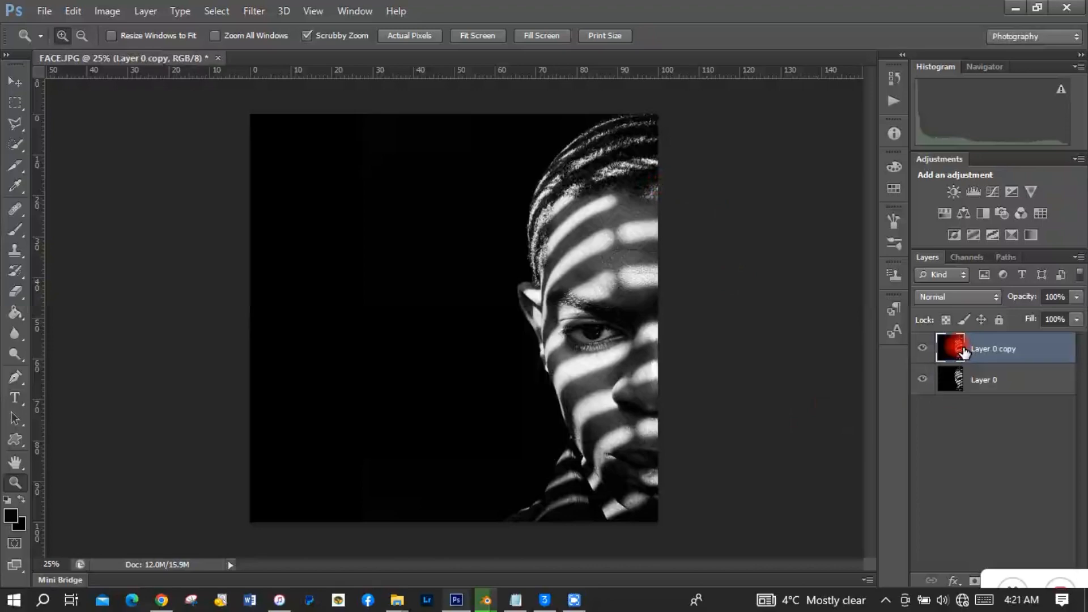
- Hide the duplicated layer and convert Layer 0 to a smart object
{"action": "left_click", "coordinate": [921, 350]}
{"action": "left_click", "coordinate": [975, 383]}
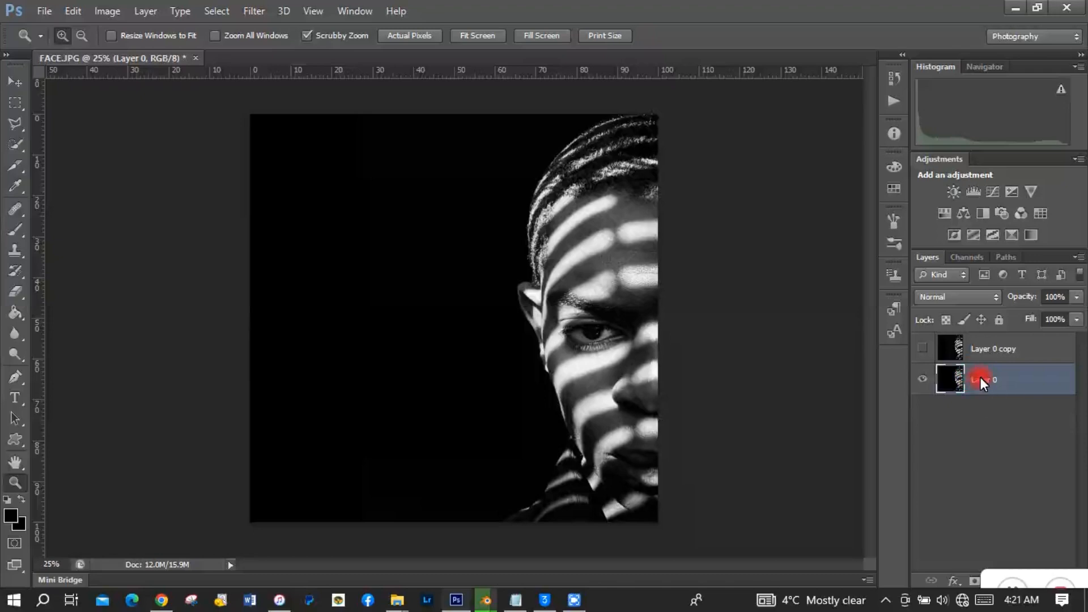
{"action": "right_click", "coordinate": [980, 380]}
{"action": "left_click", "coordinate": [745, 170]}
- Apply a Gaussian Blur with a radius of 5.0 pixels to Layer 0
{"action": "left_click", "coordinate": [261, 12]}
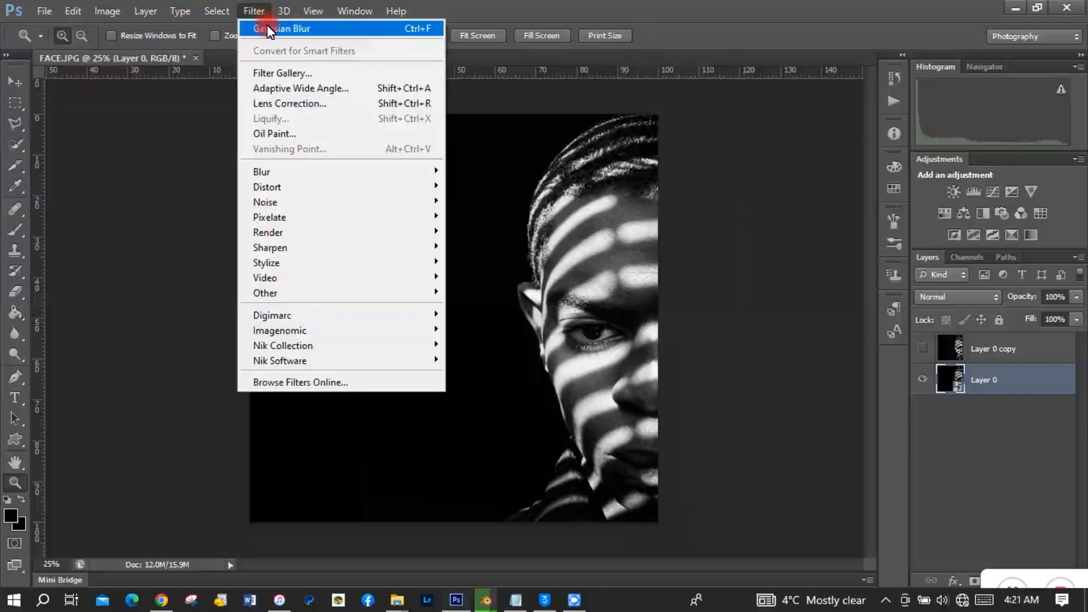
{"action": "mouse_move", "coordinate": [417, 169]}
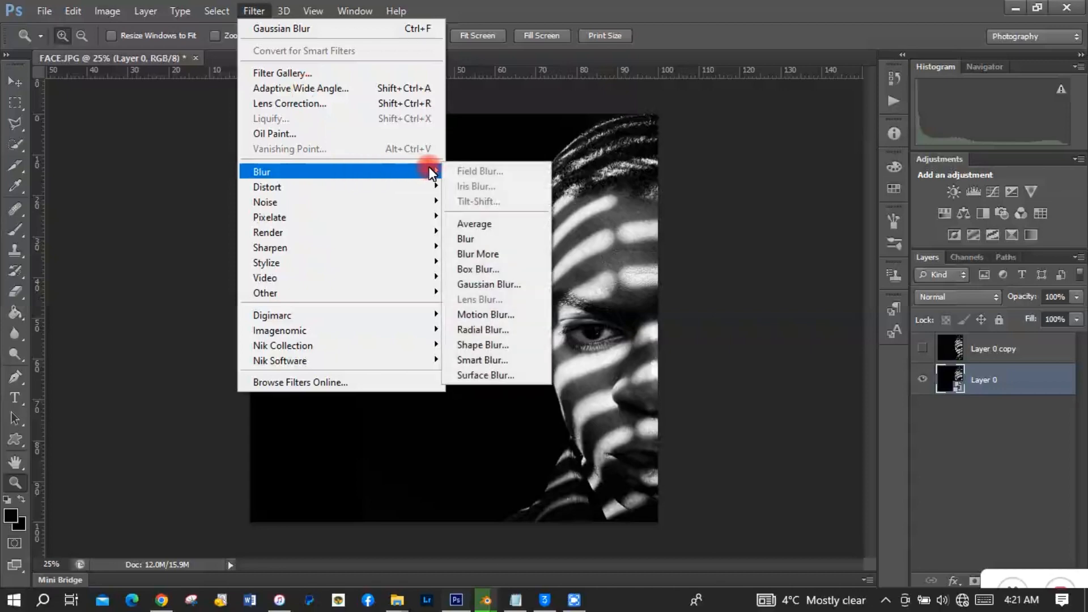
{"action": "left_click", "coordinate": [502, 285]}
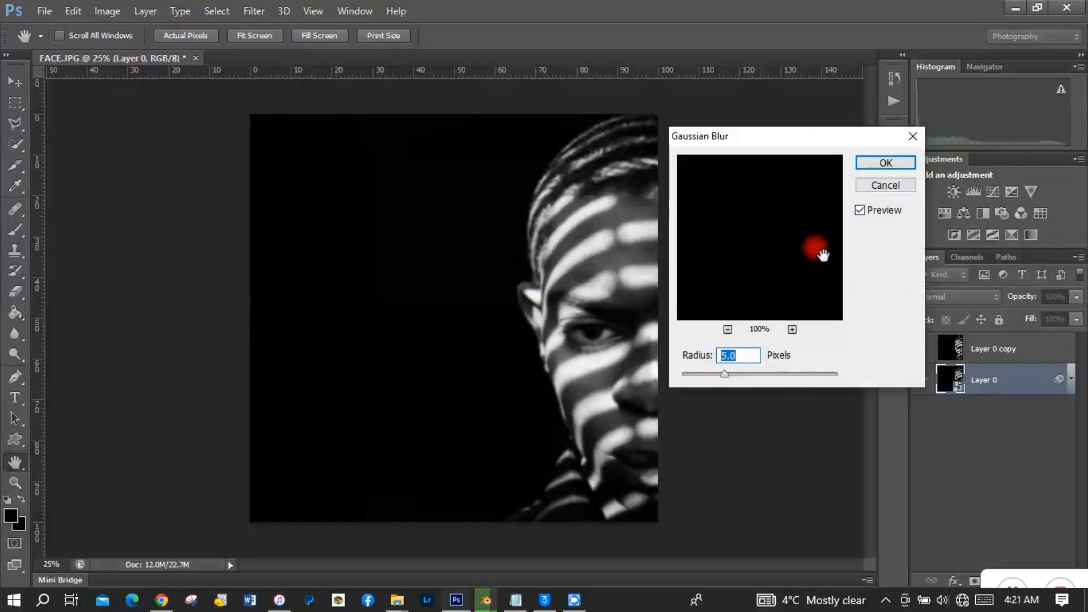
{"action": "left_click", "coordinate": [886, 164]}
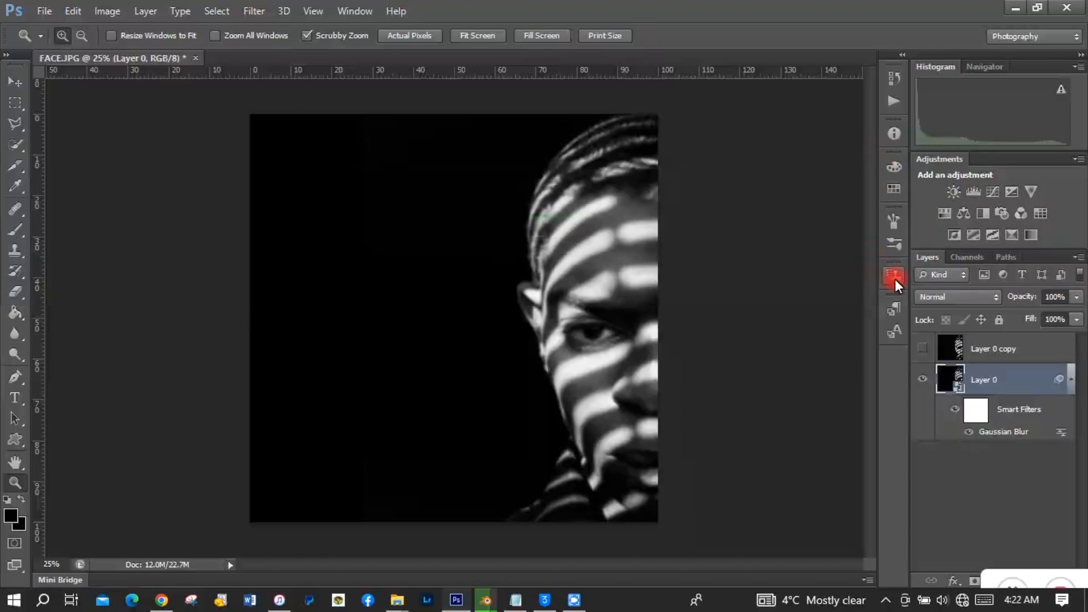
- Make Layer 0 copy visible again and convert it to a smart object
{"action": "left_click", "coordinate": [1000, 351]}
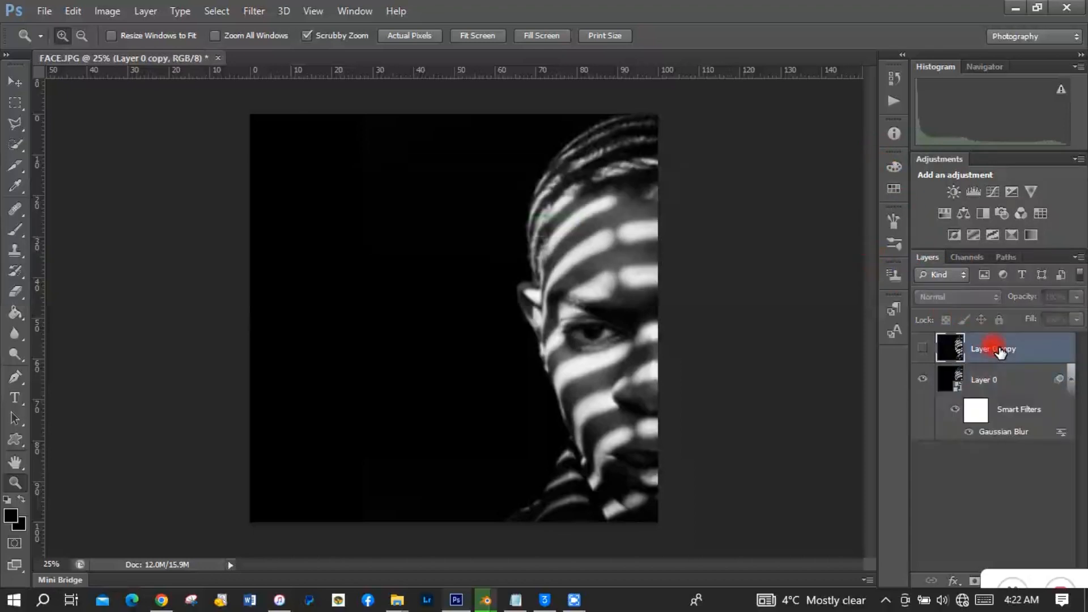
{"action": "left_click", "coordinate": [922, 348]}
{"action": "right_click", "coordinate": [983, 347]}
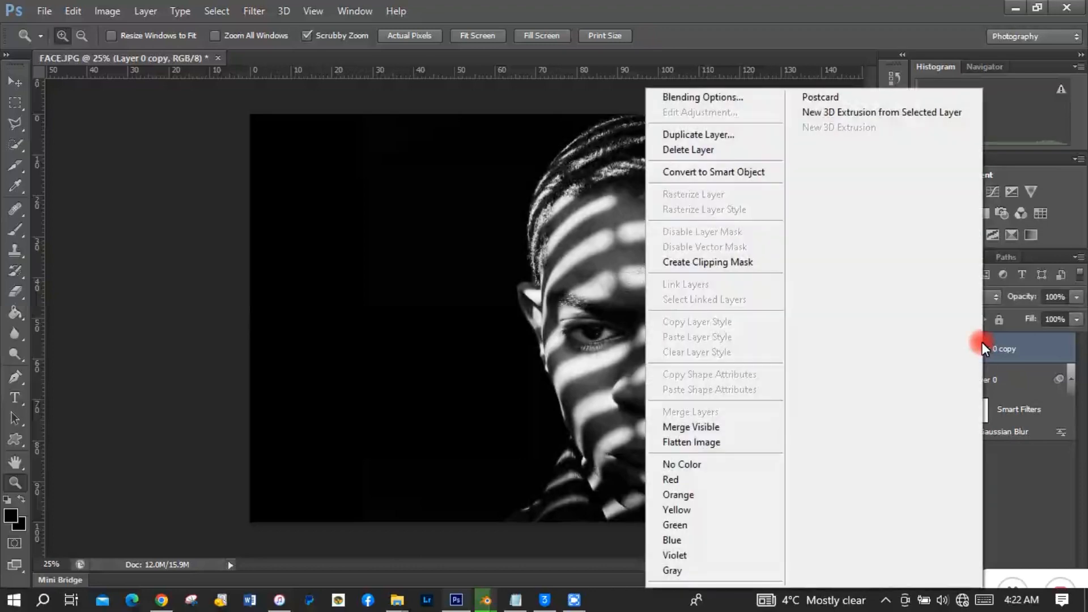
{"action": "left_click", "coordinate": [767, 165]}
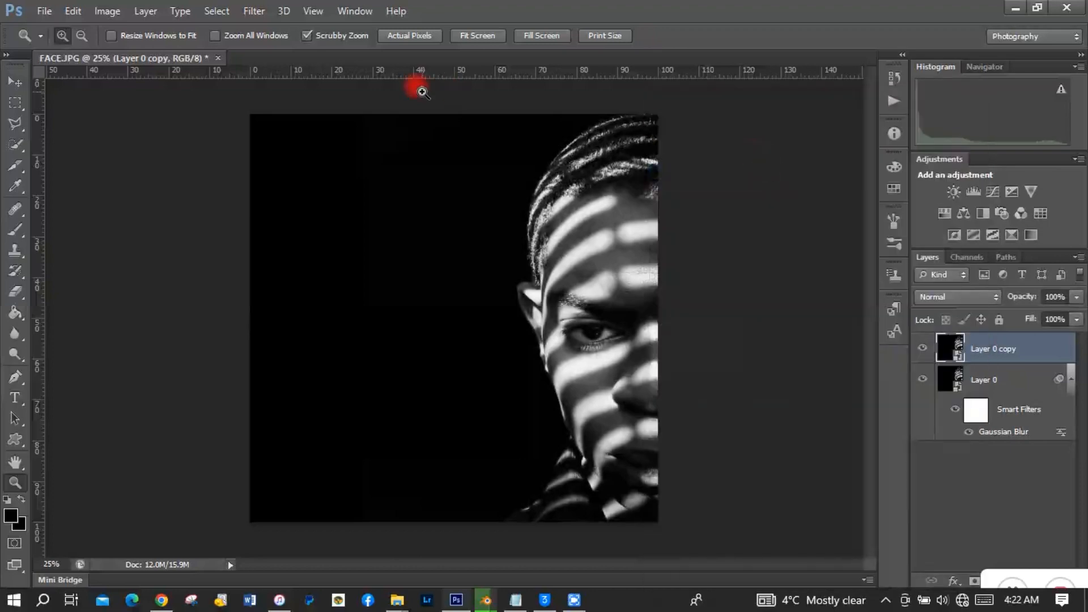
- Apply a Motion Blur with a 30° angle and 55 pixels distance to Layer 0 copy
{"action": "left_click", "coordinate": [259, 8]}
{"action": "left_click", "coordinate": [279, 23]}
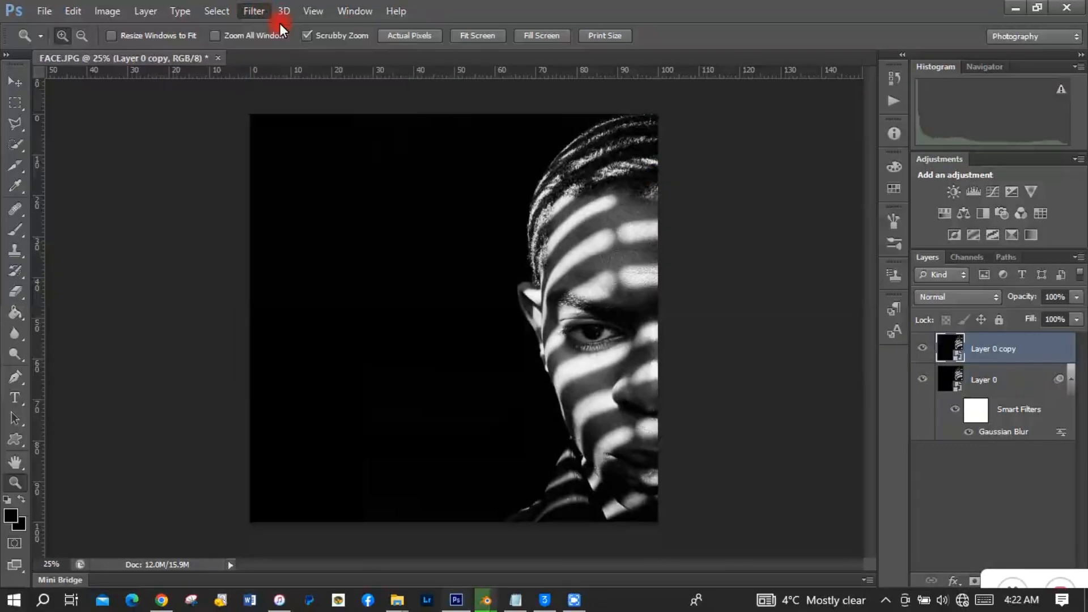
{"action": "left_click", "coordinate": [253, 12]}
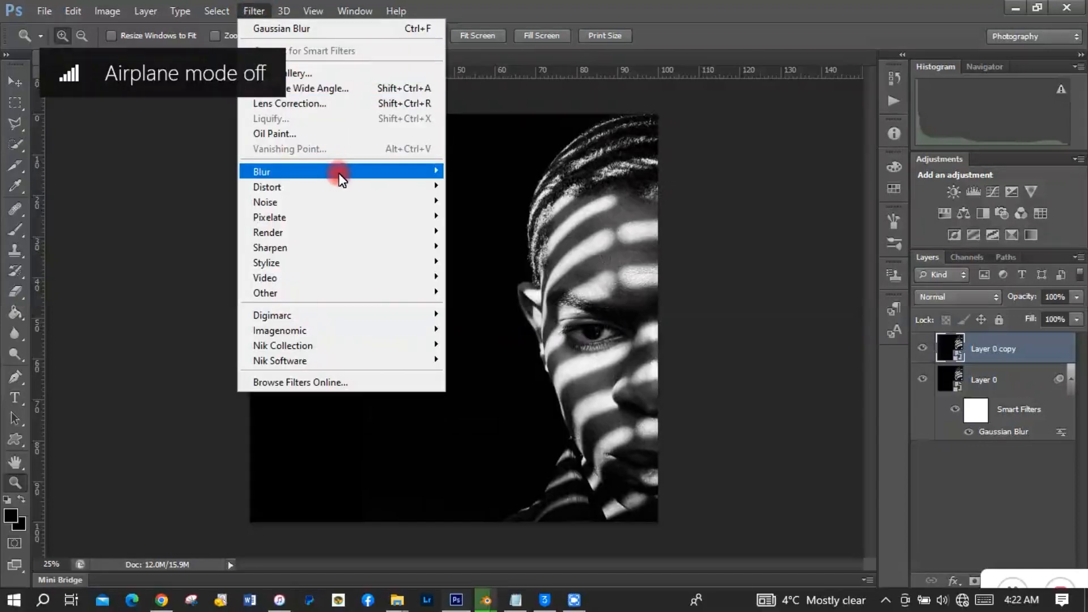
{"action": "mouse_move", "coordinate": [342, 179]}
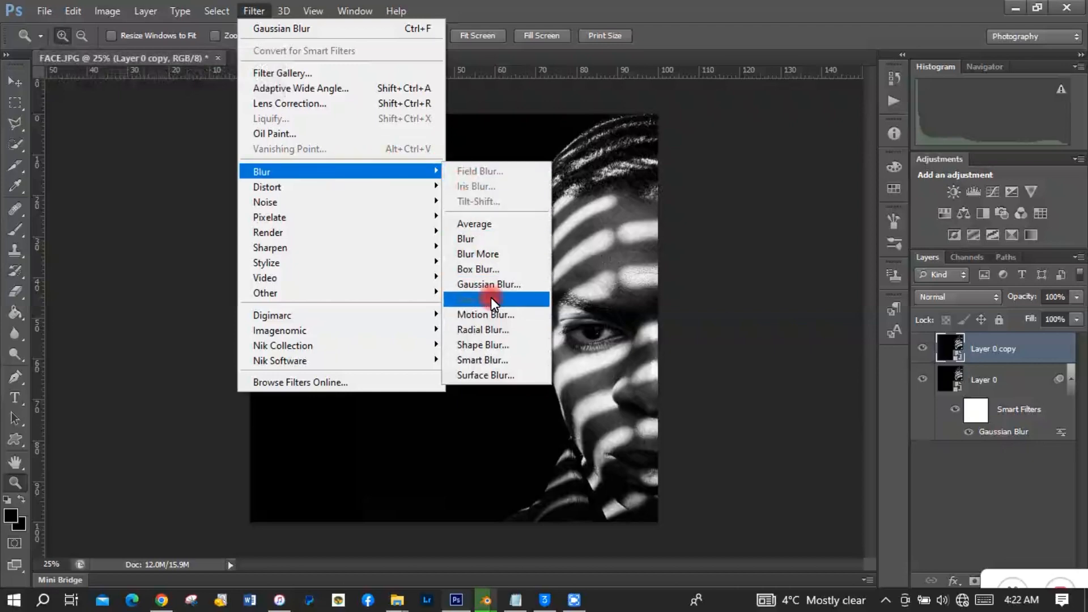
{"action": "left_click", "coordinate": [494, 315]}
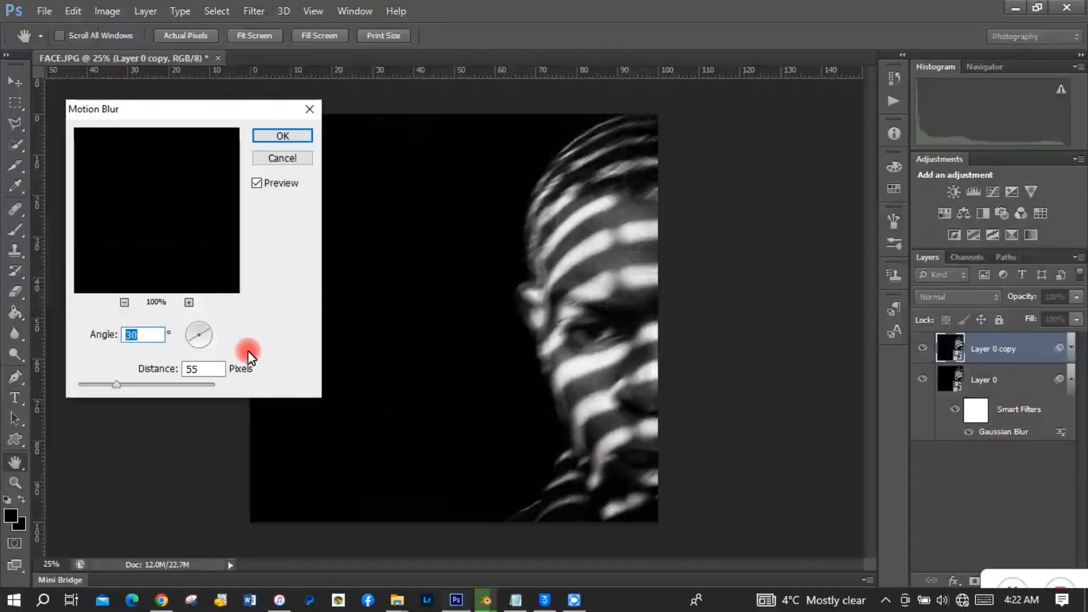
{"action": "left_click", "coordinate": [124, 301]}
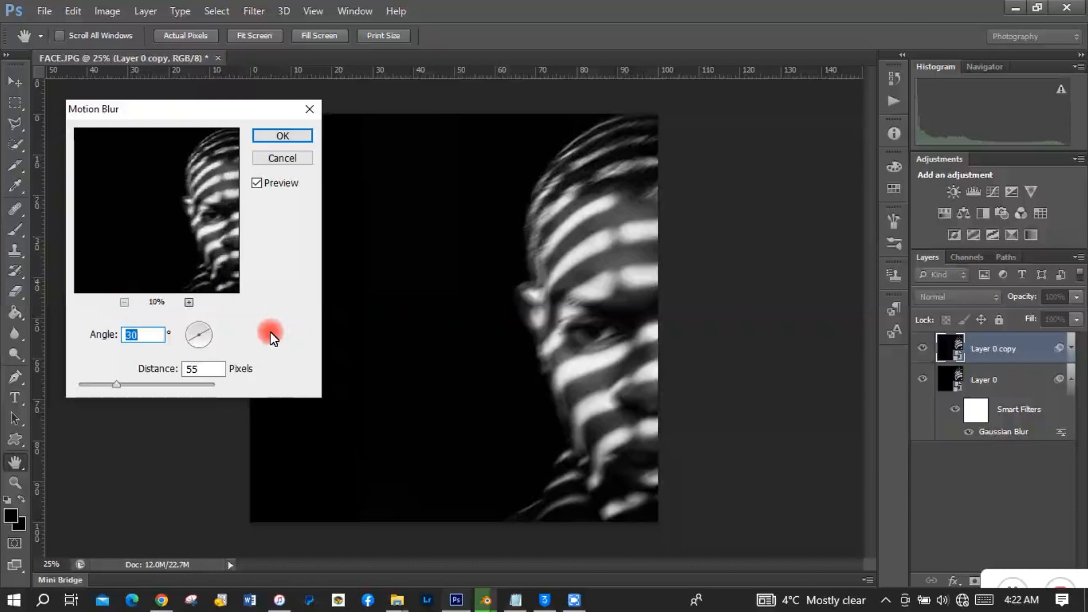
{"action": "left_click", "coordinate": [282, 136]}
{"action": "key", "text": "z"}
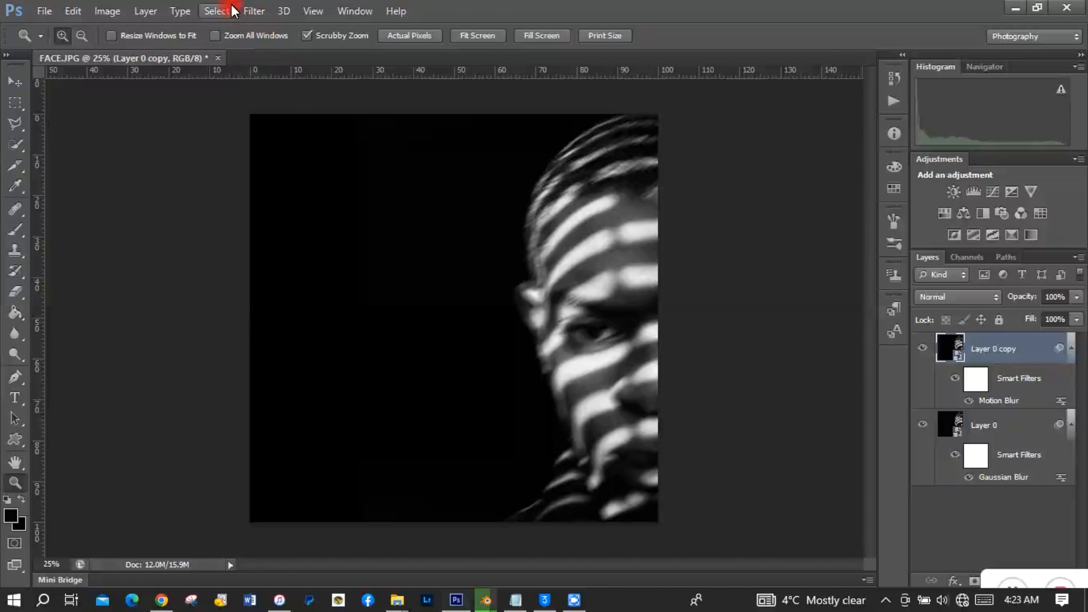
- Apply the Wave distortion to Layer 0 copy with 5 sine generators, wavelength 1 to 400, amplitude 1 to 2 and 100% scale
{"action": "left_click", "coordinate": [249, 11]}
{"action": "mouse_move", "coordinate": [363, 187]}
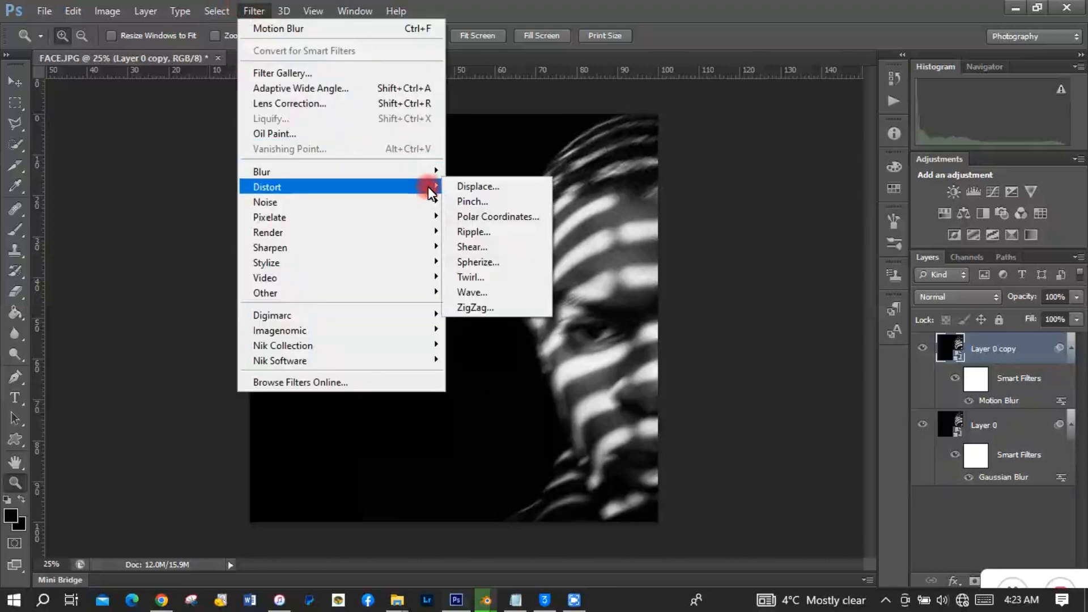
{"action": "left_click", "coordinate": [493, 290]}
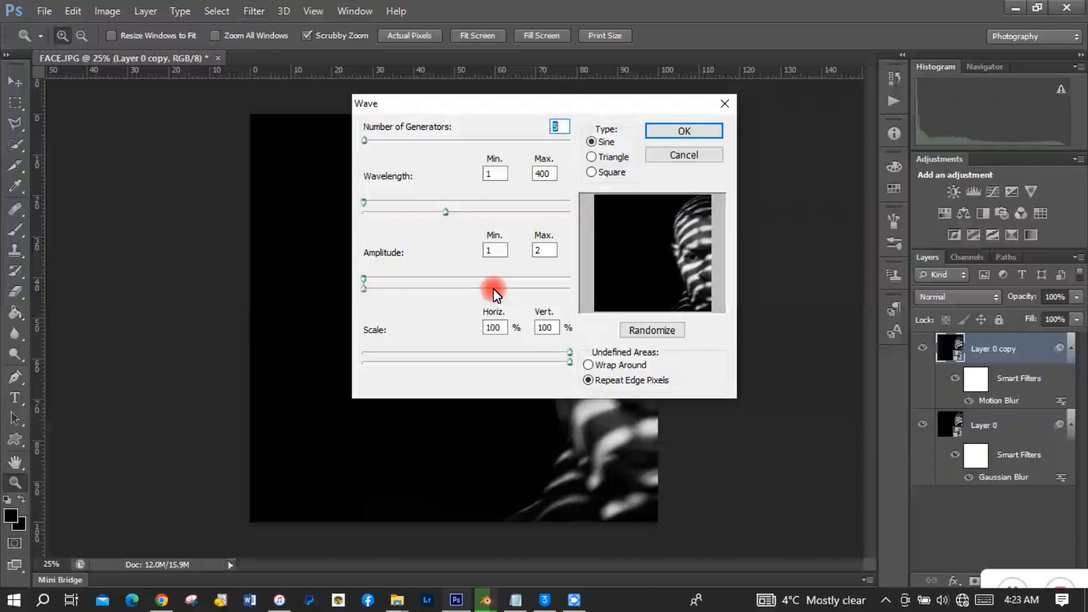
{"action": "left_click", "coordinate": [683, 130]}
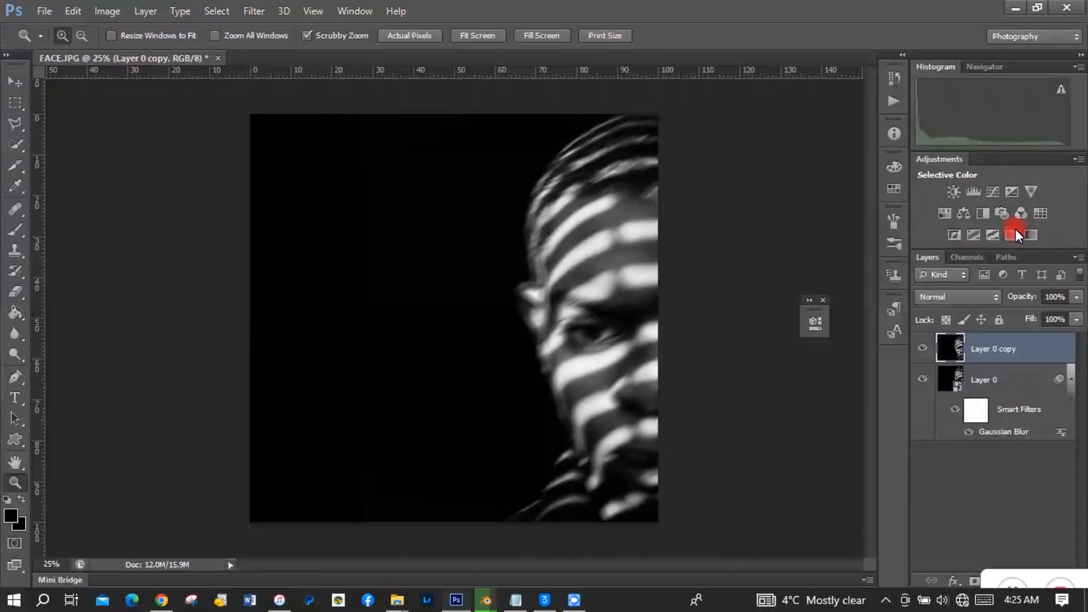
- Add a Gradient Map adjustment layer above Layer 0 copy using the Intuitive Designs Heatmap 05 preset
{"action": "left_click", "coordinate": [1025, 230]}
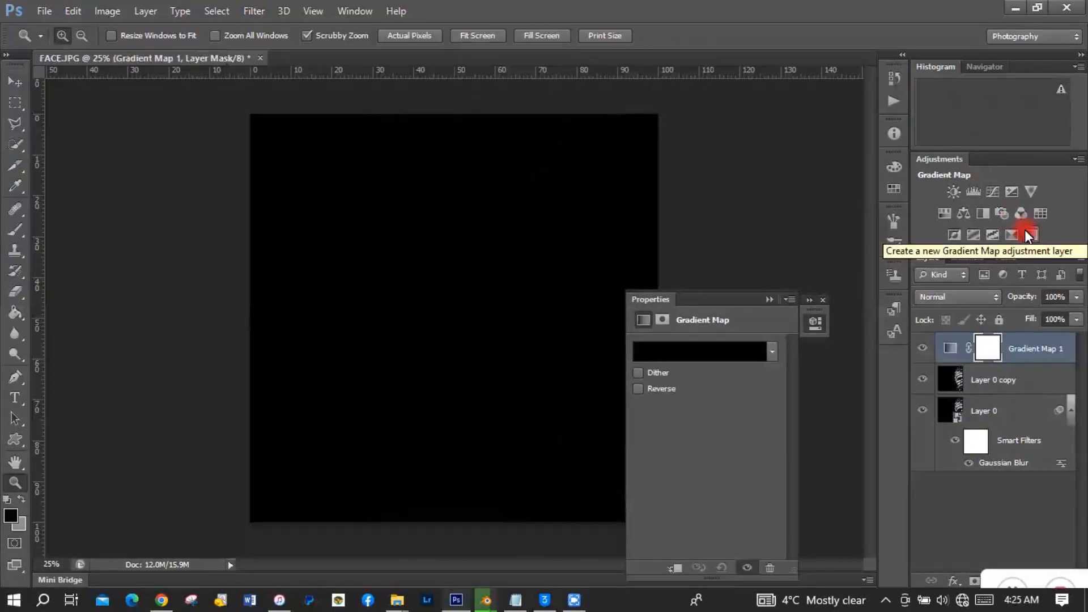
{"action": "left_click", "coordinate": [724, 354]}
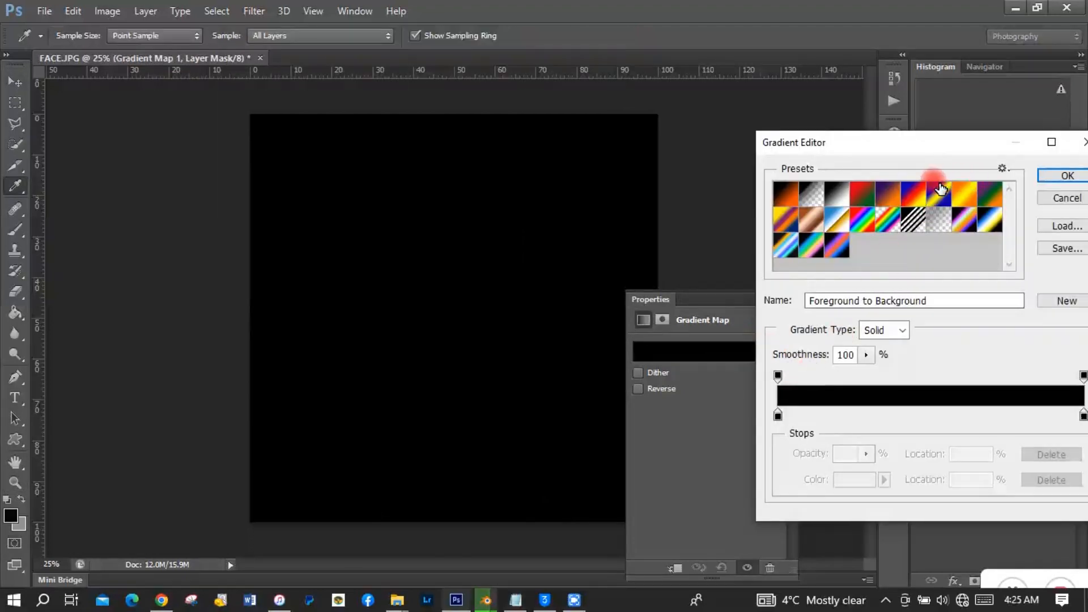
{"action": "left_click", "coordinate": [839, 246]}
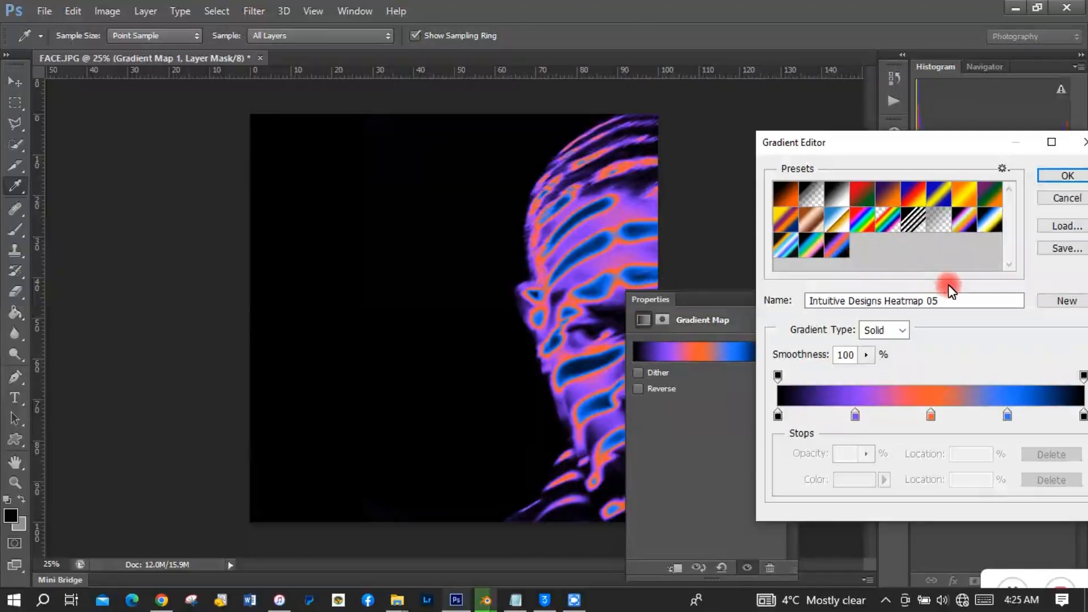
{"action": "key", "text": "z"}
{"action": "left_click", "coordinate": [1063, 181]}
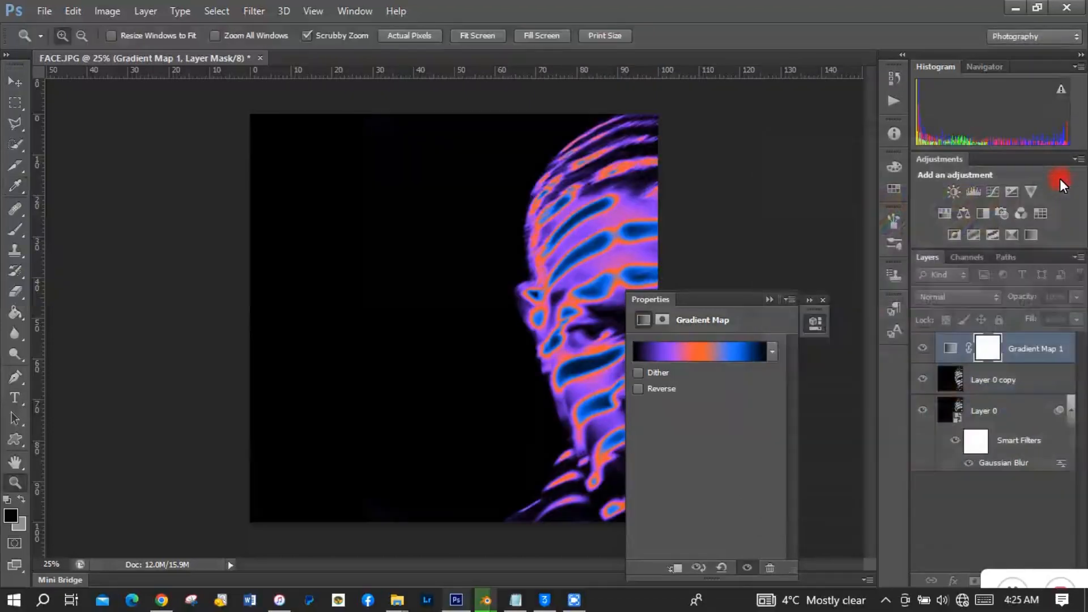
- Review the colour stops of the Gradient Map 1 heat-map gradient in the Gradient Editor
{"action": "left_click", "coordinate": [726, 354]}
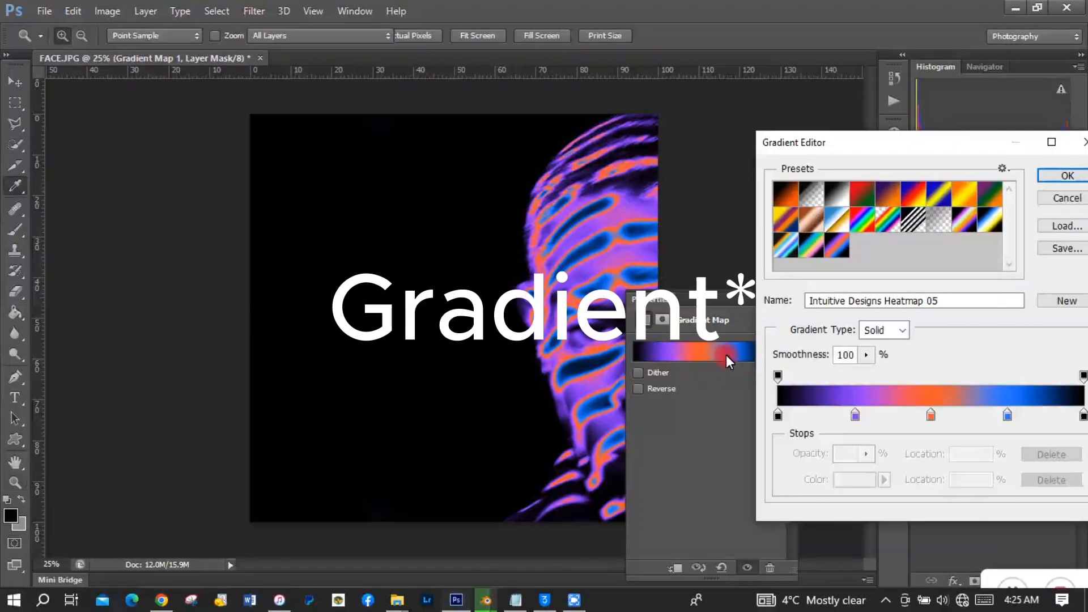
{"action": "left_click_drag", "start_coordinate": [958, 141], "coordinate": [865, 151]}
{"action": "left_click_drag", "start_coordinate": [868, 211], "coordinate": [942, 215]}
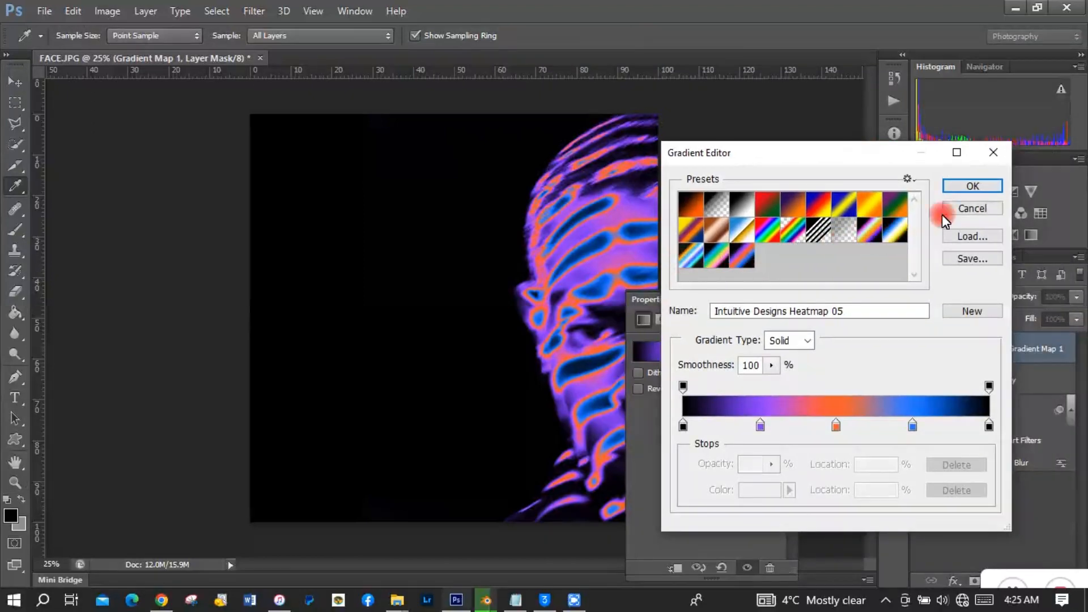
{"action": "left_click", "coordinate": [982, 184]}
{"action": "key", "text": "z"}
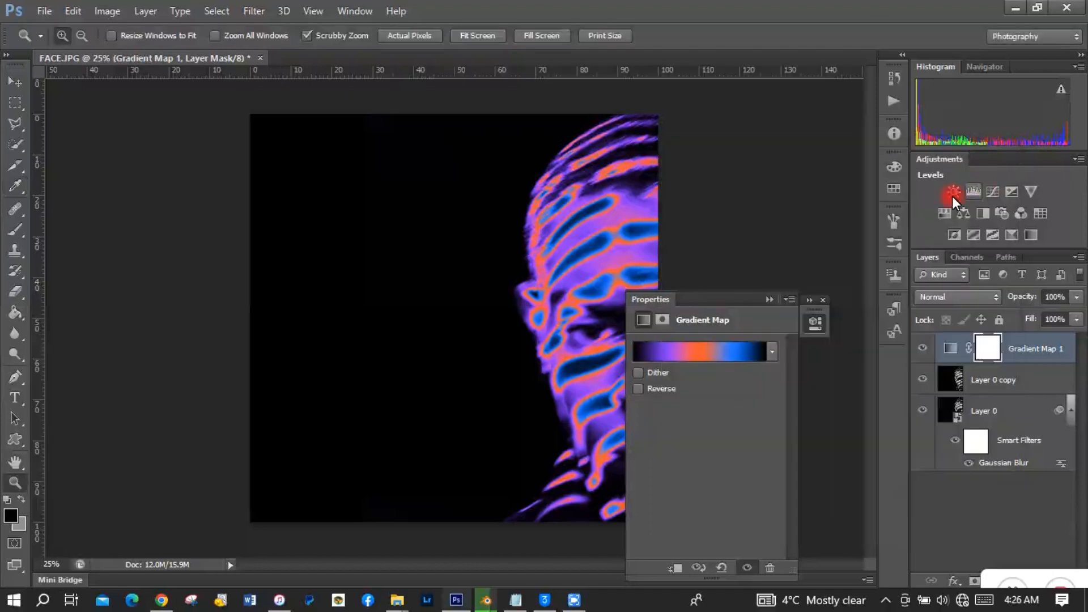
- Collapse the gradient map's properties and inspect the coloured face up close
{"action": "left_click", "coordinate": [768, 300]}
{"action": "left_click", "coordinate": [767, 304]}
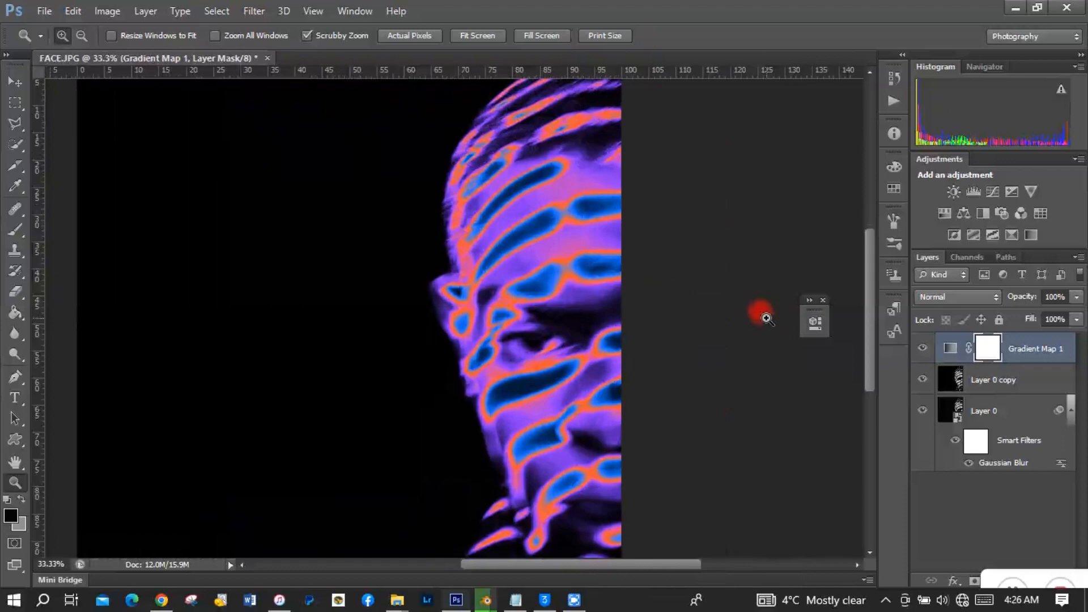
{"action": "right_click", "coordinate": [766, 319]}
{"action": "right_click", "coordinate": [568, 328]}
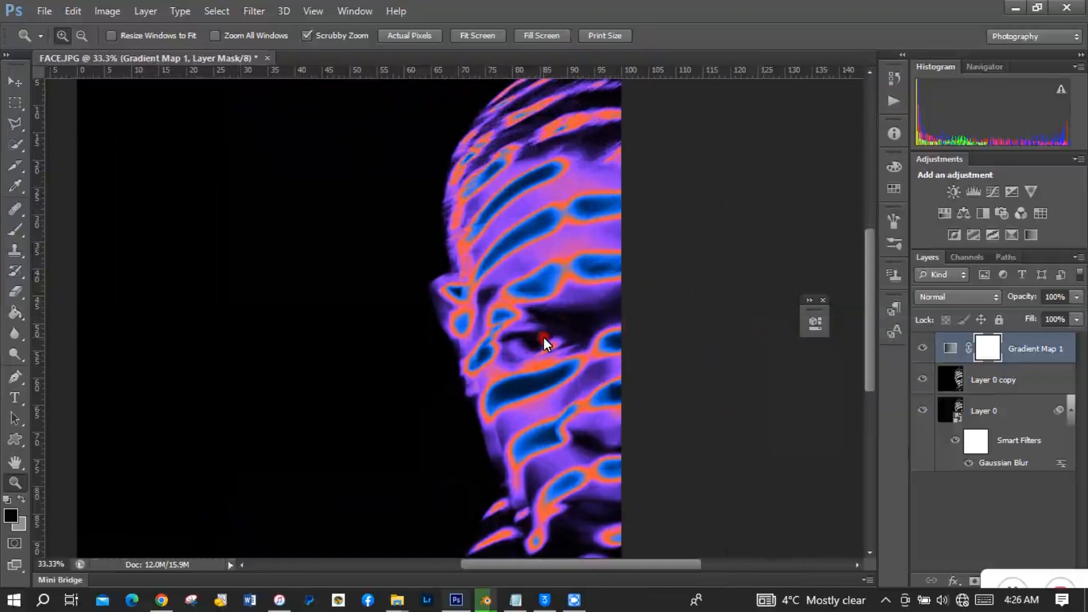
{"action": "right_click", "coordinate": [532, 344]}
{"action": "left_click", "coordinate": [561, 422]}
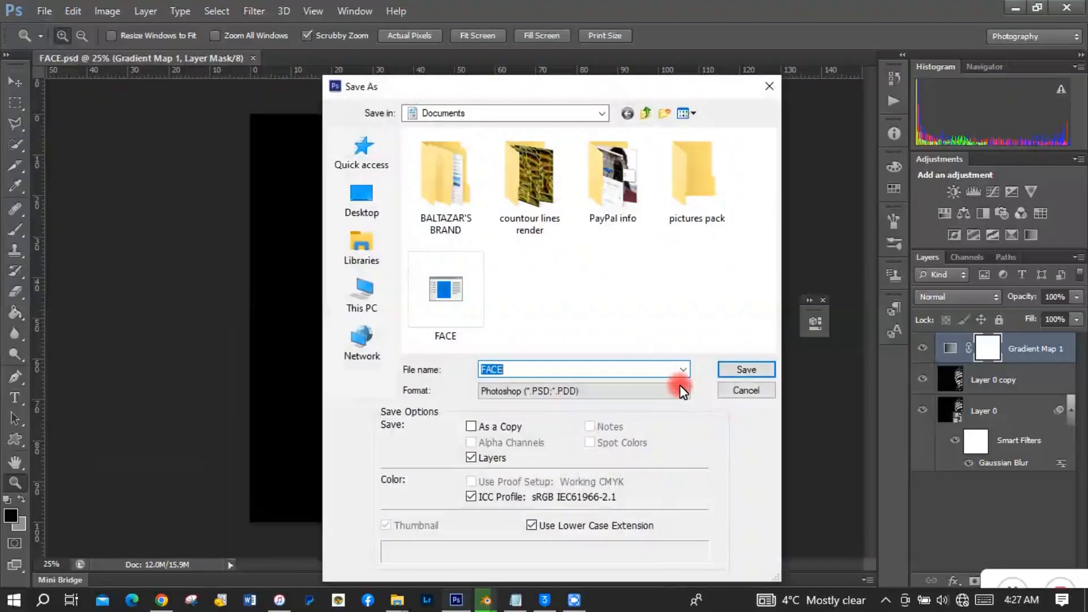
- Save a JPEG copy as FACE.jpg in Documents with quality 12 (Maximum) and Baseline ("Standard") format
{"action": "left_click", "coordinate": [682, 390]}
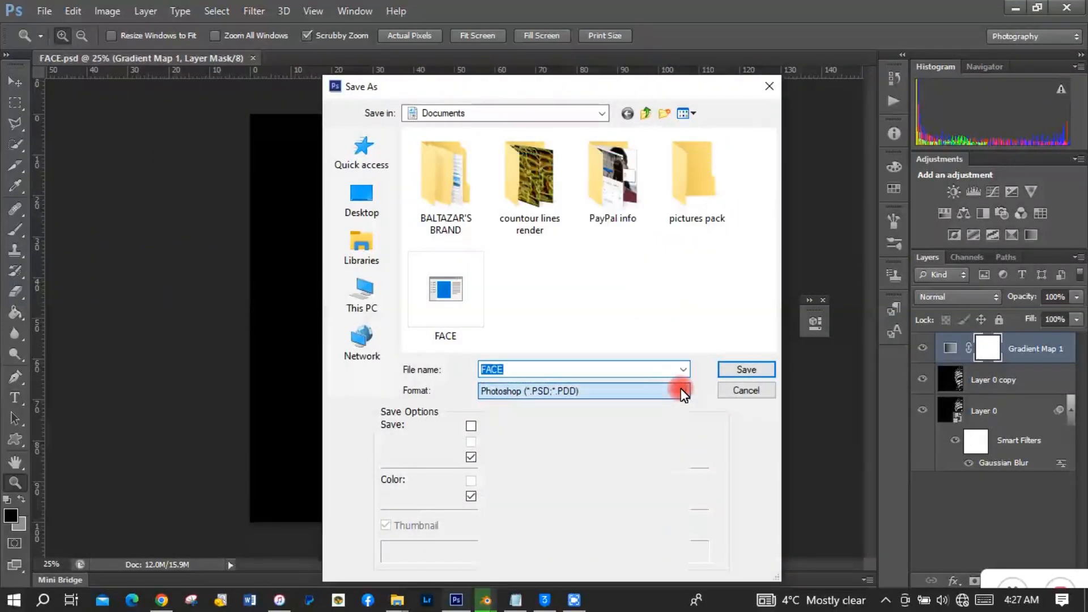
{"action": "left_click_drag", "start_coordinate": [681, 389], "coordinate": [585, 258]}
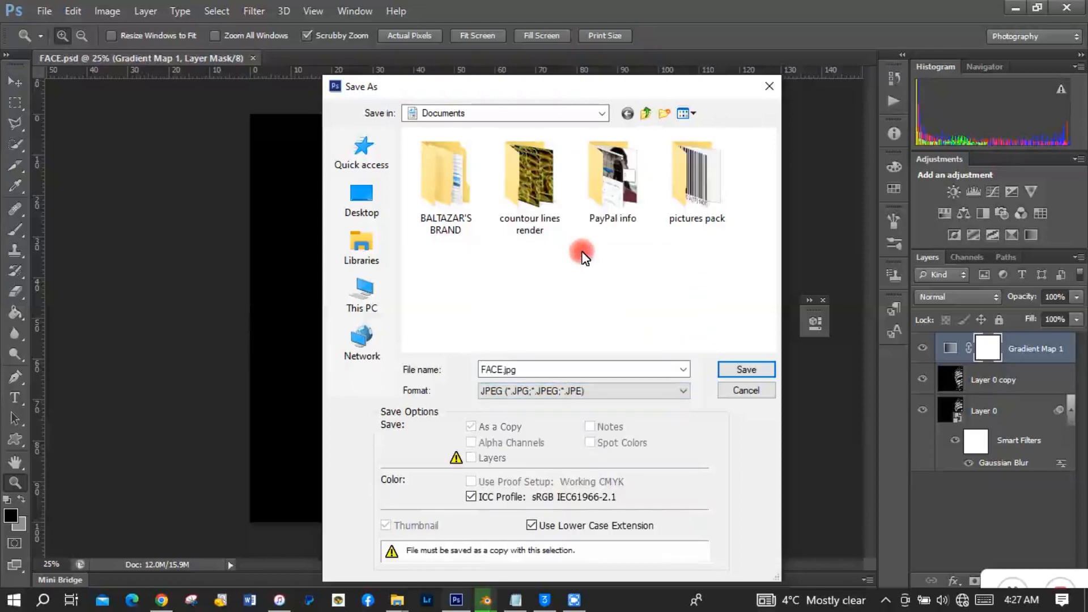
{"action": "left_click", "coordinate": [738, 365]}
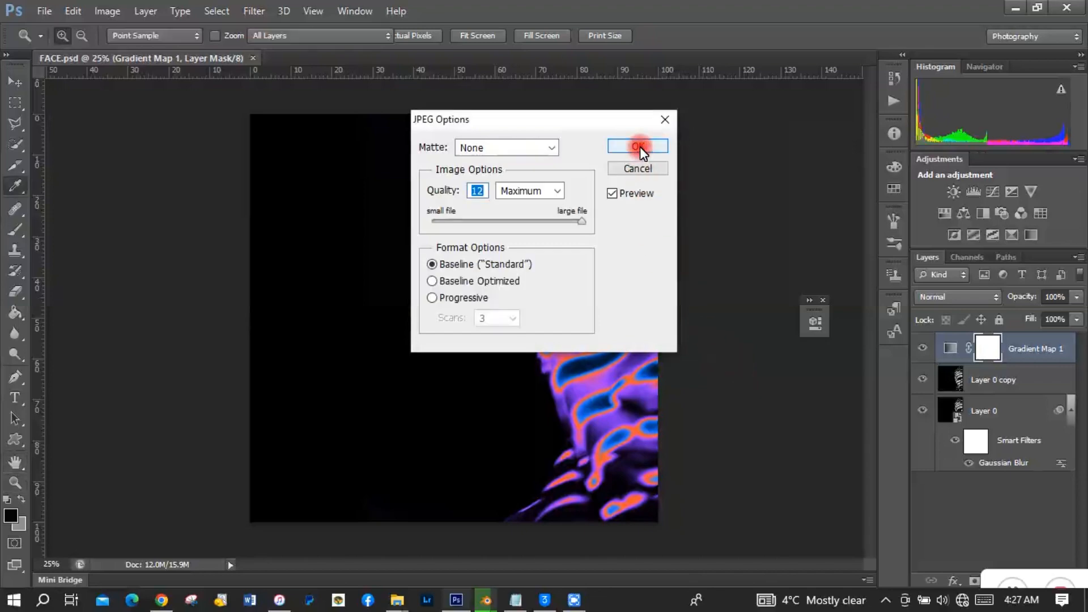
{"action": "left_click", "coordinate": [638, 147]}
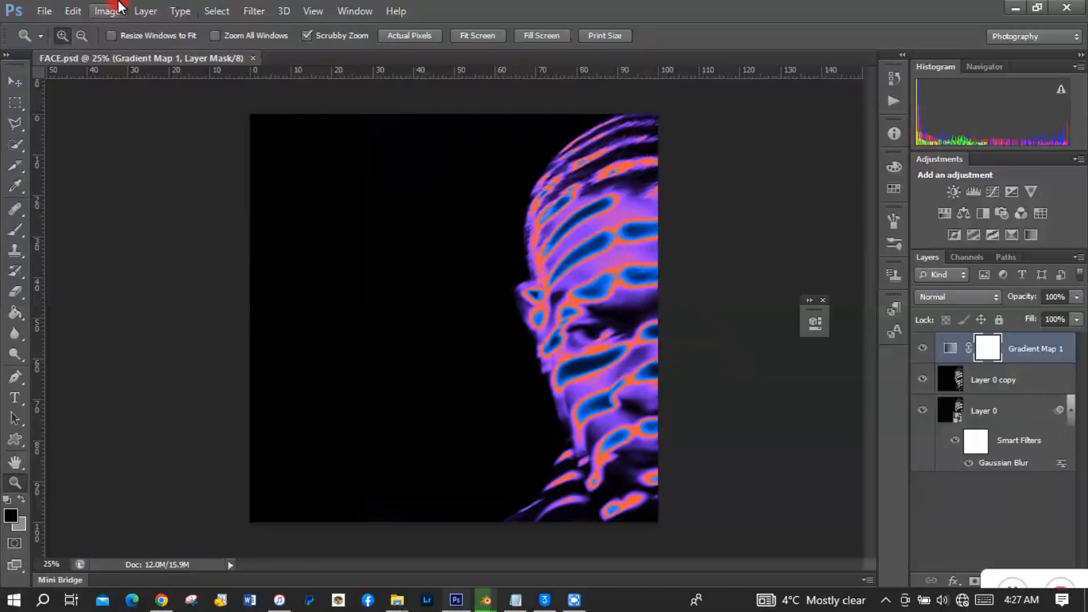
- Create a new 1080 x 1080 pixel RGB document at 72 pixels/inch with Background Color contents
{"action": "left_click", "coordinate": [45, 11]}
{"action": "left_click", "coordinate": [154, 137]}
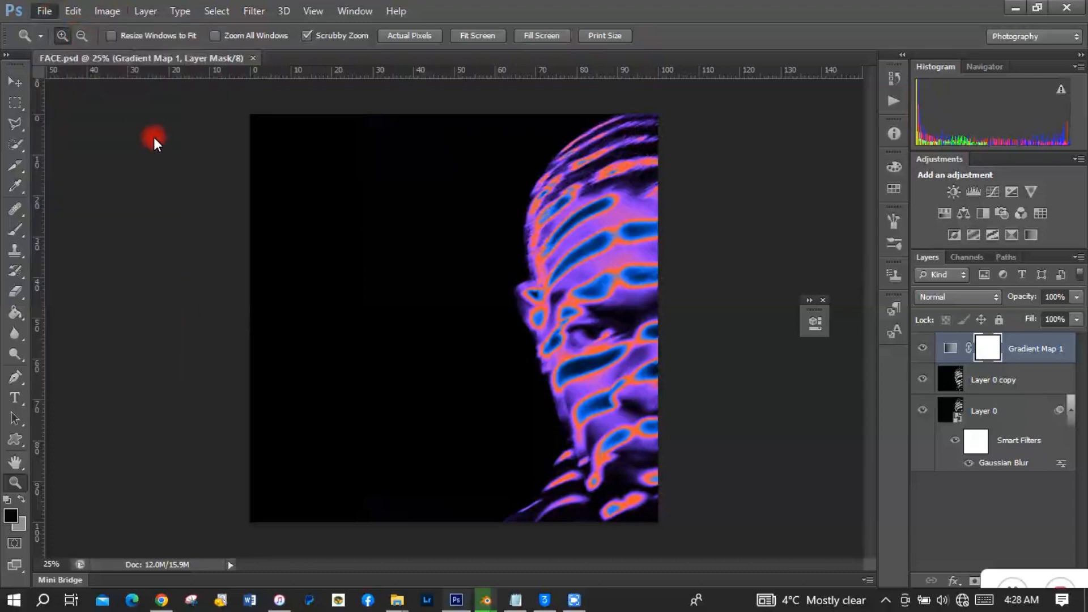
{"action": "left_click", "coordinate": [73, 11]}
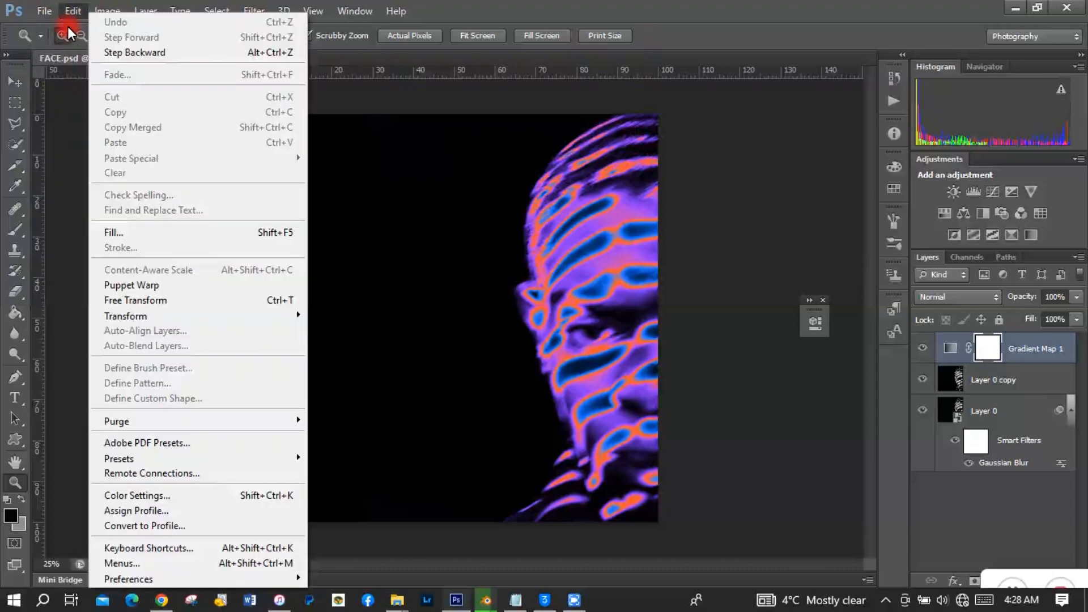
{"action": "left_click", "coordinate": [44, 10]}
{"action": "left_click", "coordinate": [43, 10]}
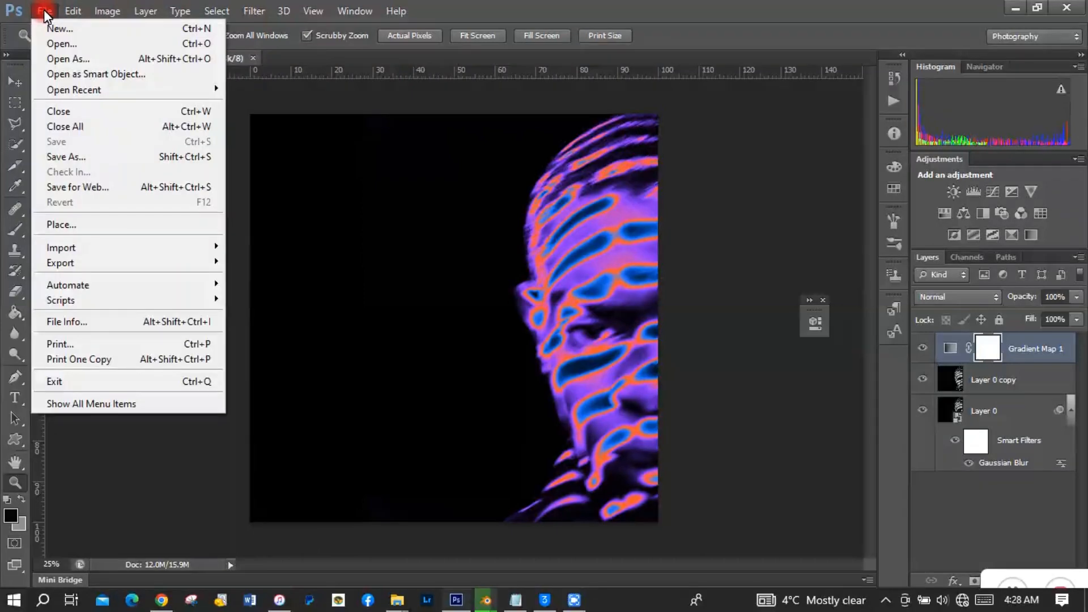
{"action": "left_click", "coordinate": [72, 30]}
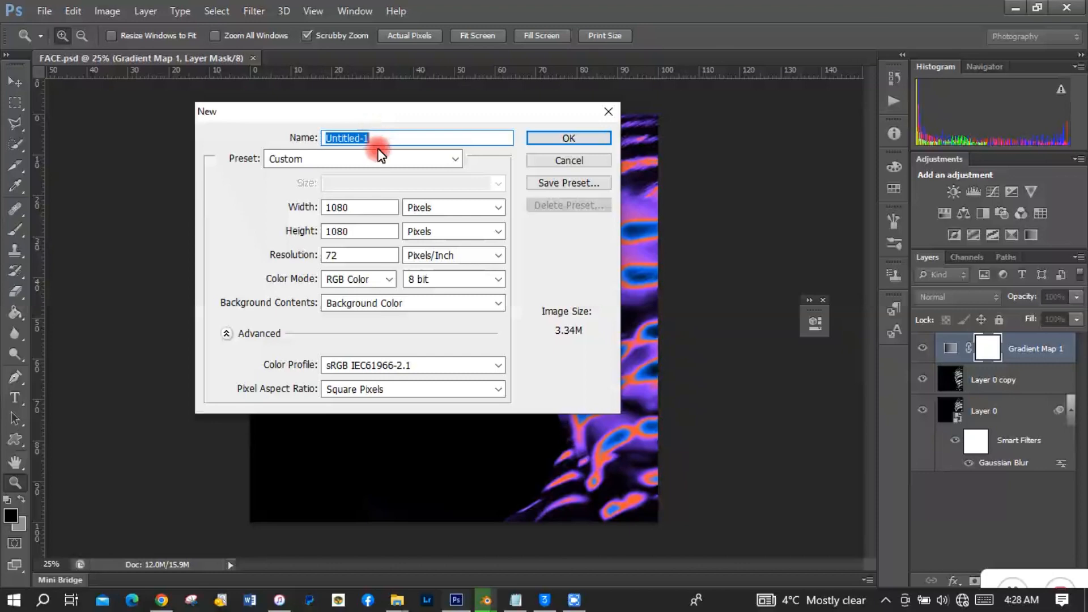
{"action": "left_click", "coordinate": [417, 303]}
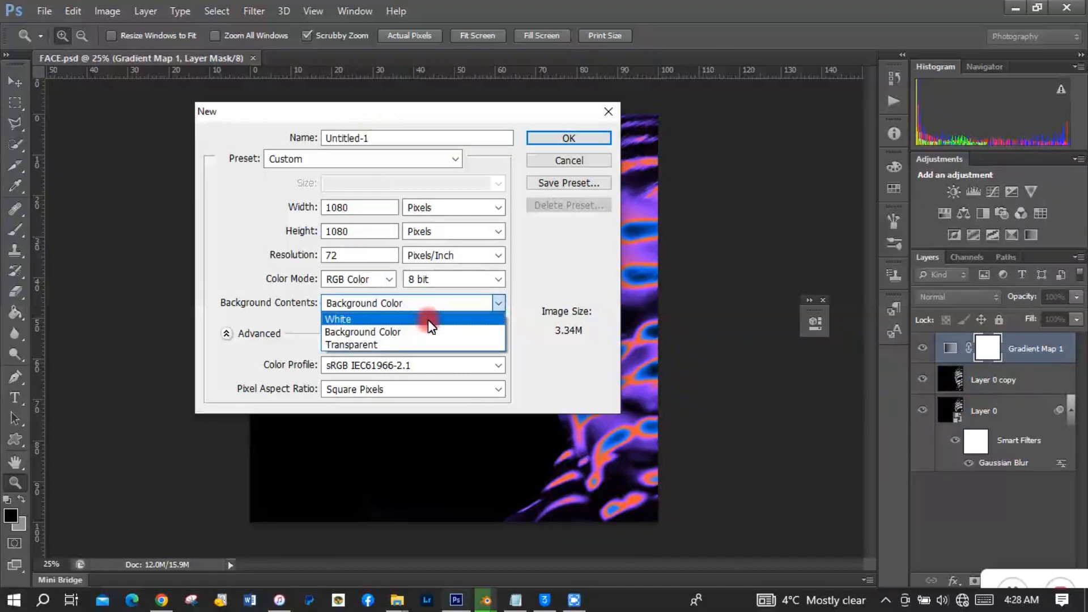
{"action": "left_click", "coordinate": [437, 332]}
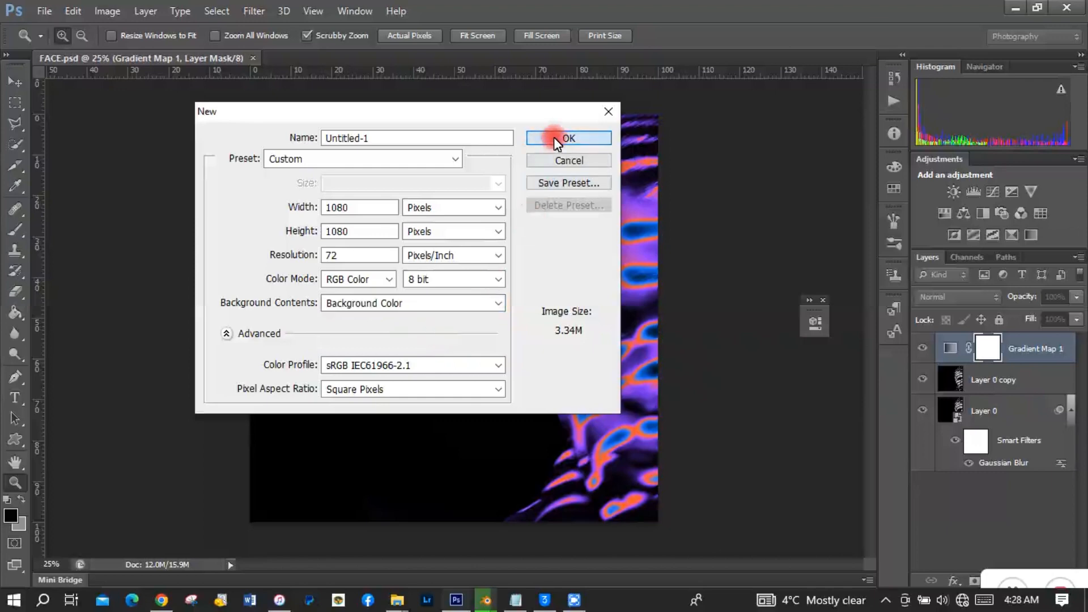
{"action": "left_click", "coordinate": [553, 137]}
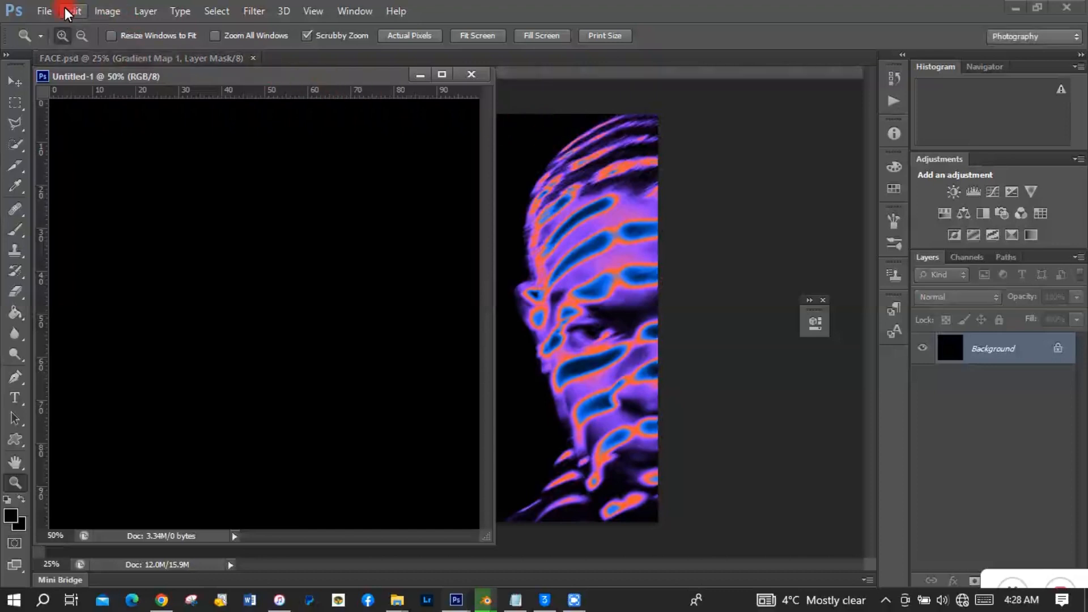
- Extend the canvas width to 200 percent, anchored at the middle left, using the background extension colour
{"action": "left_click", "coordinate": [104, 11]}
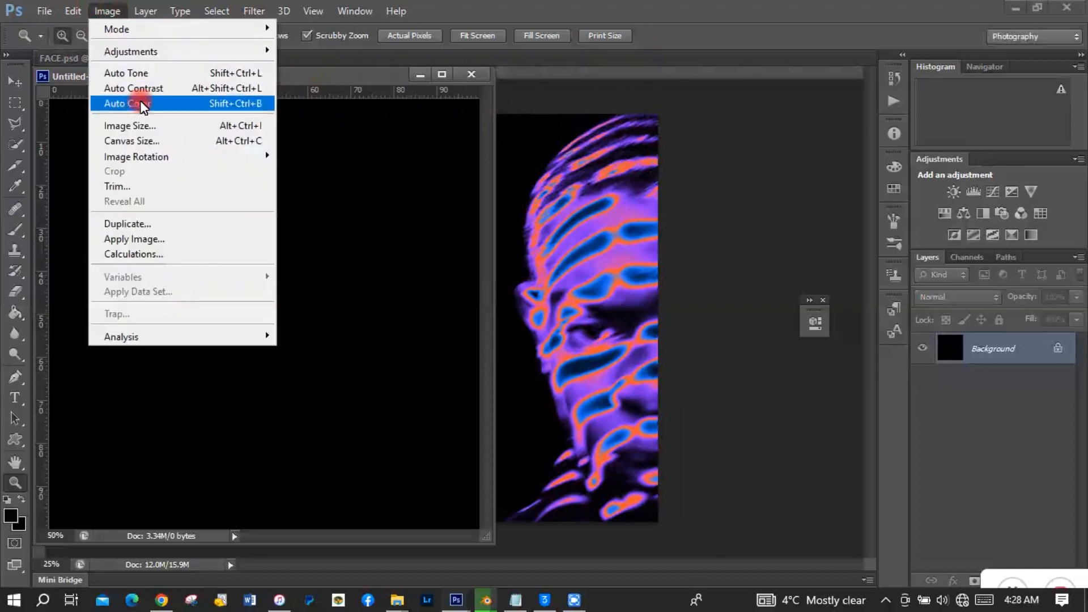
{"action": "left_click", "coordinate": [133, 141]}
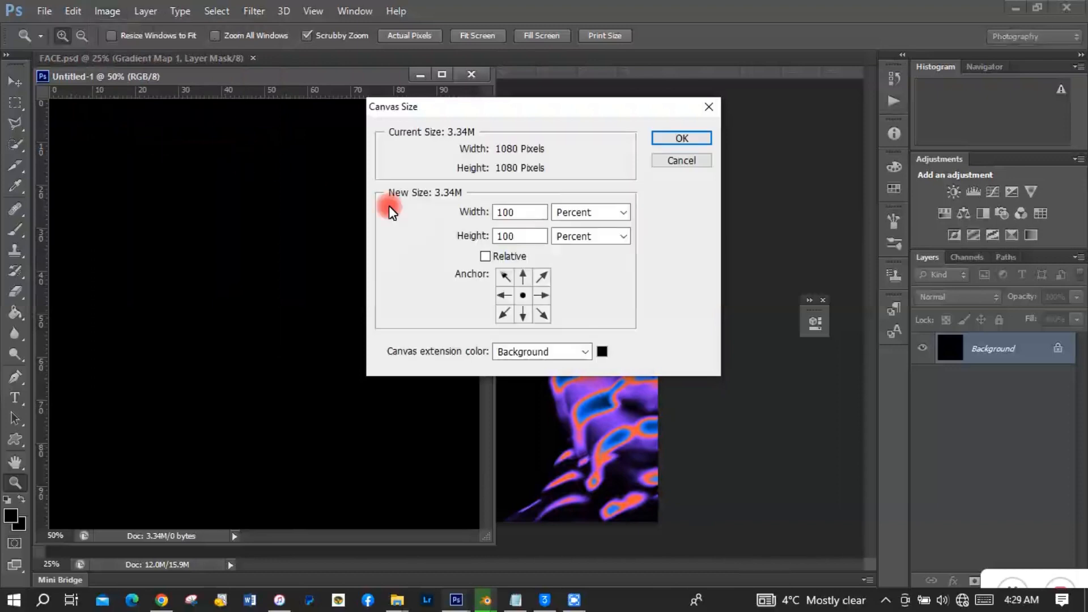
{"action": "left_click", "coordinate": [504, 296]}
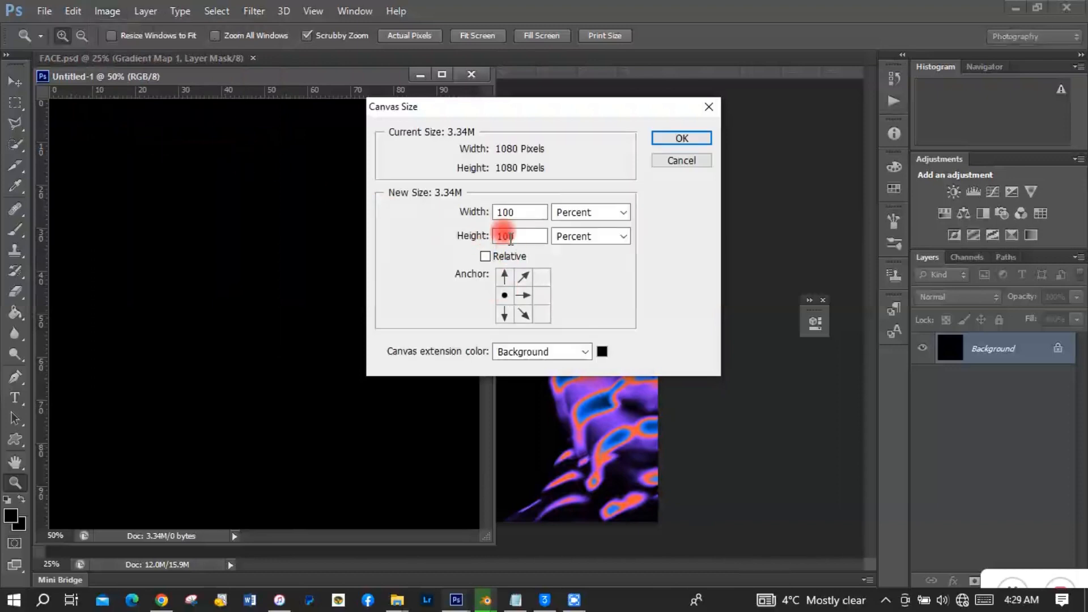
{"action": "left_click", "coordinate": [512, 213]}
{"action": "left_click", "coordinate": [512, 212]}
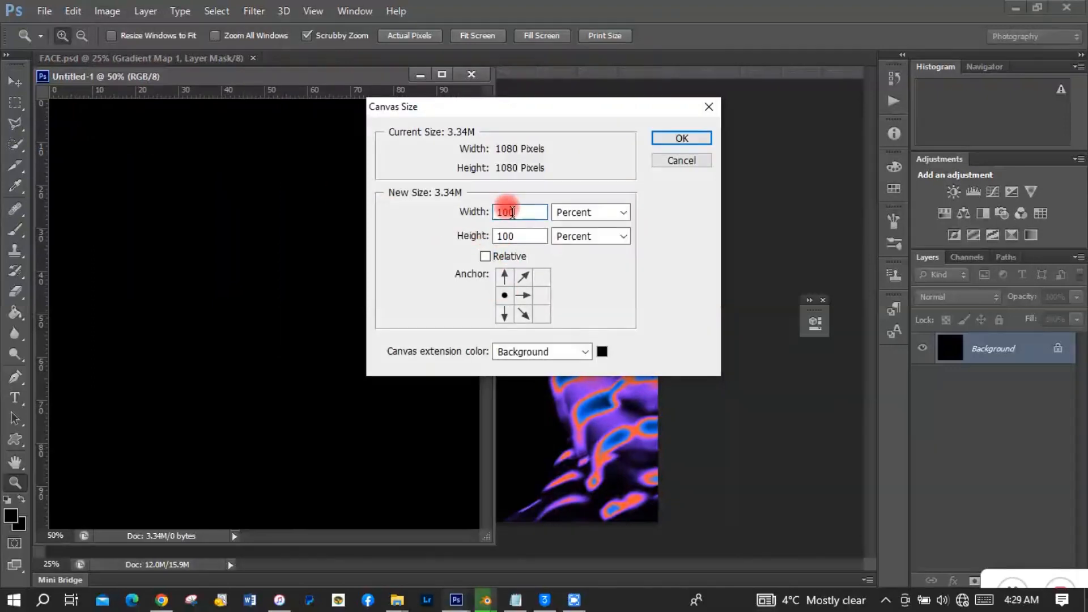
{"action": "key", "text": "BackSpace"}
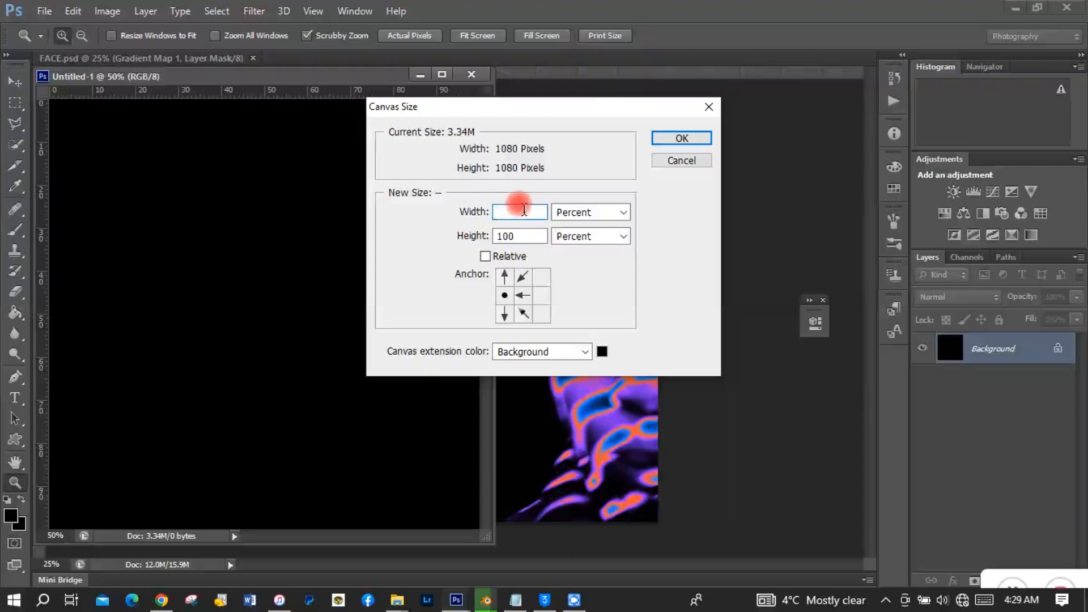
{"action": "type", "text": "200"}
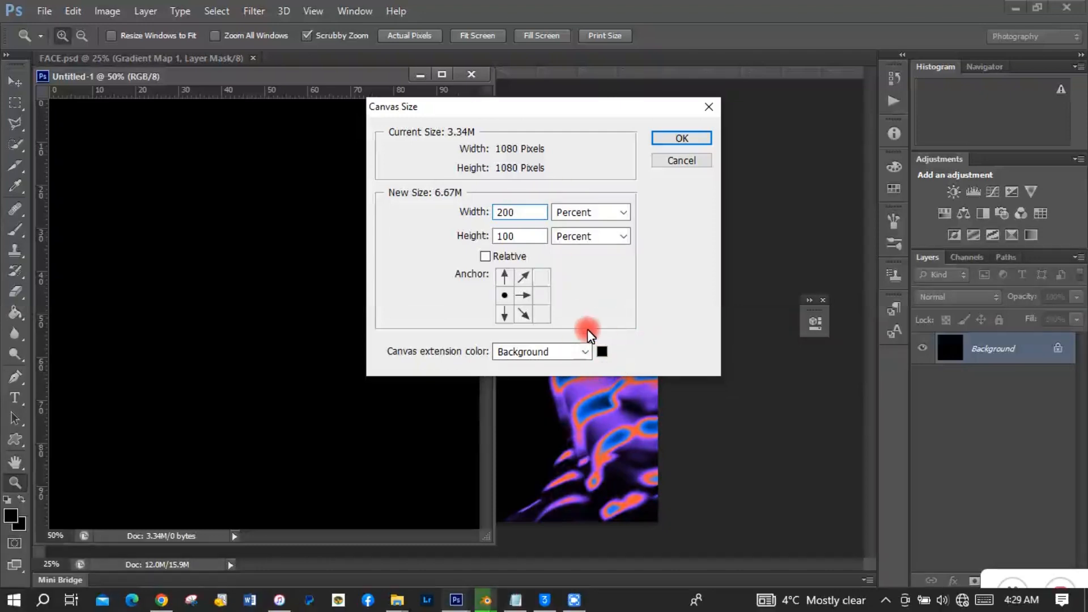
{"action": "left_click", "coordinate": [688, 141]}
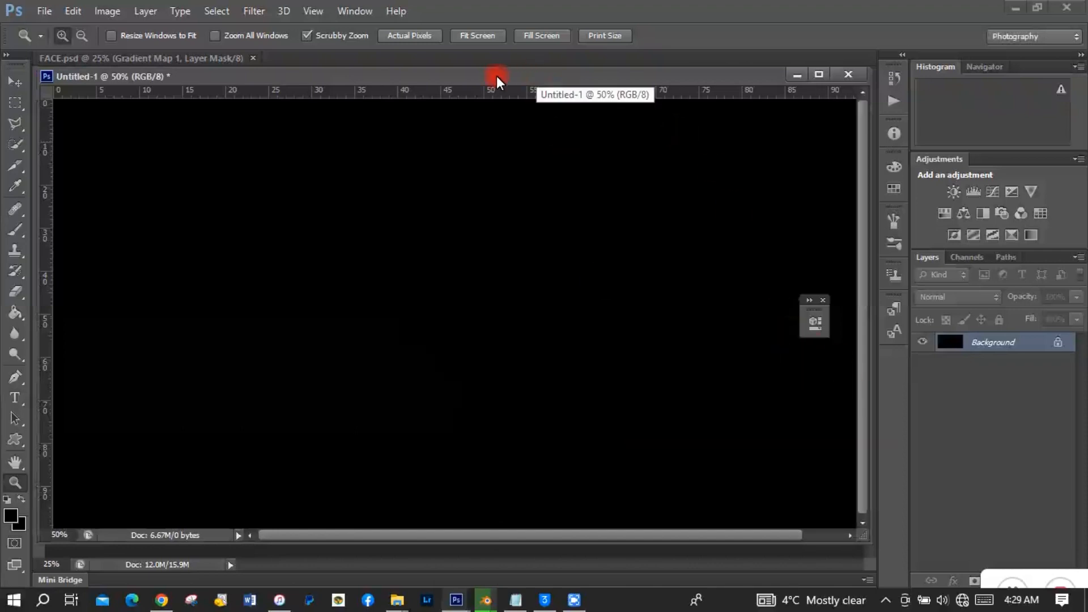
- Close FACE.psd and open the FACE JPEG from Documents
{"action": "left_click", "coordinate": [253, 57]}
{"action": "left_click", "coordinate": [45, 10]}
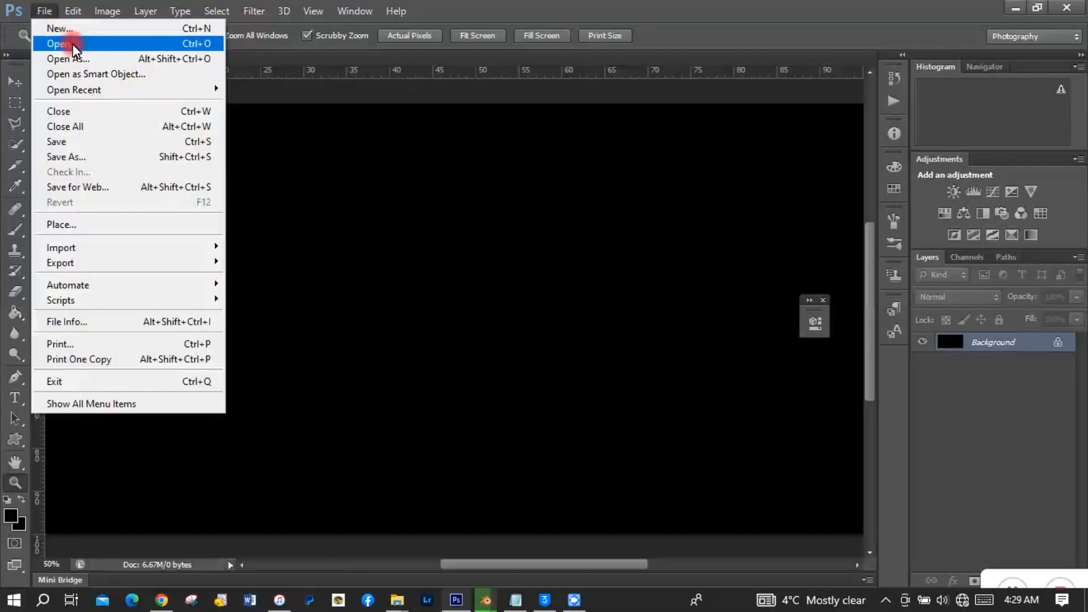
{"action": "left_click", "coordinate": [73, 43]}
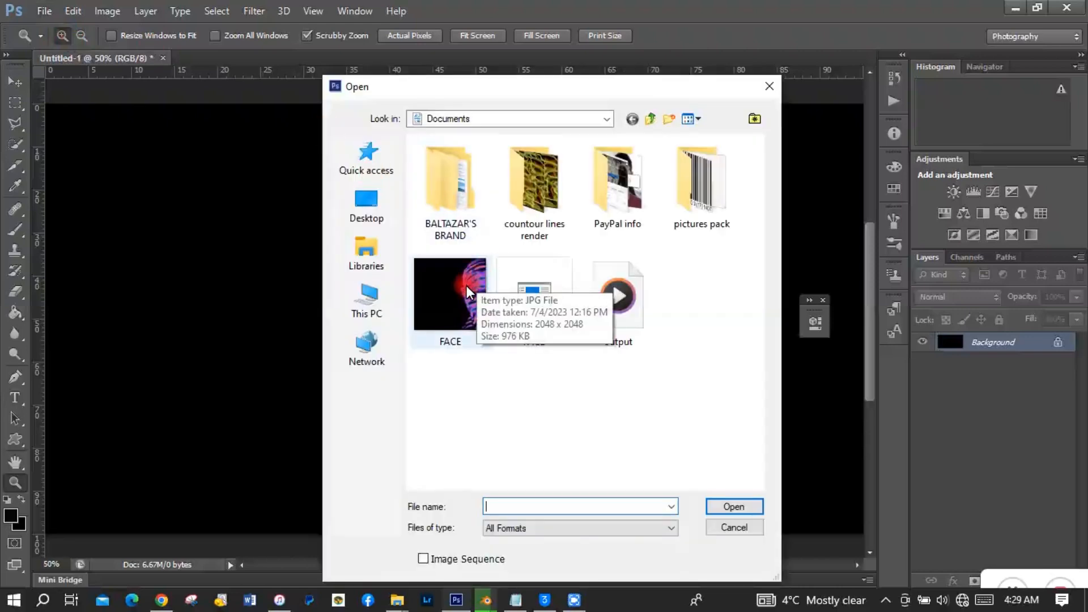
{"action": "left_click", "coordinate": [454, 296]}
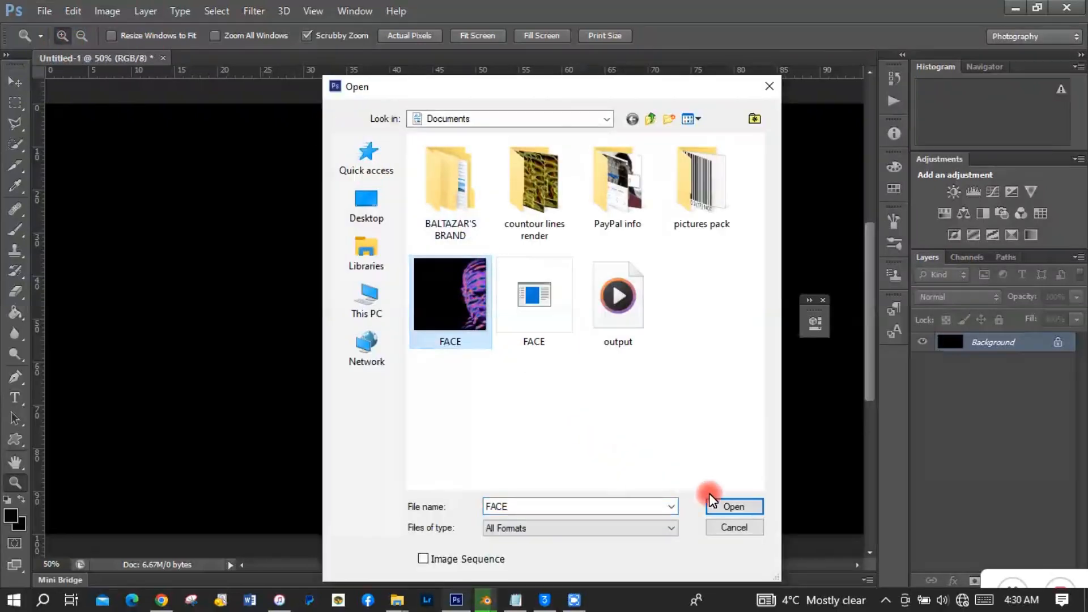
{"action": "left_click", "coordinate": [723, 505]}
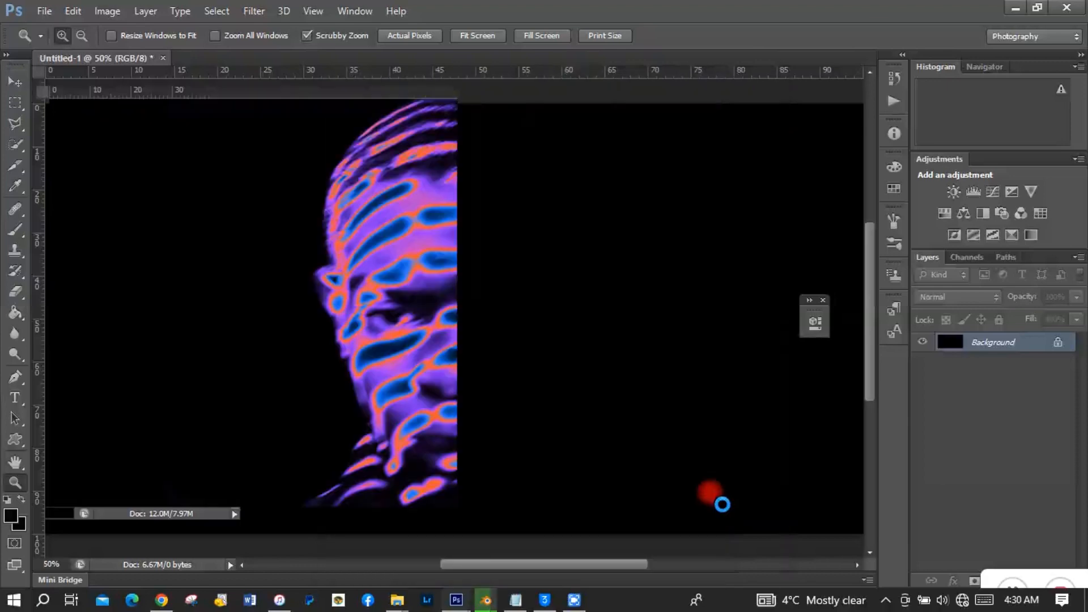
- Copy the face image onto the Untitled-1 canvas as a new layer and close FACE.jpg
{"action": "key", "text": "v"}
{"action": "left_click_drag", "start_coordinate": [430, 306], "coordinate": [540, 334]}
{"action": "left_click", "coordinate": [292, 90]}
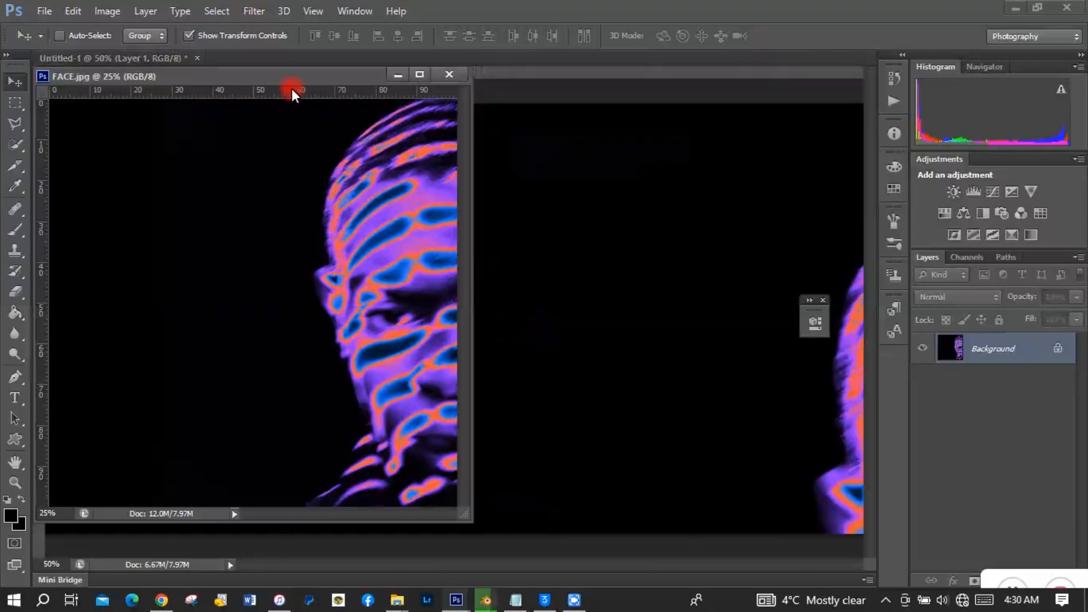
{"action": "key", "text": "ctrl+w"}
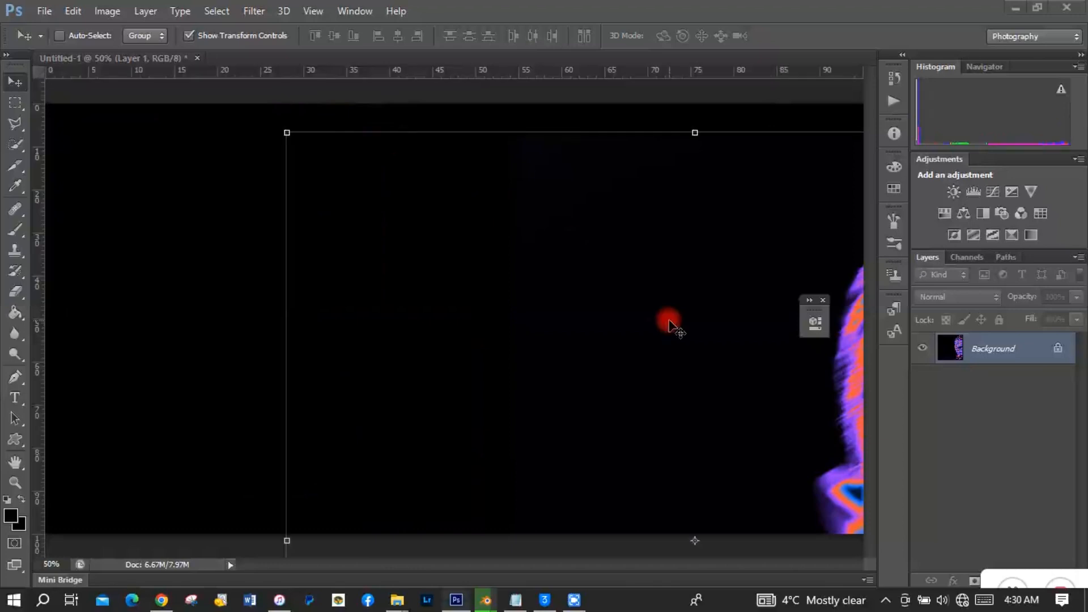
- Scale Layer 1 to 69.10% width and 73.67% height, fit it against the canvas's right edge at full height, and deselect the layer
{"action": "key", "text": "ctrl+t"}
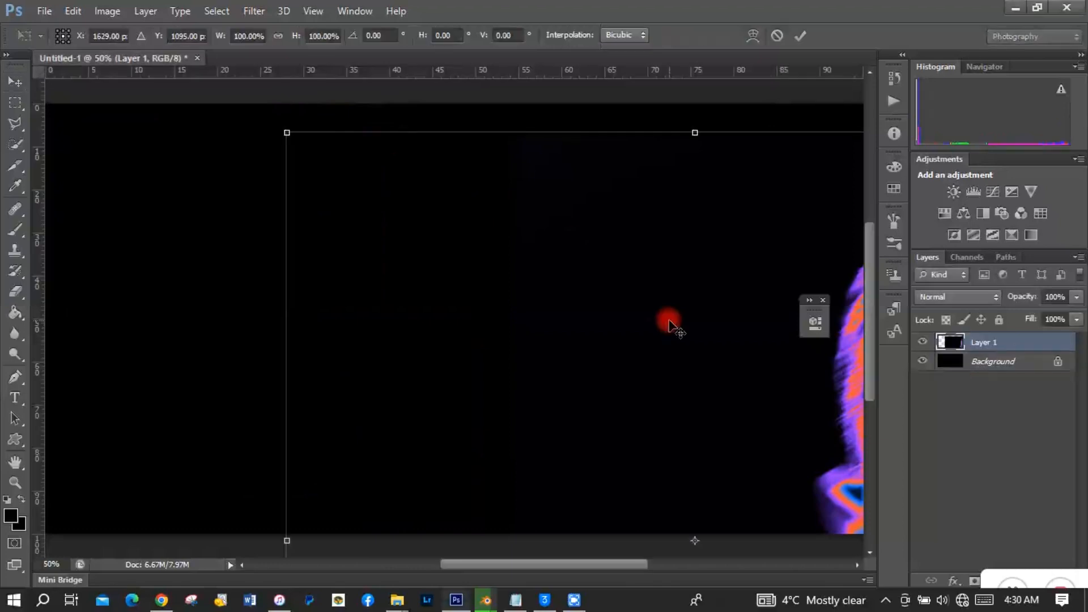
{"action": "key", "text": "ctrl+0"}
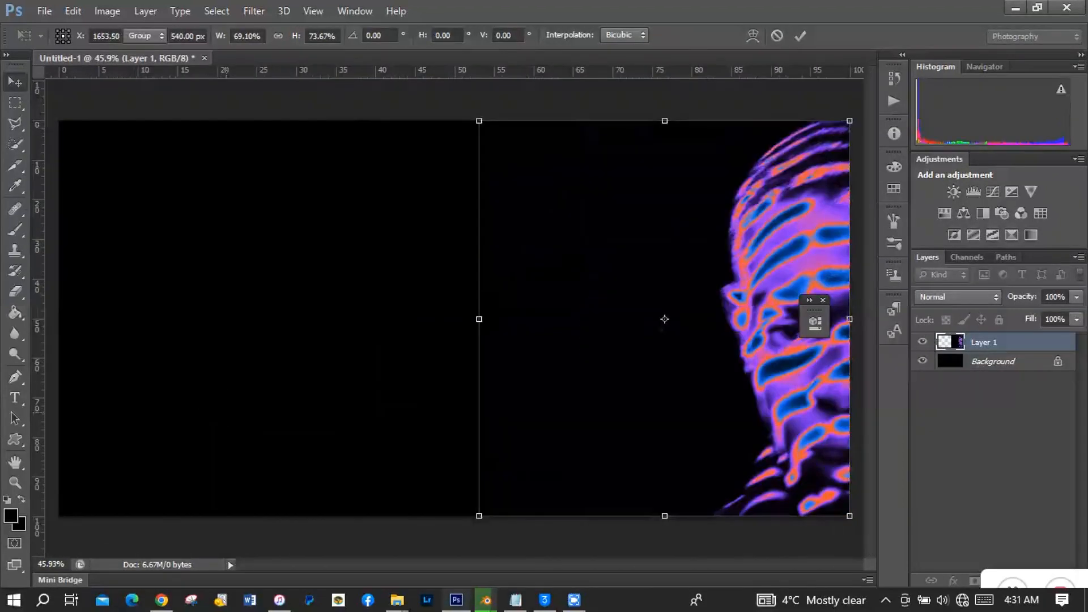
{"action": "key", "text": "Return"}
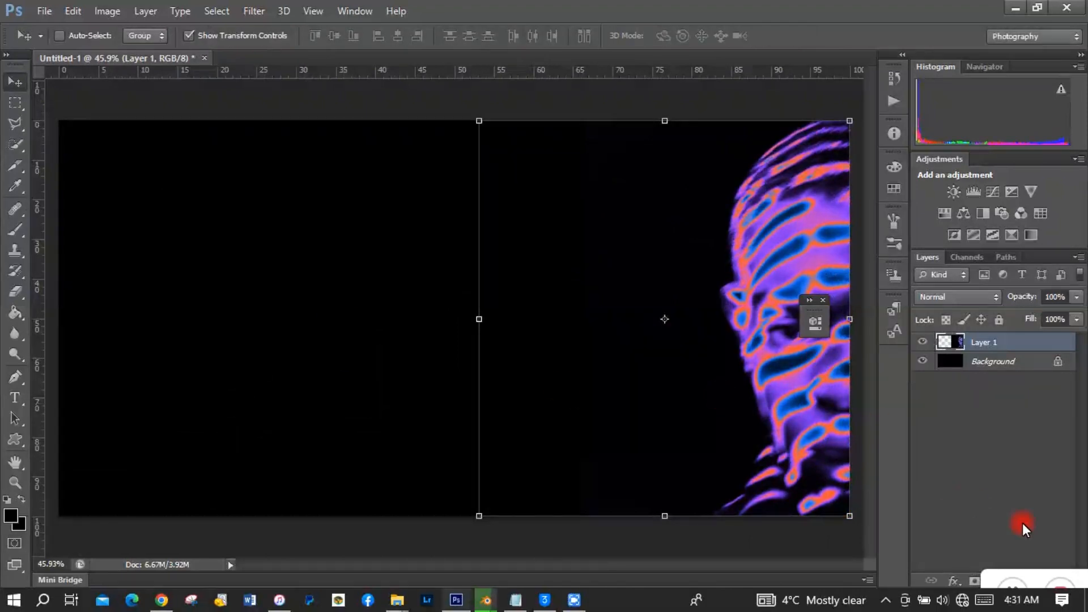
{"action": "left_click", "coordinate": [971, 507]}
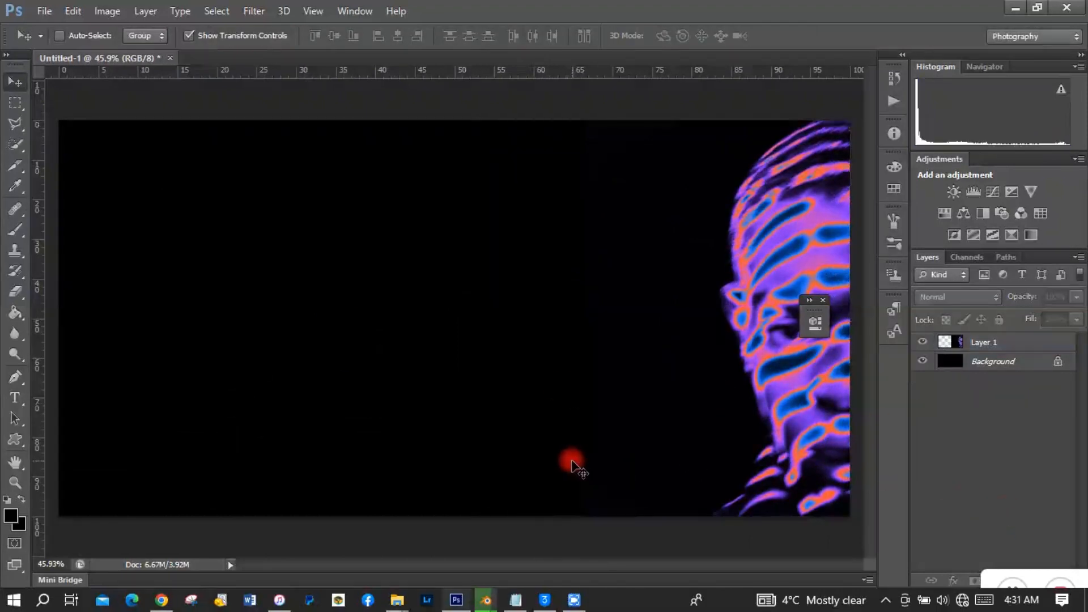
- Add a text layer reading ASTRONOMIC on the black area beside the face and show its character settings
{"action": "key", "text": "t"}
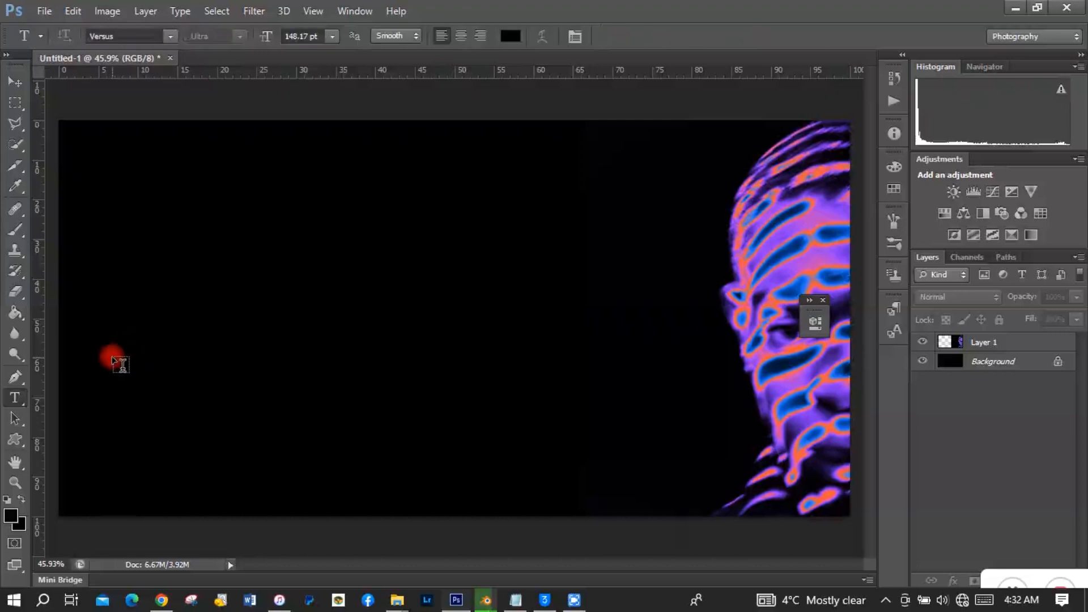
{"action": "left_click", "coordinate": [115, 360]}
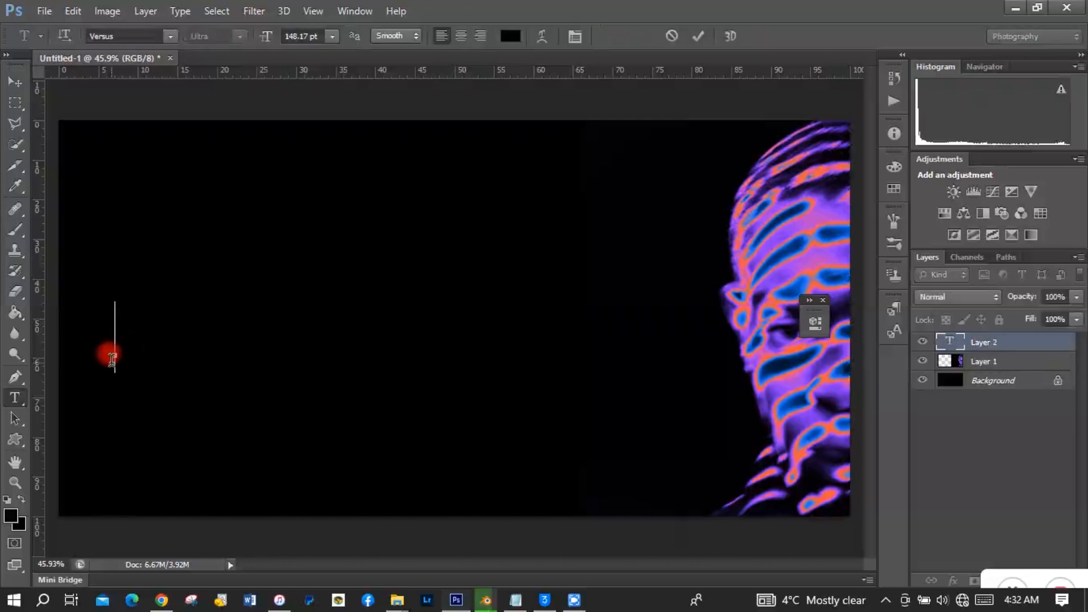
{"action": "type", "text": "creative"}
{"action": "left_click", "coordinate": [359, 11]}
{"action": "left_click", "coordinate": [367, 179]}
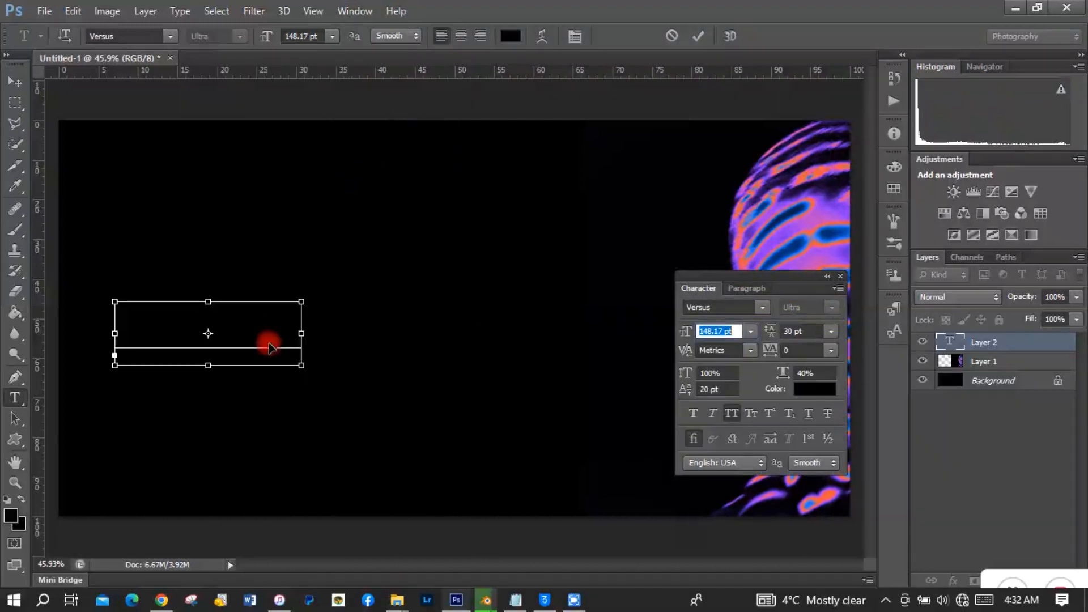
- Select the whole ASTRONOMIC text and set its colour to bright yellow
{"action": "left_click", "coordinate": [804, 388]}
{"action": "left_click_drag", "start_coordinate": [352, 520], "coordinate": [354, 491]}
{"action": "left_click", "coordinate": [331, 322]}
{"action": "left_click", "coordinate": [498, 310]}
{"action": "double_click", "coordinate": [303, 325]}
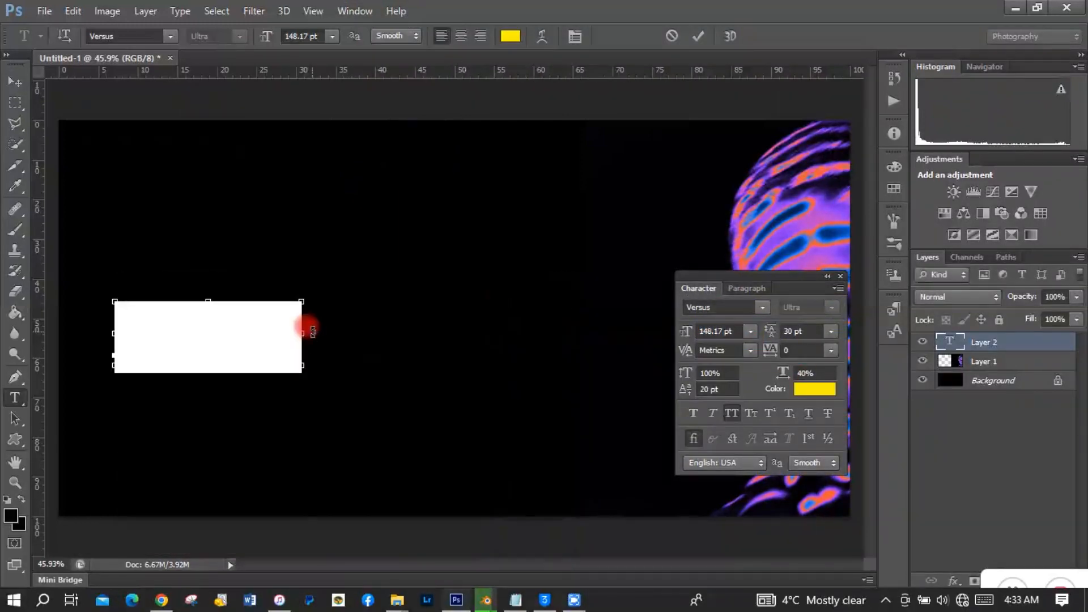
{"action": "left_click", "coordinate": [807, 388]}
{"action": "left_click", "coordinate": [354, 489]}
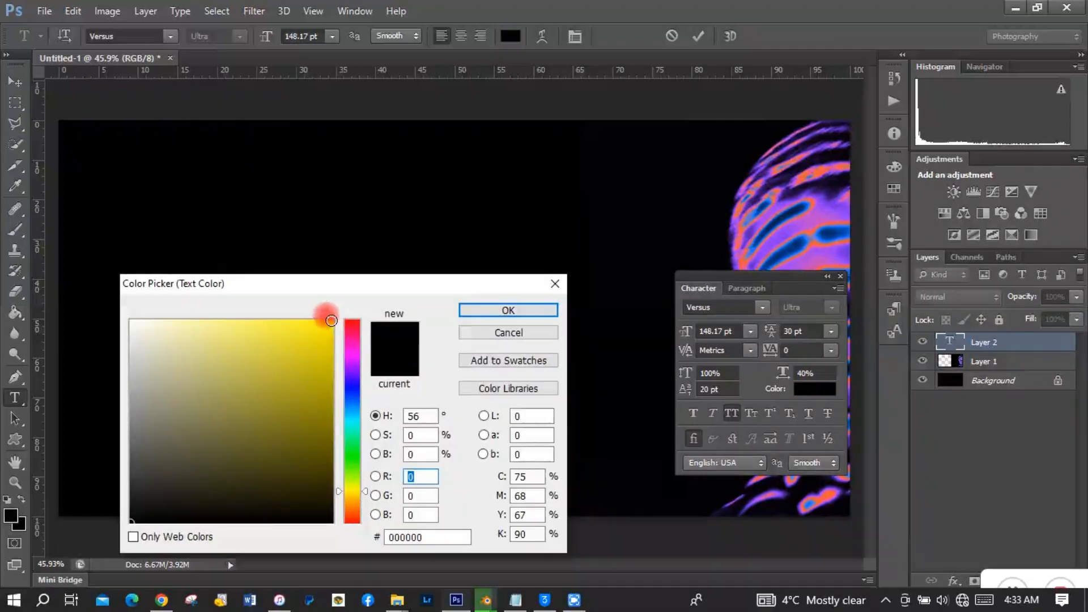
{"action": "left_click", "coordinate": [332, 323]}
{"action": "left_click", "coordinate": [485, 314]}
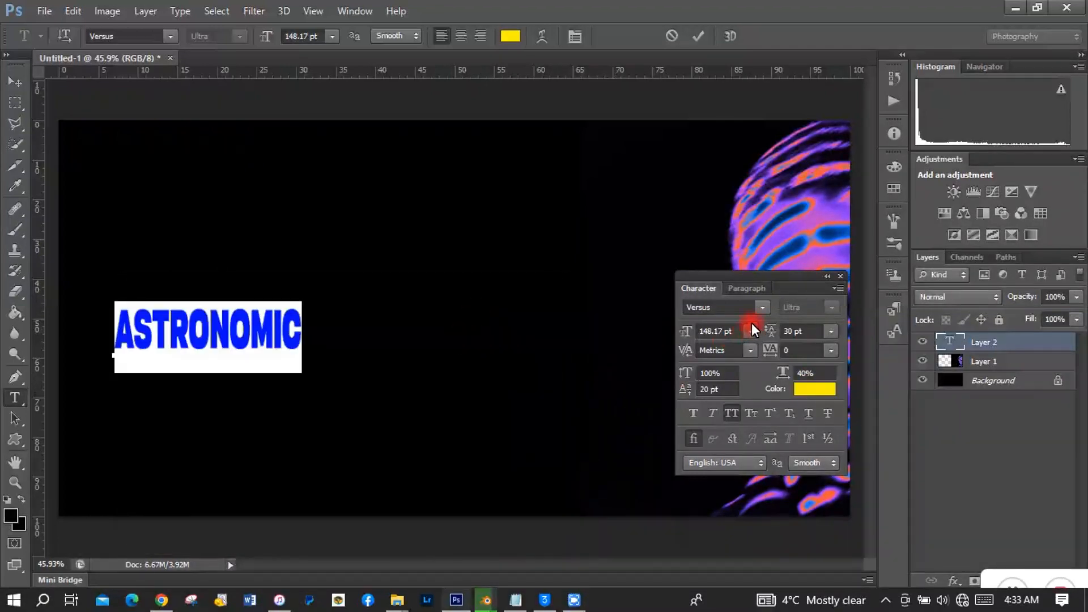
- Change the ASTRONOMIC text's font to Tall Dark And Handsome
{"action": "left_click", "coordinate": [757, 308]}
{"action": "scroll", "coordinate": [814, 196], "scroll_direction": "up", "scroll_amount": 15}
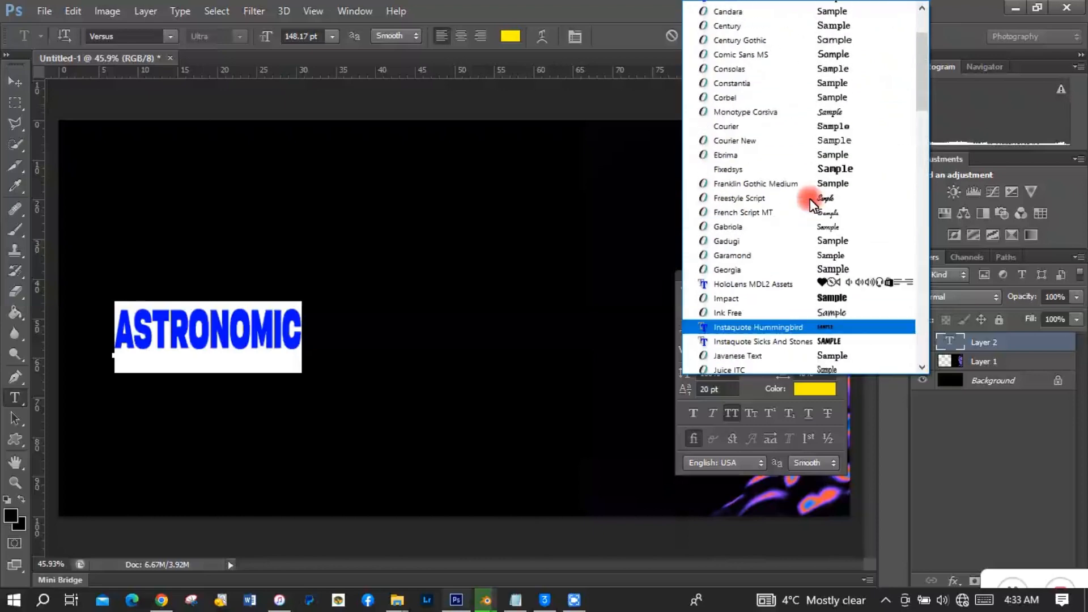
{"action": "scroll", "coordinate": [807, 210], "scroll_direction": "down", "scroll_amount": 15}
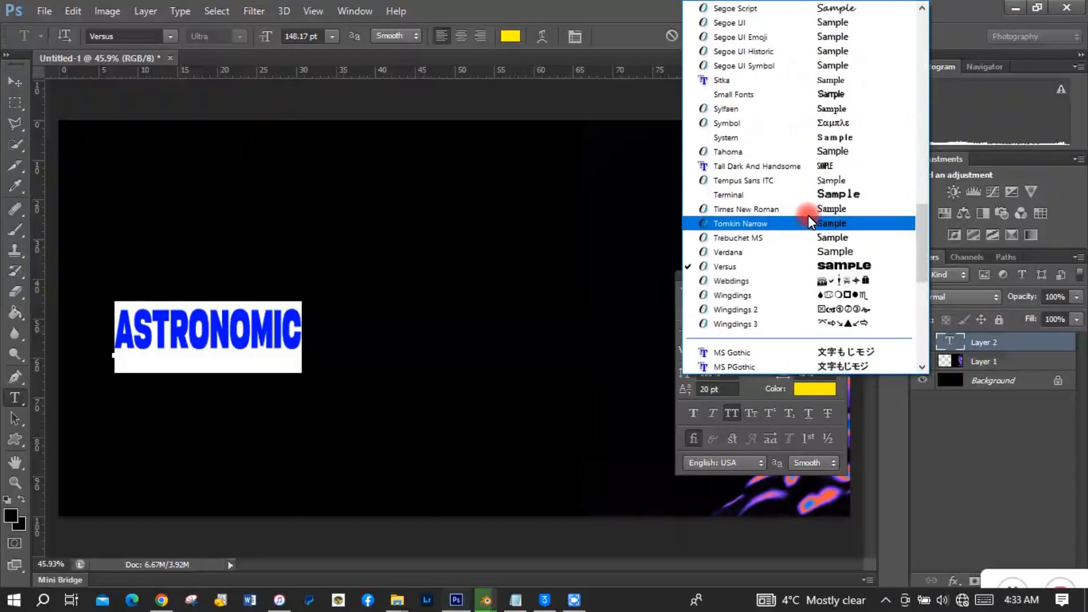
{"action": "left_click", "coordinate": [837, 165]}
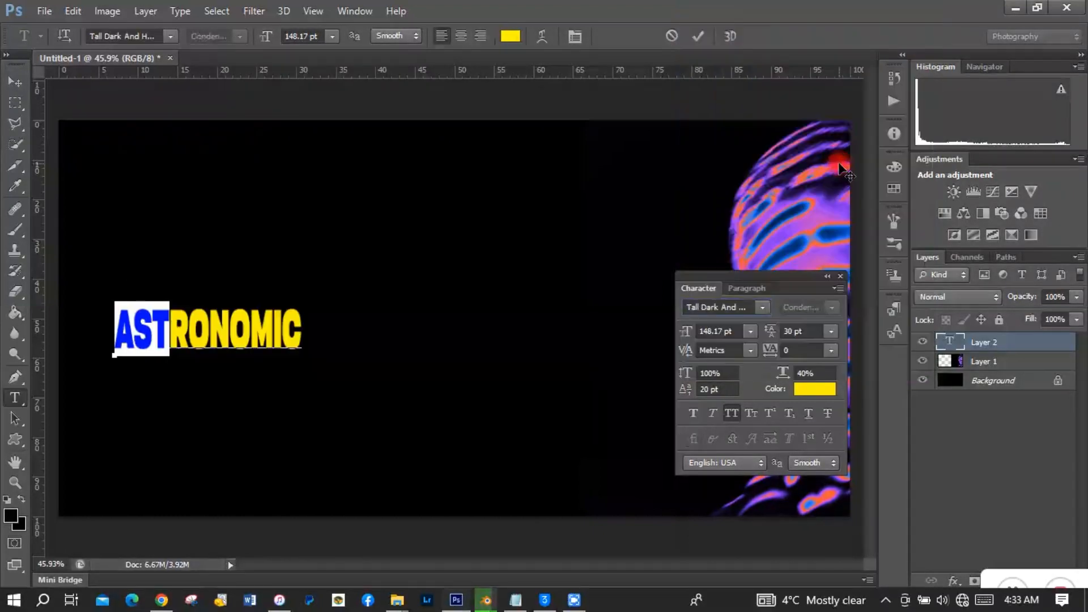
- Enlarge the ASTRONOMIC text to a font size of 1000 pt
{"action": "left_click", "coordinate": [752, 330]}
{"action": "left_click", "coordinate": [728, 328]}
{"action": "left_click", "coordinate": [733, 328]}
{"action": "key", "text": "BackSpace"}
{"action": "key", "text": "BackSpace"}
{"action": "key", "text": "BackSpace"}
{"action": "key", "text": "BackSpace"}
{"action": "key", "text": "BackSpace"}
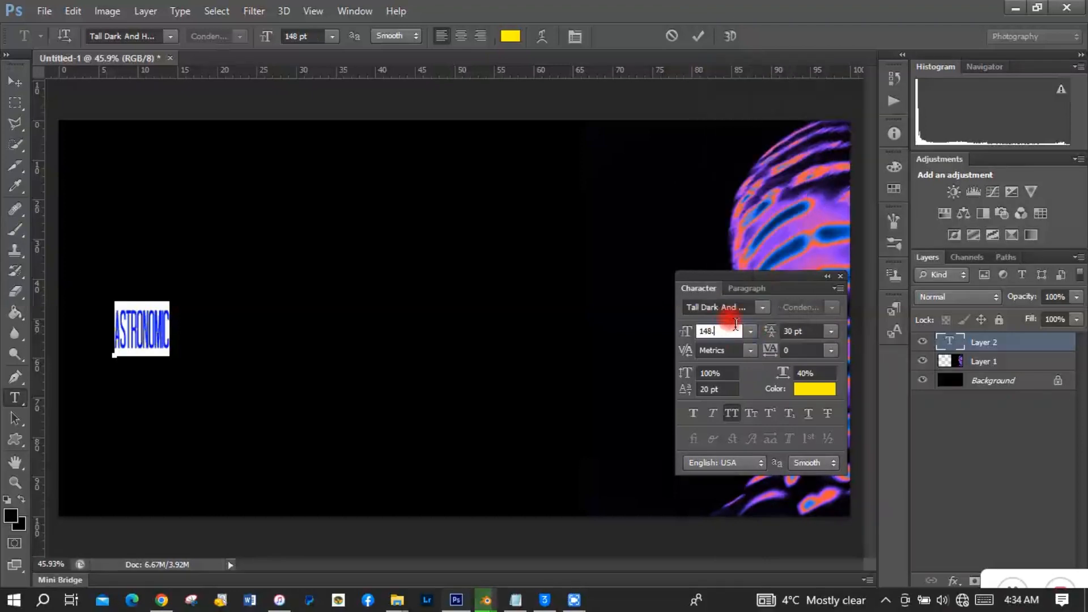
{"action": "key", "text": "BackSpace"}
{"action": "key", "text": "BackSpace"}
{"action": "key", "text": "BackSpace"}
{"action": "key", "text": "BackSpace"}
{"action": "key", "text": "BackSpace"}
{"action": "type", "text": "400"}
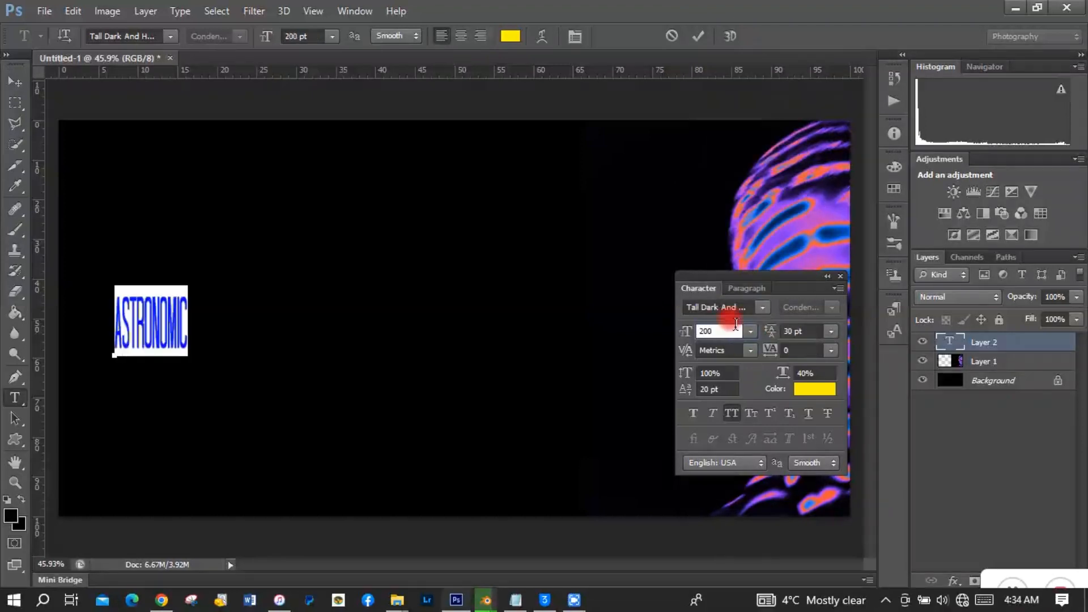
{"action": "key", "text": "BackSpace"}
{"action": "key", "text": "BackSpace"}
{"action": "key", "text": "BackSpace"}
{"action": "type", "text": "600"}
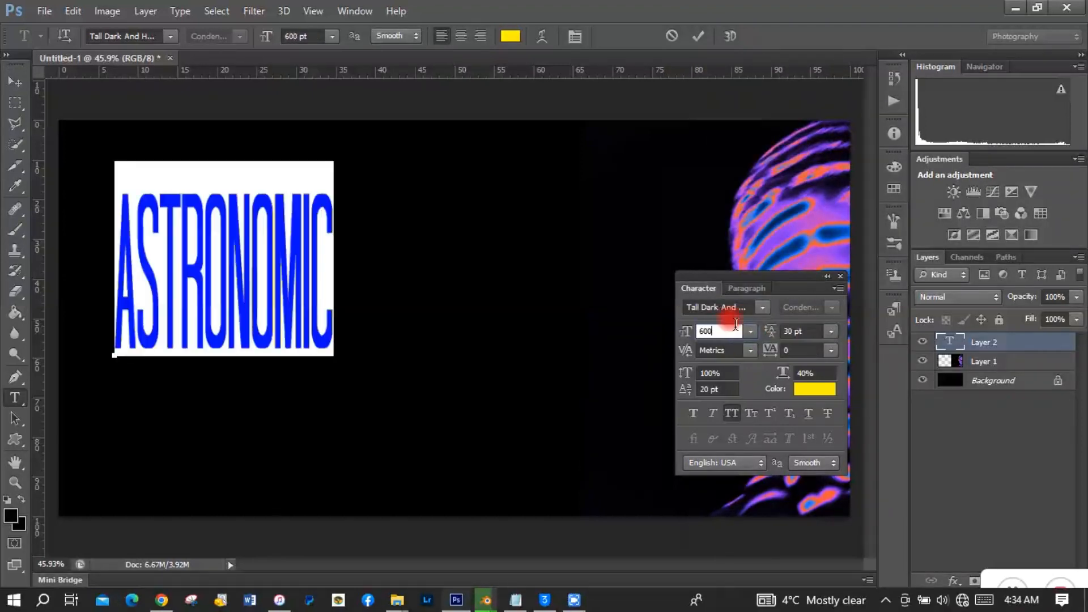
{"action": "key", "text": "BackSpace"}
{"action": "key", "text": "BackSpace"}
{"action": "key", "text": "BackSpace"}
{"action": "type", "text": "800"}
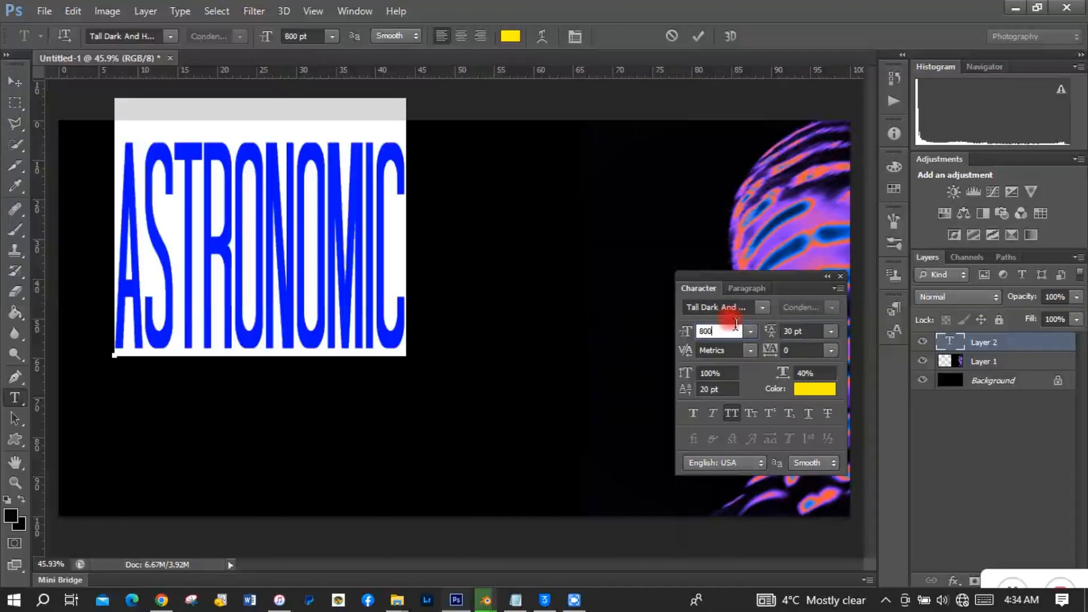
{"action": "key", "text": "BackSpace"}
{"action": "key", "text": "BackSpace"}
{"action": "key", "text": "BackSpace"}
{"action": "type", "text": "1000"}
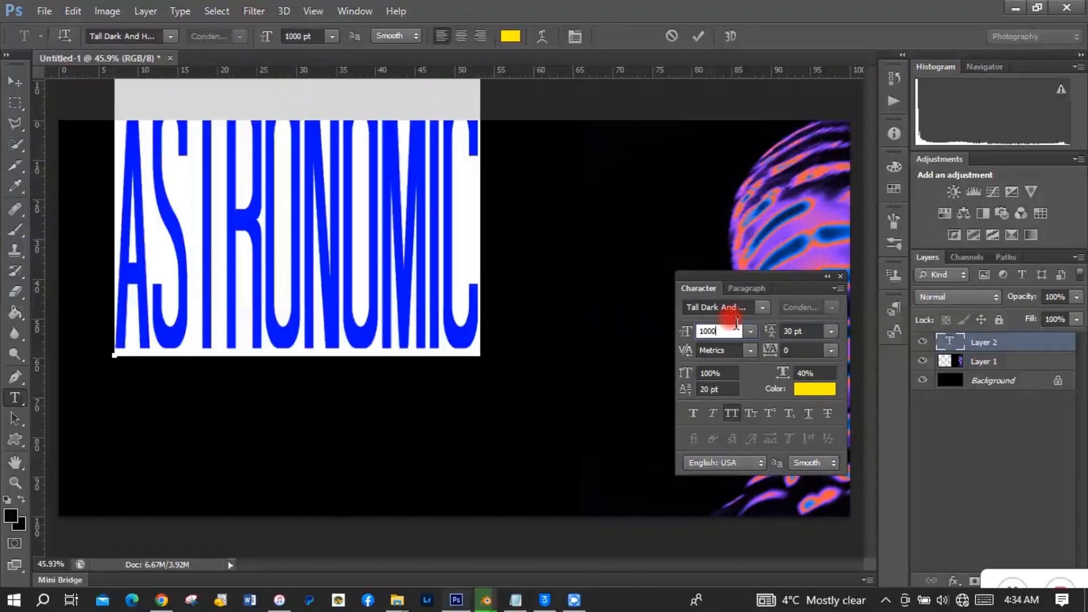
- Scale ASTRONOMIC to 160.94% width and 117.03% height, place it along the canvas's lower edge beside the face, and deselect the layer
{"action": "left_click_drag", "start_coordinate": [377, 384], "coordinate": [403, 504]}
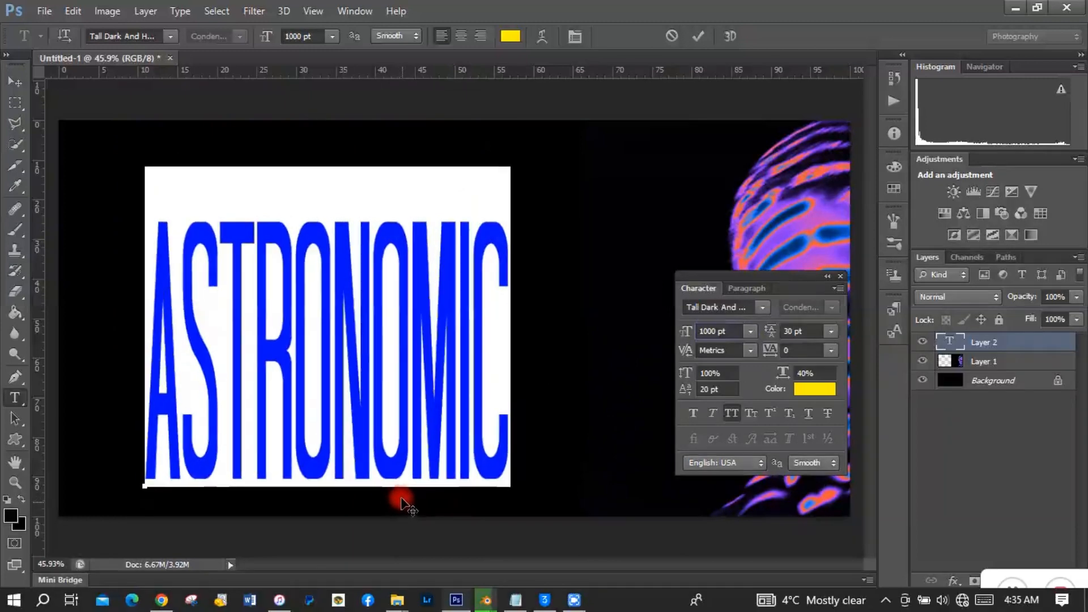
{"action": "left_click", "coordinate": [15, 83]}
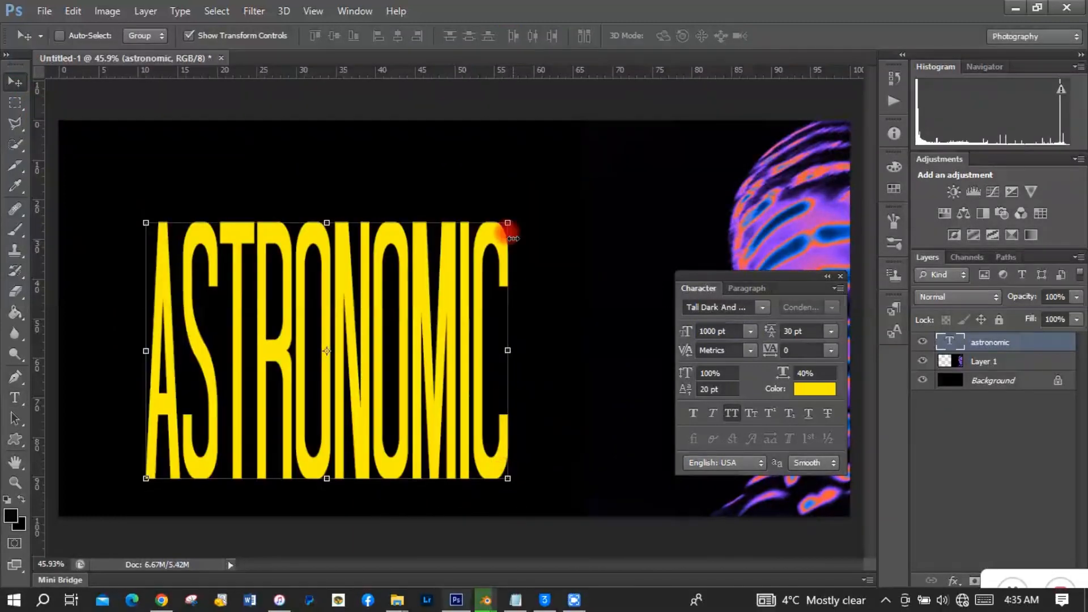
{"action": "left_click_drag", "start_coordinate": [513, 238], "coordinate": [615, 139]}
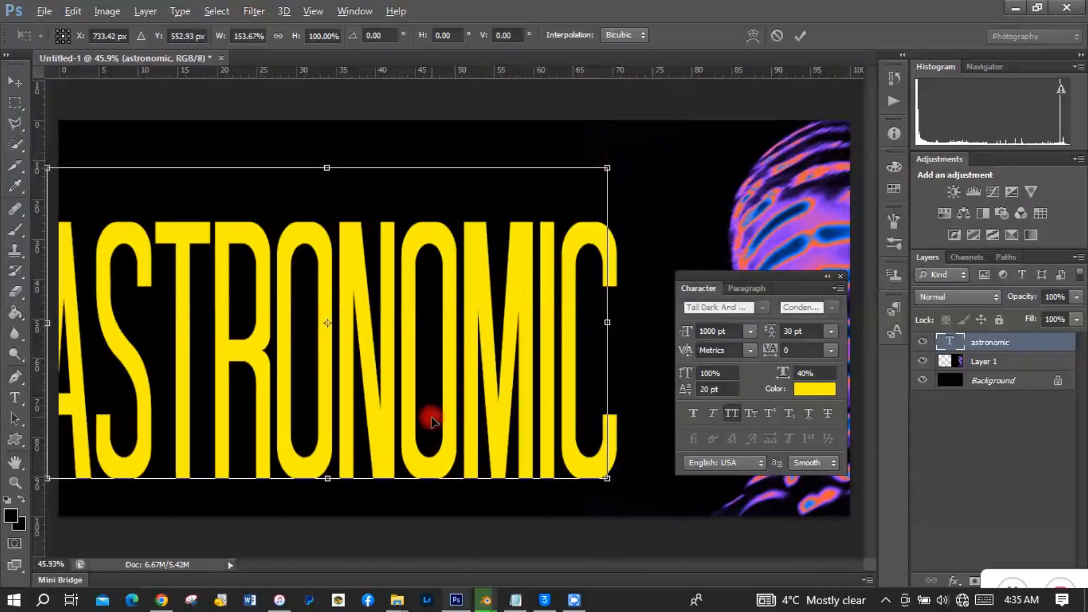
{"action": "left_click_drag", "start_coordinate": [431, 422], "coordinate": [483, 427]}
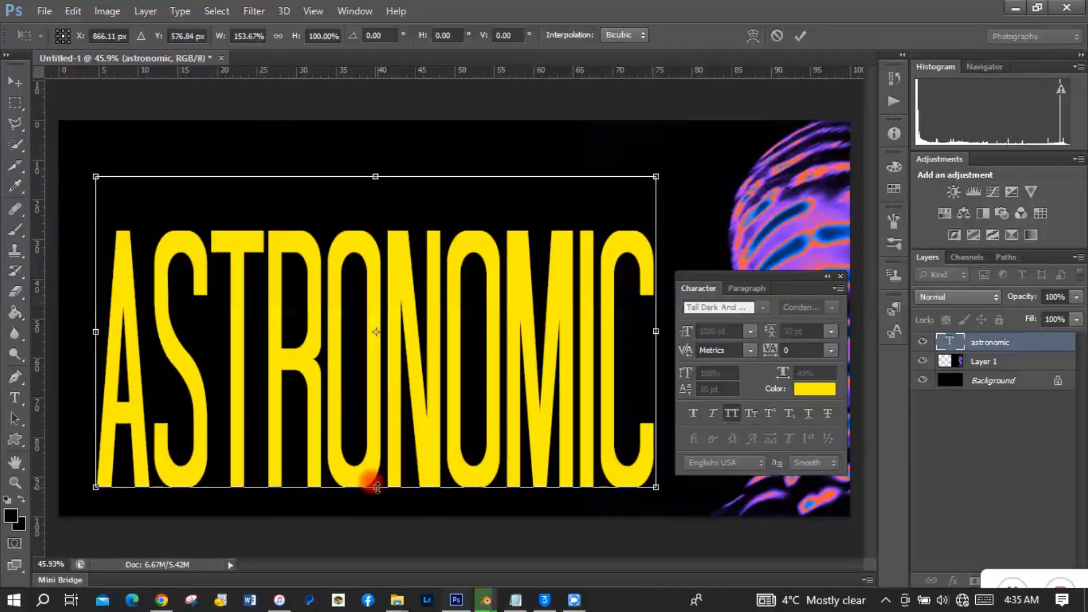
{"action": "left_click_drag", "start_coordinate": [377, 487], "coordinate": [377, 522]}
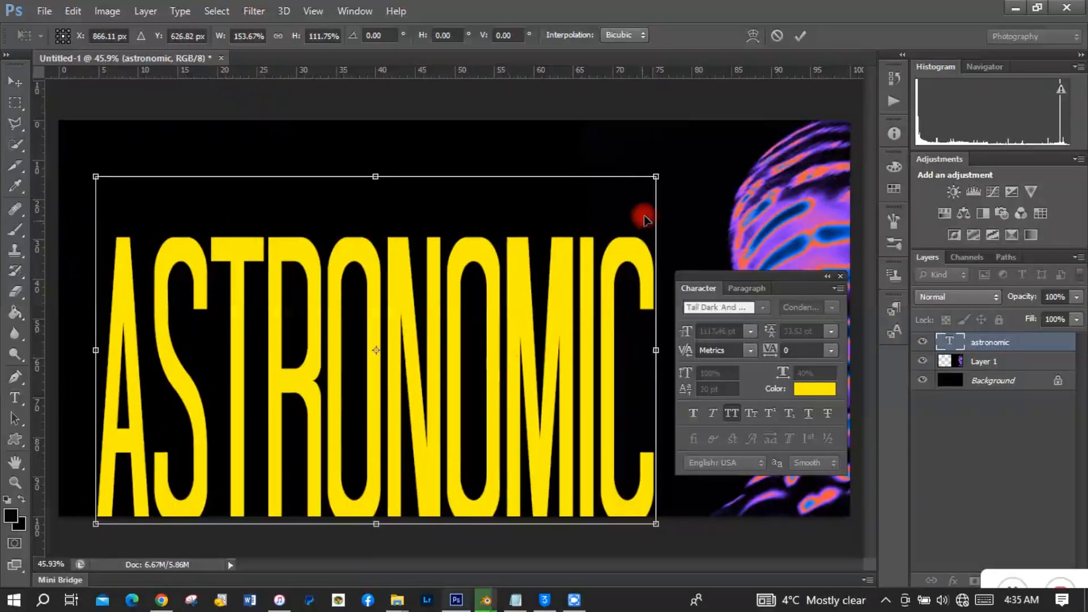
{"action": "mouse_move", "coordinate": [655, 177]}
{"action": "left_mouse_down"}
{"action": "mouse_move", "coordinate": [661, 159]}
{"action": "mouse_move", "coordinate": [667, 165]}
{"action": "left_mouse_up"}
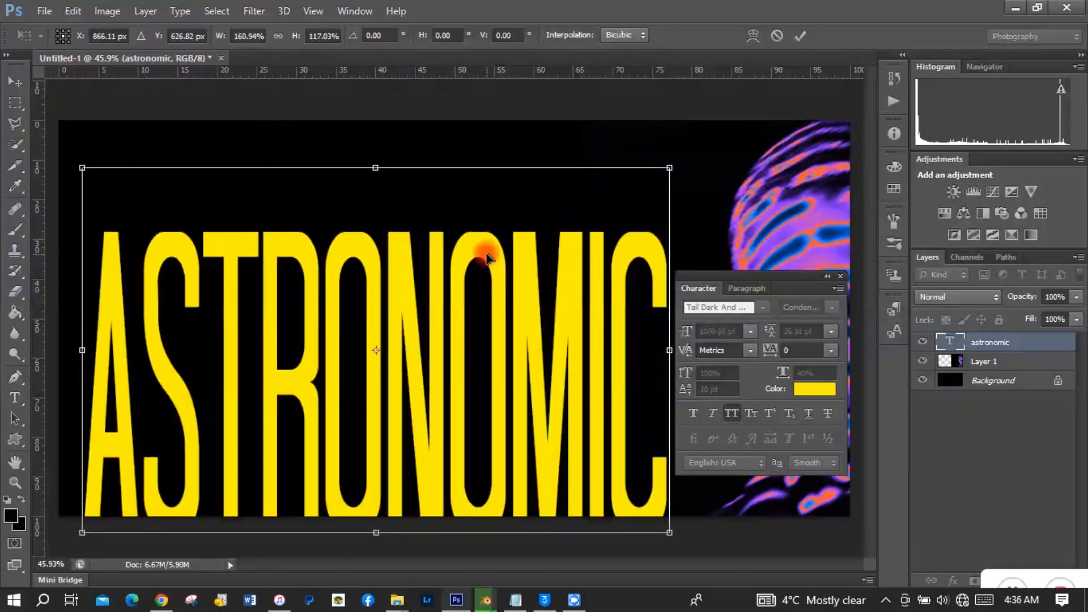
{"action": "left_click", "coordinate": [15, 84]}
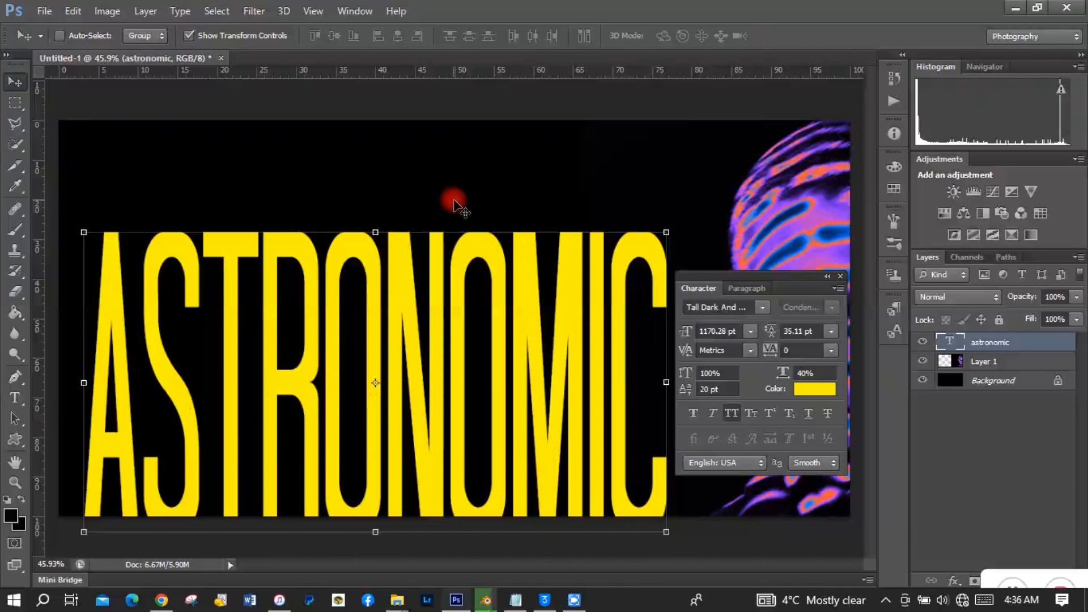
{"action": "left_click", "coordinate": [1001, 474]}
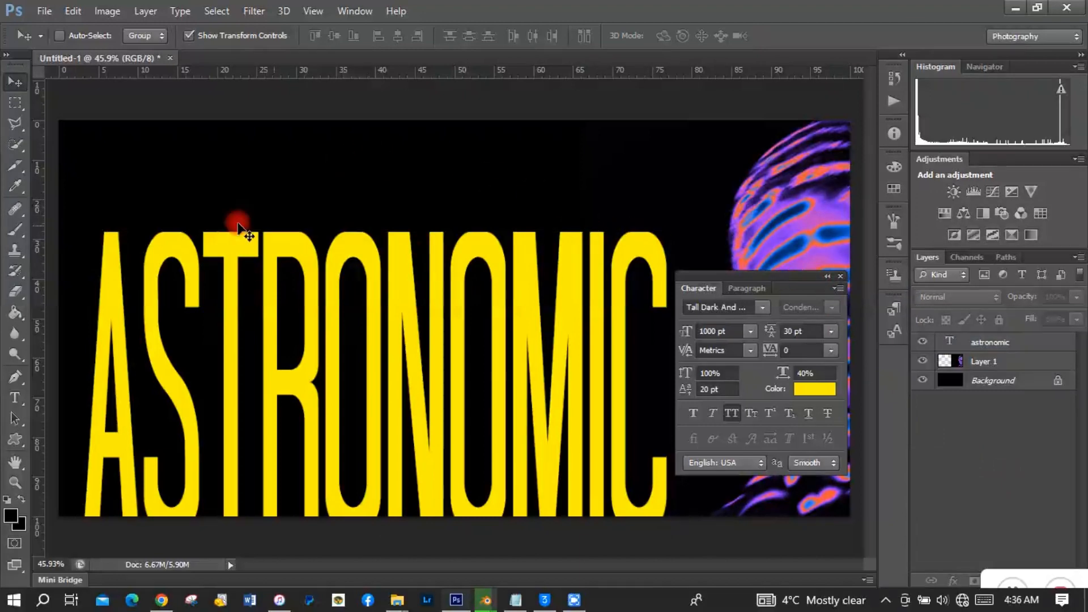
- Add the yellow text NOSTALGICALLY above ASTRONOMIC in Akira Expanded at 60 pt, with tracking set to 500
{"action": "left_click", "coordinate": [15, 397]}
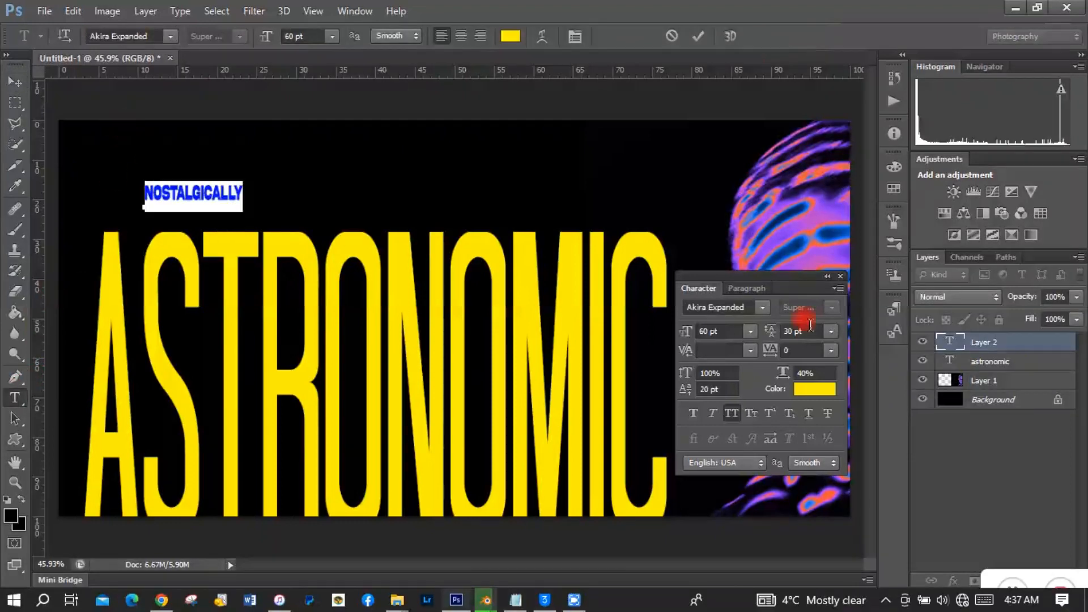
{"action": "left_click", "coordinate": [829, 351]}
{"action": "left_click", "coordinate": [824, 339]}
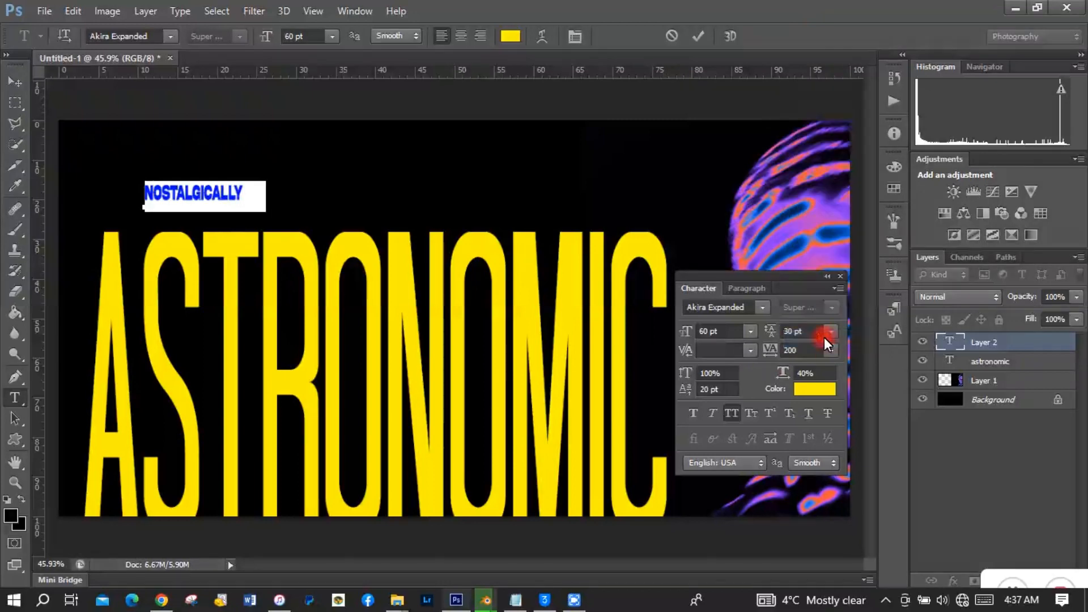
{"action": "left_click", "coordinate": [815, 349]}
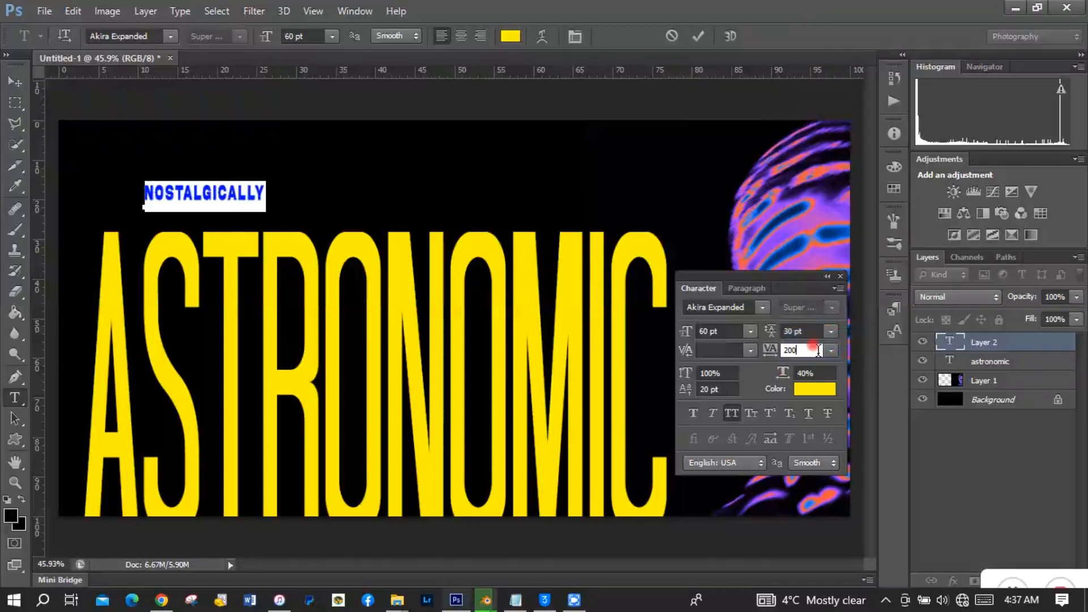
{"action": "key", "text": "BackSpace"}
{"action": "key", "text": "BackSpace"}
{"action": "key", "text": "BackSpace"}
{"action": "type", "text": "400"}
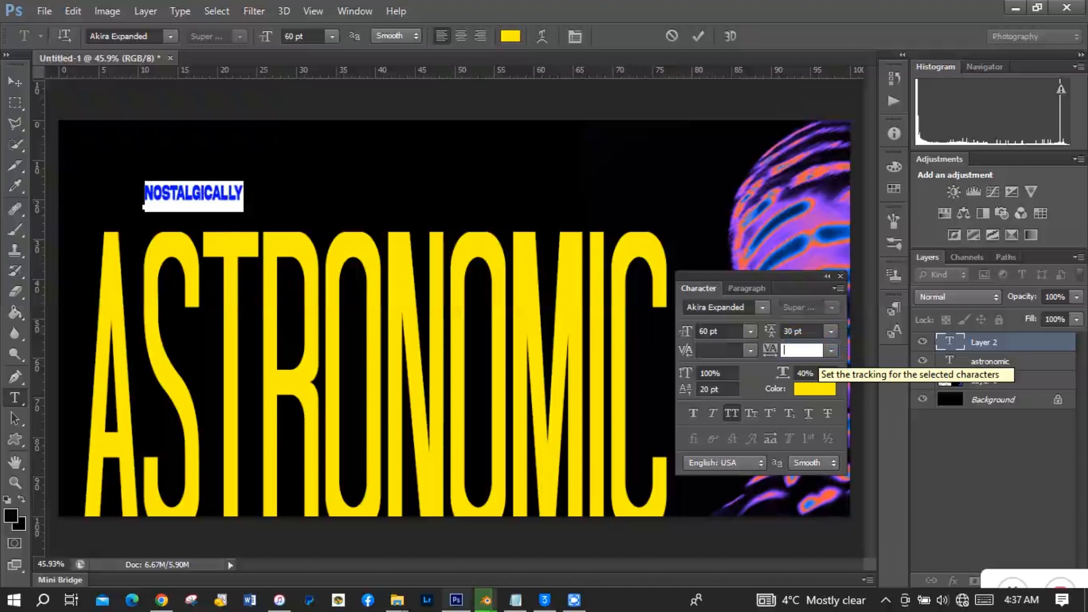
{"action": "left_click", "coordinate": [818, 350]}
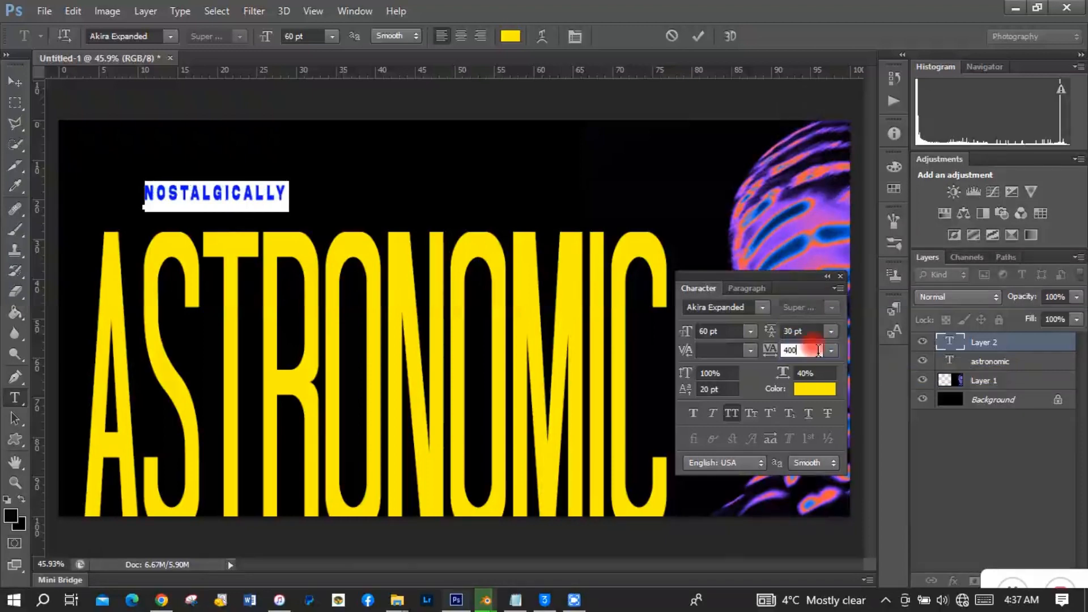
{"action": "key", "text": "BackSpace"}
{"action": "key", "text": "BackSpace"}
{"action": "key", "text": "BackSpace"}
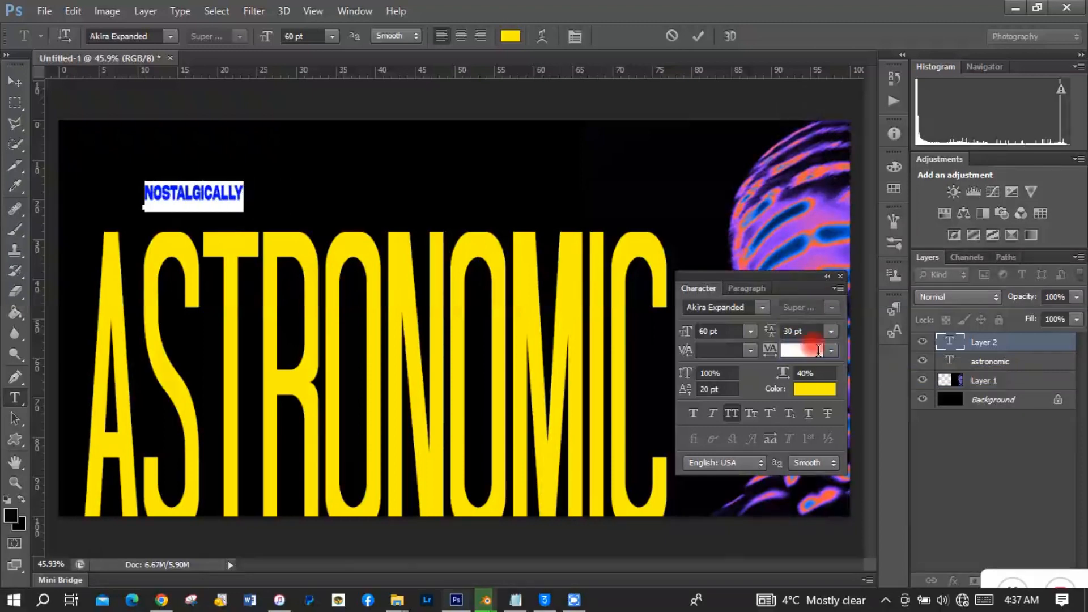
{"action": "type", "text": "500"}
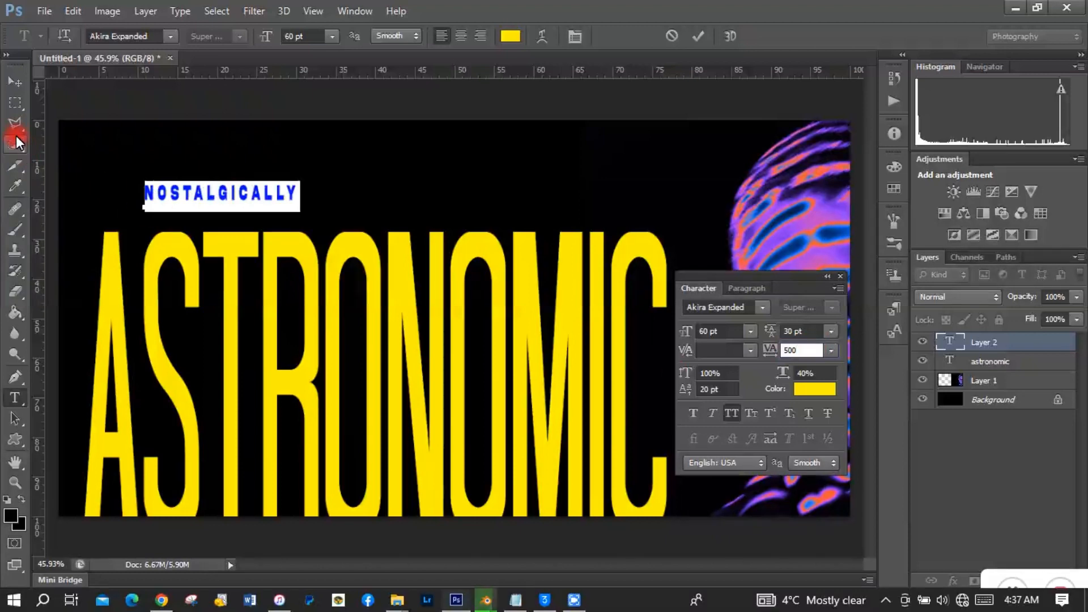
- Stretch NOSTALGICALLY to 352.49% width and 44.39% height, and place it just above the ASTRONOMIC lettering
{"action": "left_click", "coordinate": [12, 82]}
{"action": "left_click_drag", "start_coordinate": [252, 200], "coordinate": [647, 196]}
{"action": "left_click_drag", "start_coordinate": [313, 209], "coordinate": [98, 230]}
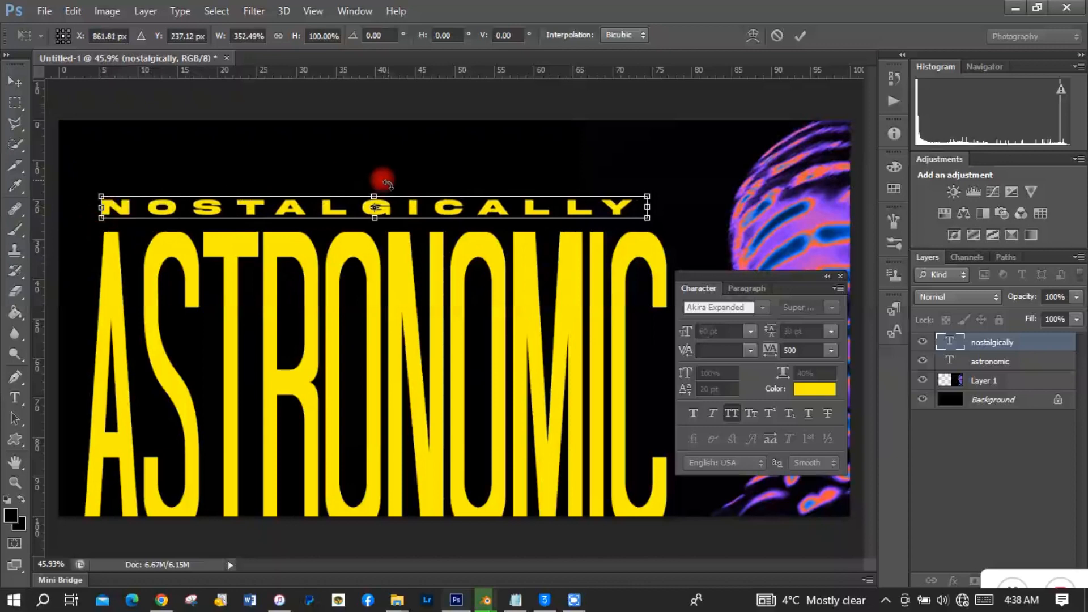
{"action": "left_click_drag", "start_coordinate": [378, 198], "coordinate": [377, 207]}
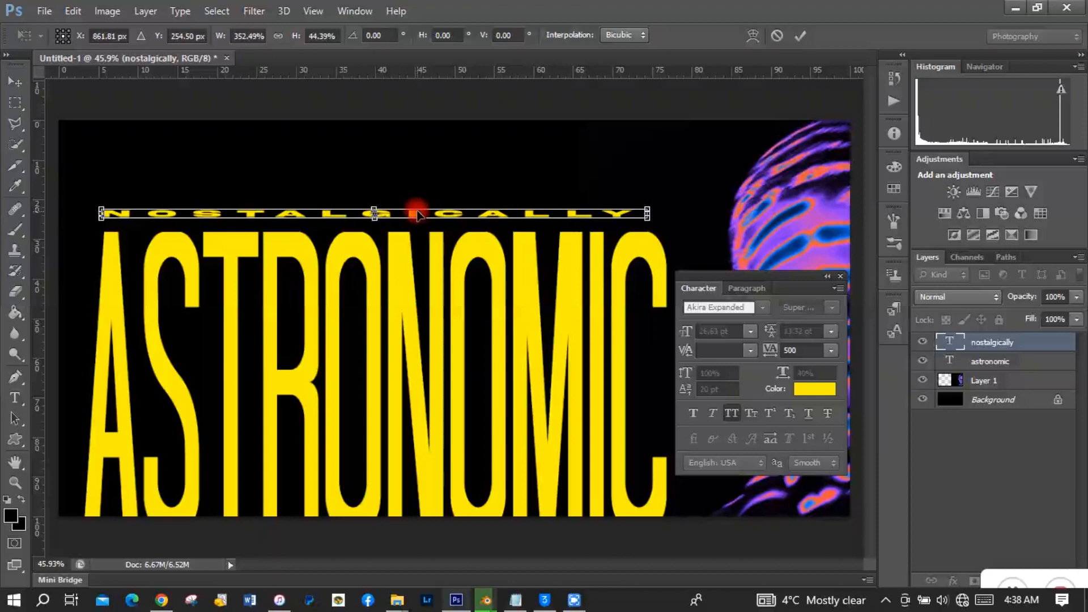
{"action": "left_click_drag", "start_coordinate": [416, 214], "coordinate": [418, 220]}
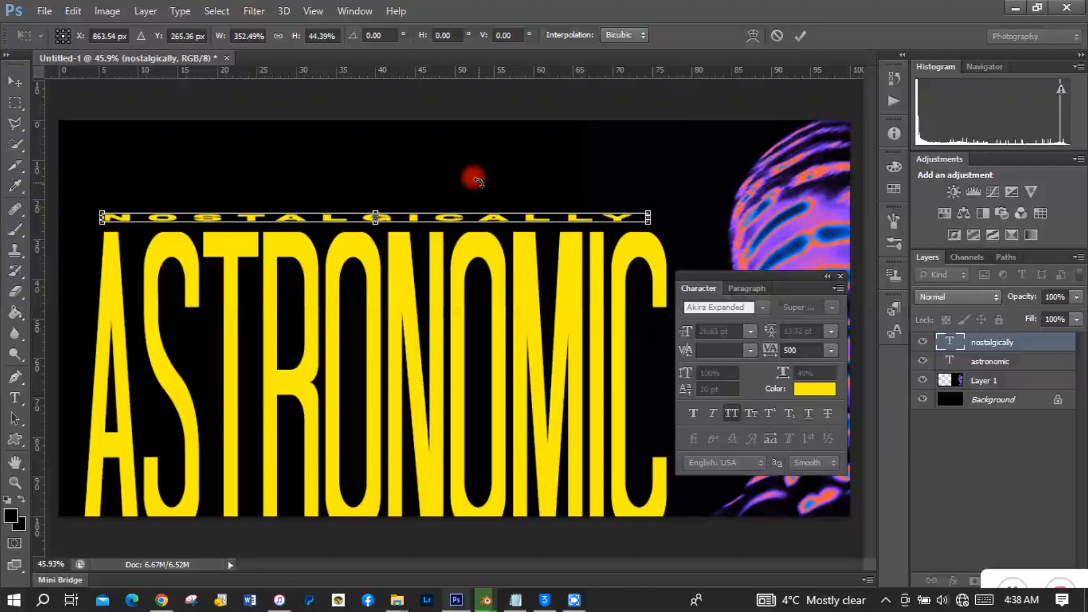
{"action": "key", "text": "Return"}
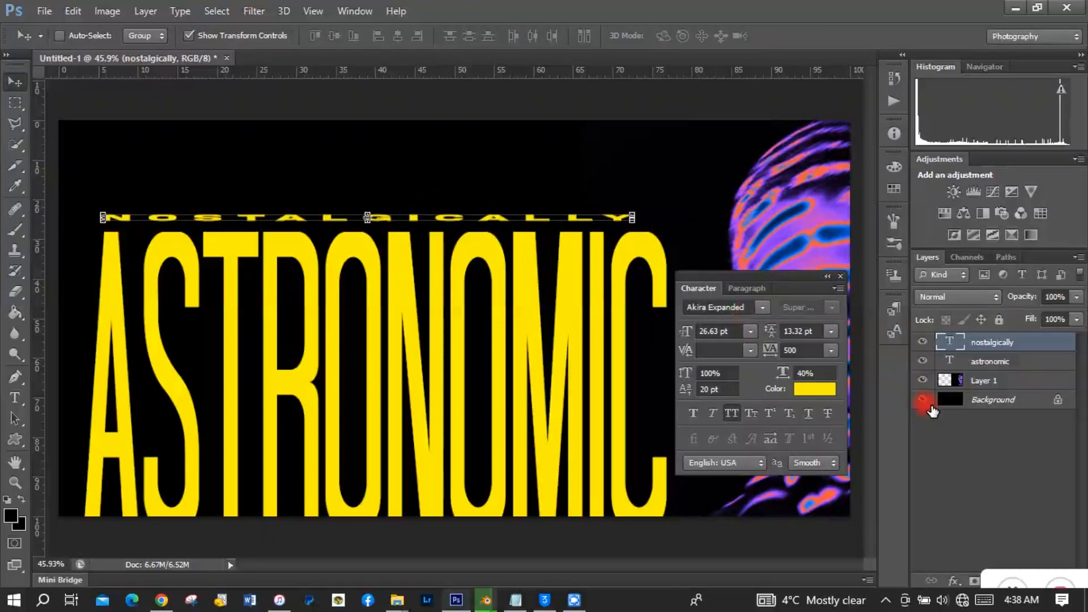
- Switch the active shape tool from Custom Shape to Rectangle
{"action": "left_click", "coordinate": [21, 439]}
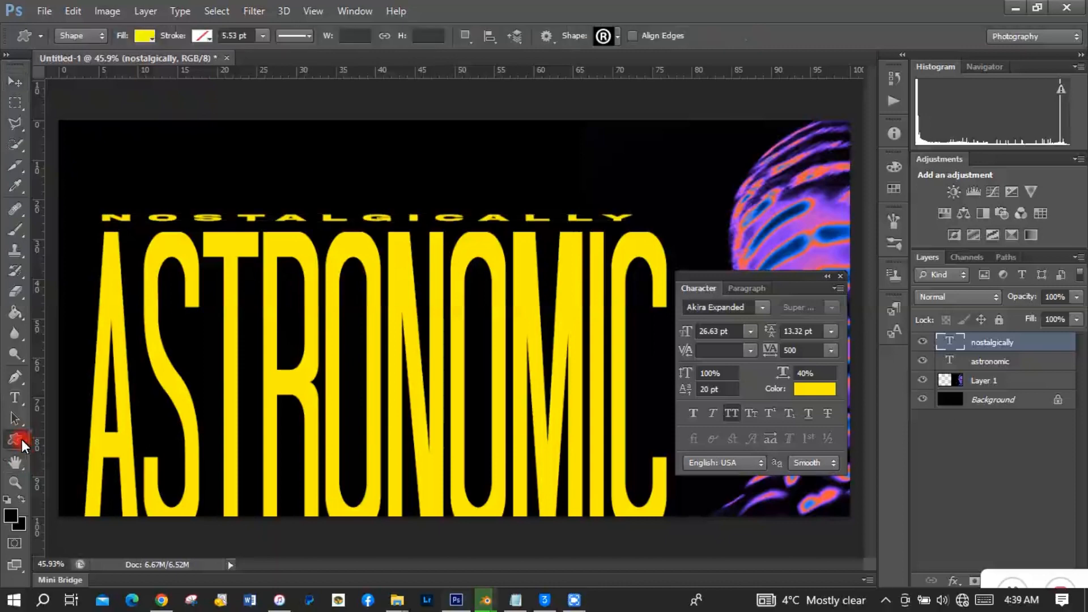
{"action": "left_click", "coordinate": [21, 440]}
{"action": "left_click", "coordinate": [51, 439]}
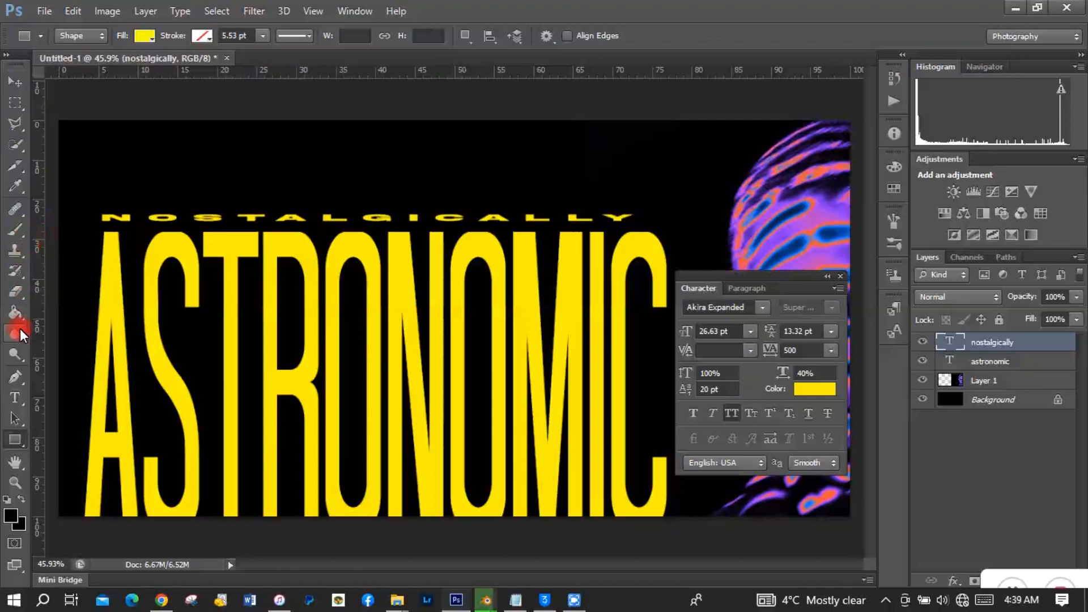
- Add the yellow quote beginning MAN MUST RISE ABOUVE THE EARTH above NOSTALGICALLY, in Arial Regular at 36 pt with tracking 50
{"action": "left_click", "coordinate": [15, 395]}
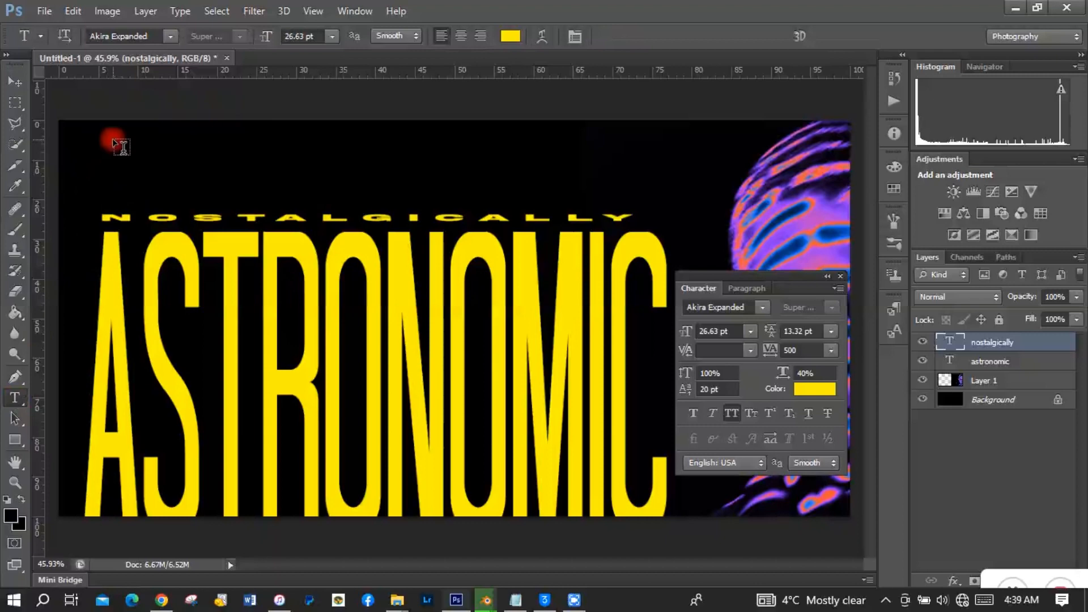
{"action": "left_click", "coordinate": [113, 141]}
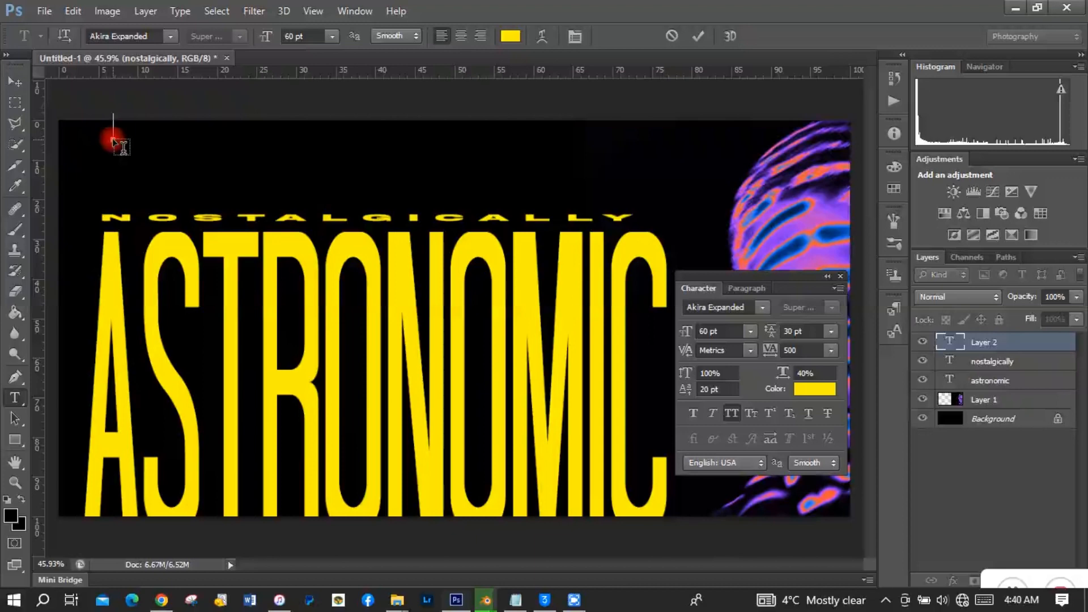
{"action": "type", "text": "MAN"}
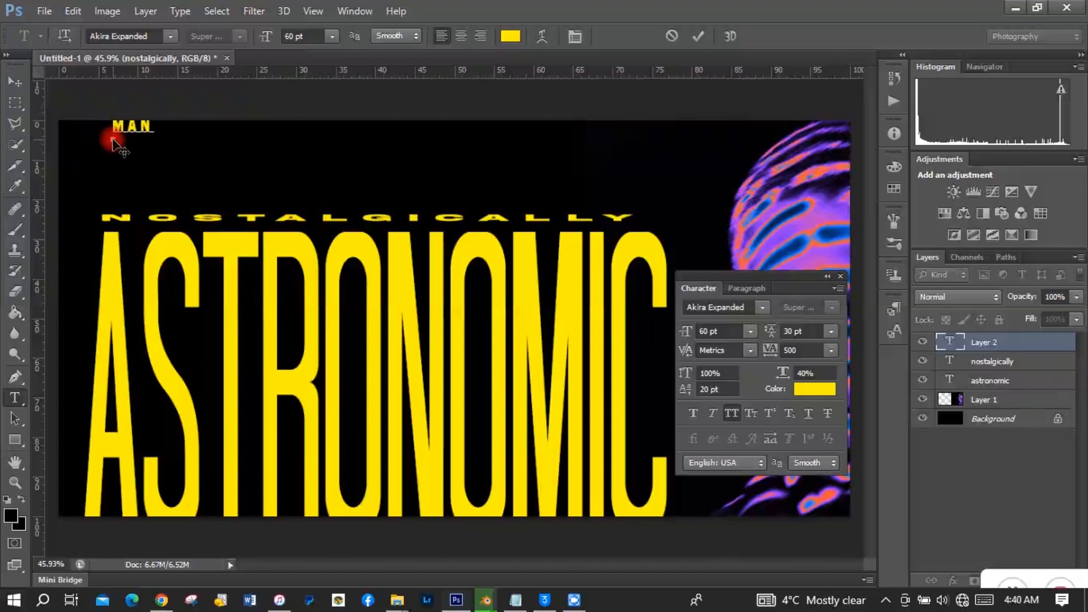
{"action": "type", "text": " MUST RISE AB"}
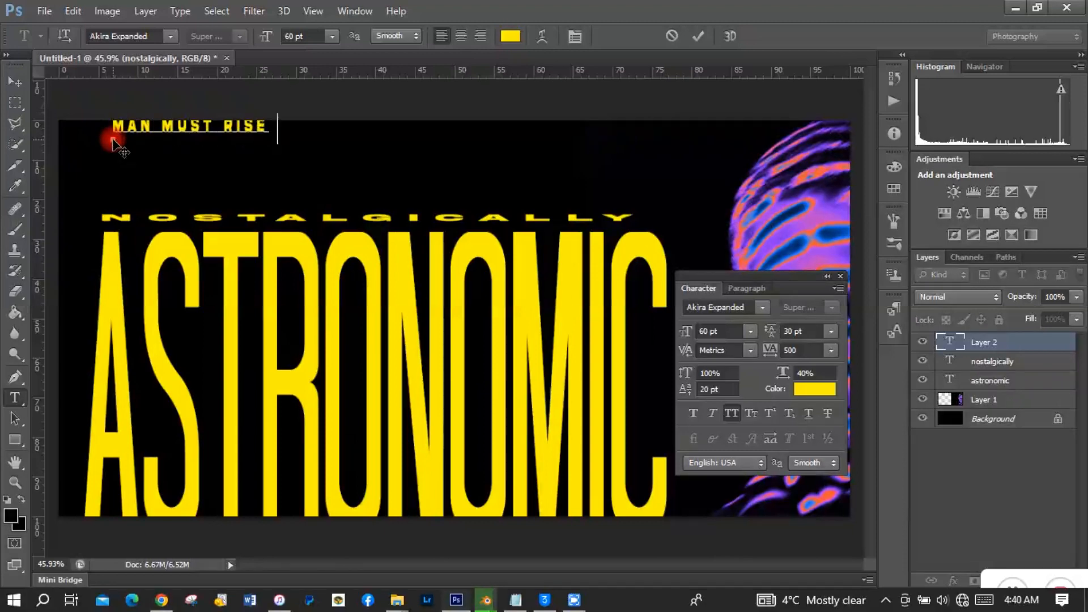
{"action": "type", "text": "O"}
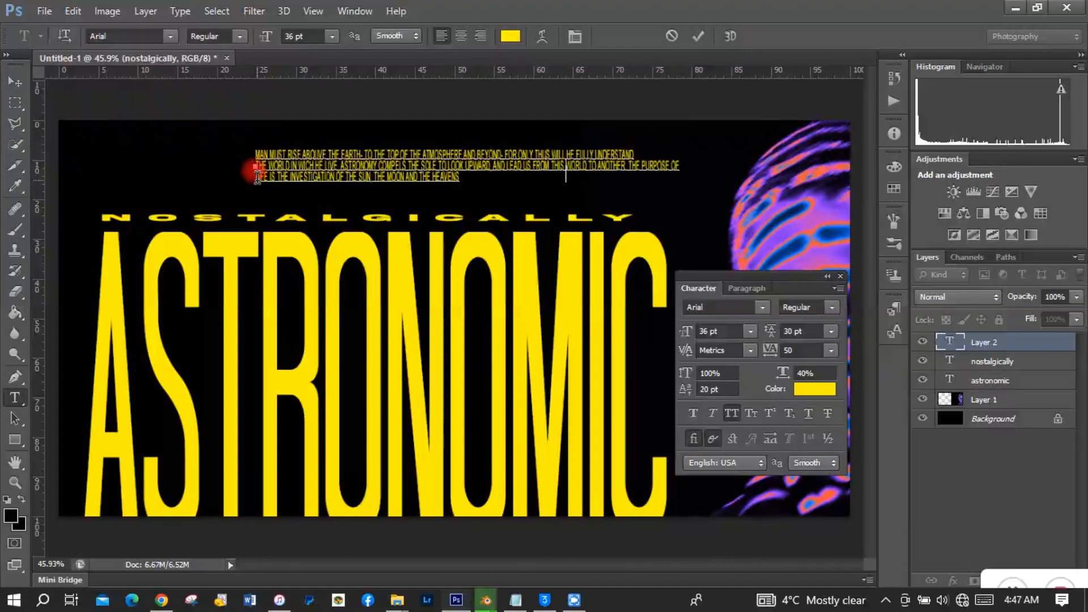
- Rebreak the quote so its first line ends at ASTRONOMY, and place it against the canvas's left edge just above NOSTALGICALLY
{"action": "left_click", "coordinate": [379, 165]}
{"action": "key", "text": "Return"}
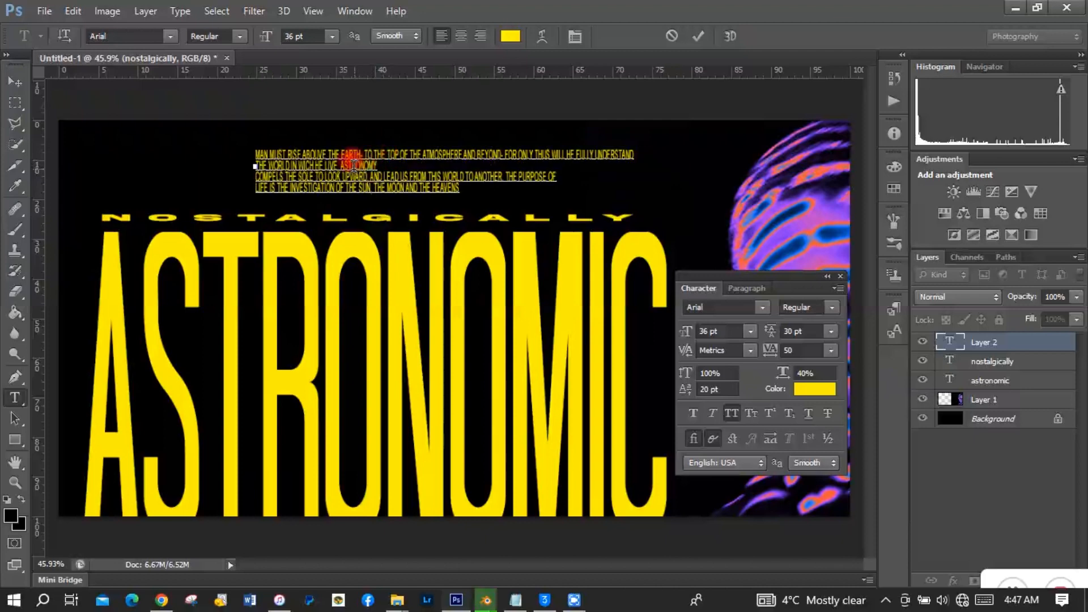
{"action": "left_click", "coordinate": [285, 167]}
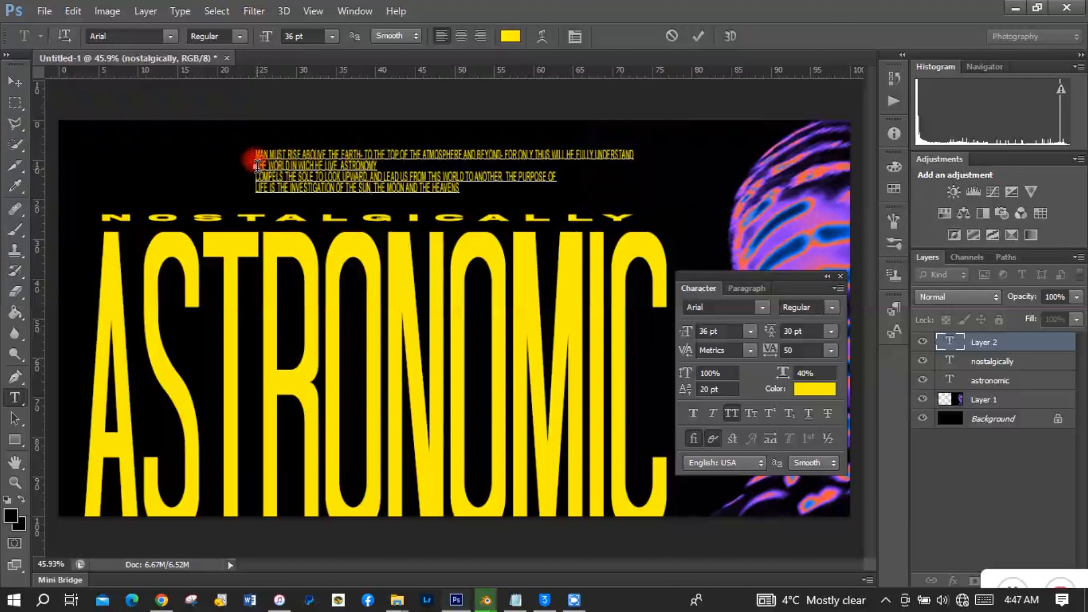
{"action": "key", "text": "BackSpace"}
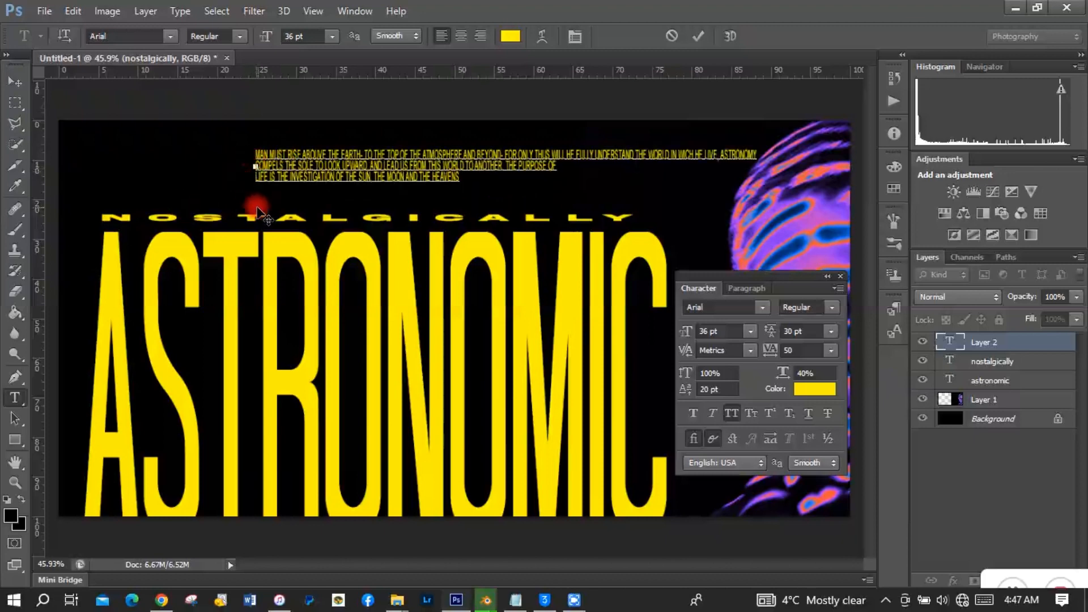
{"action": "left_click", "coordinate": [15, 84]}
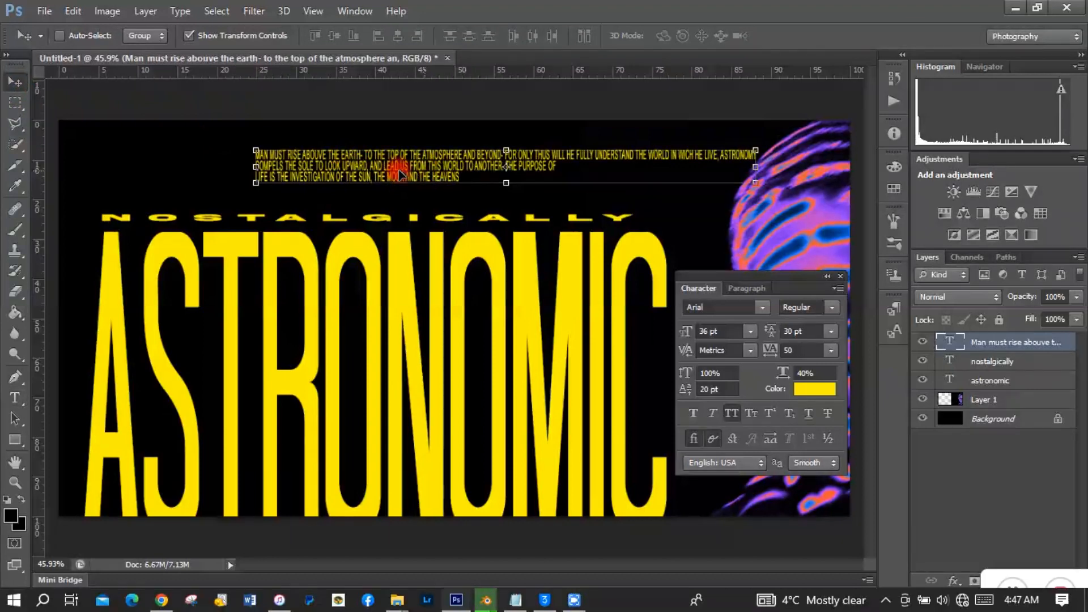
{"action": "left_click_drag", "start_coordinate": [428, 171], "coordinate": [230, 198]}
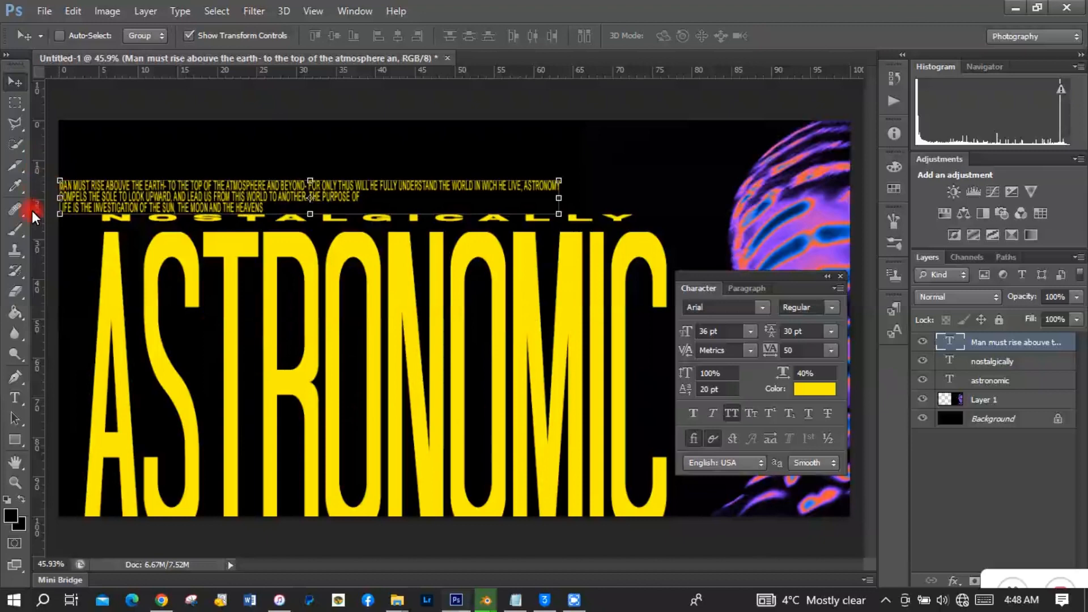
- Add the black text ELARTIFICER STUDIOS over the A of ASTRONOMIC, in Akira Expanded at 48 pt with tracking 100
{"action": "left_click", "coordinate": [22, 400]}
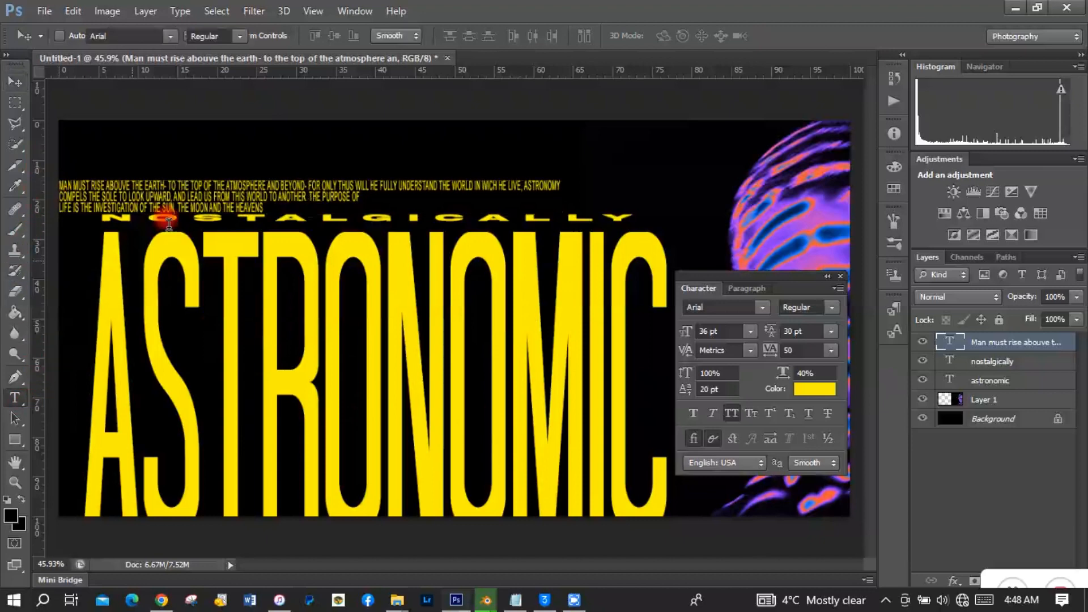
{"action": "left_click", "coordinate": [245, 165]}
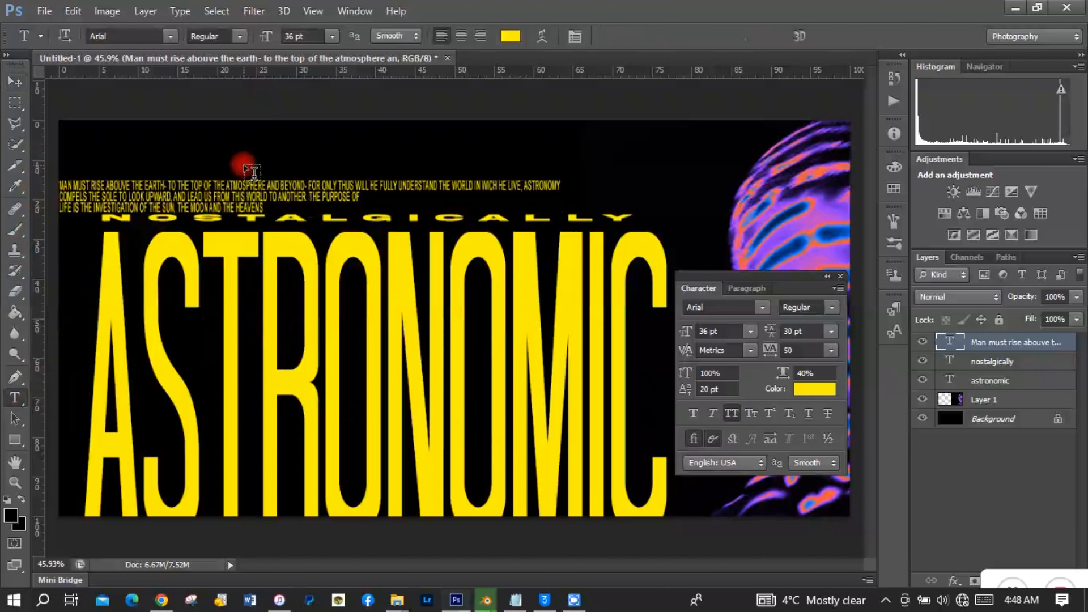
{"action": "left_click", "coordinate": [275, 148]}
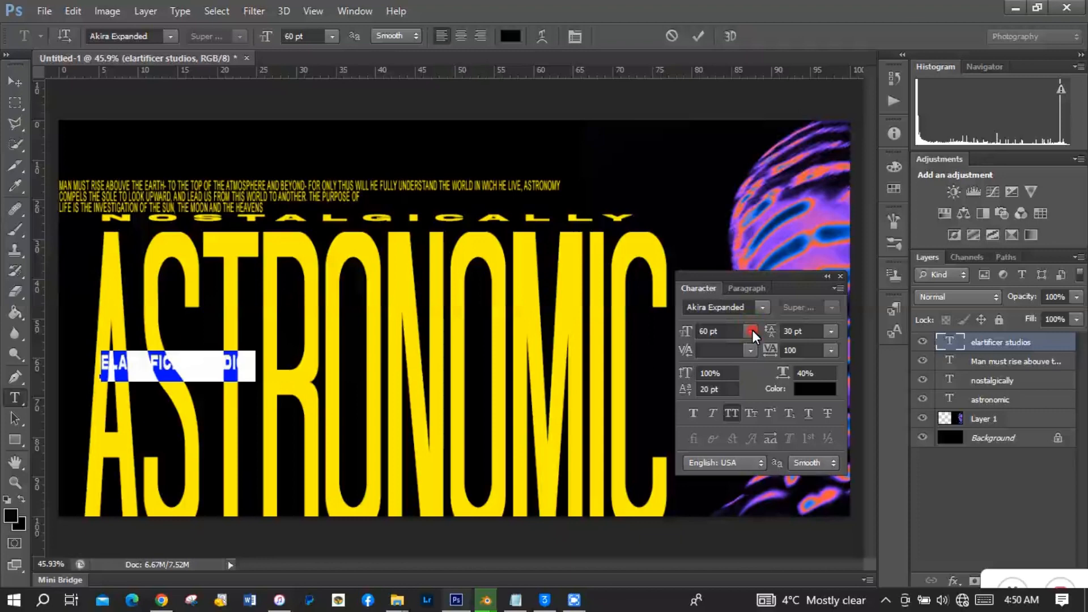
{"action": "left_click", "coordinate": [751, 330]}
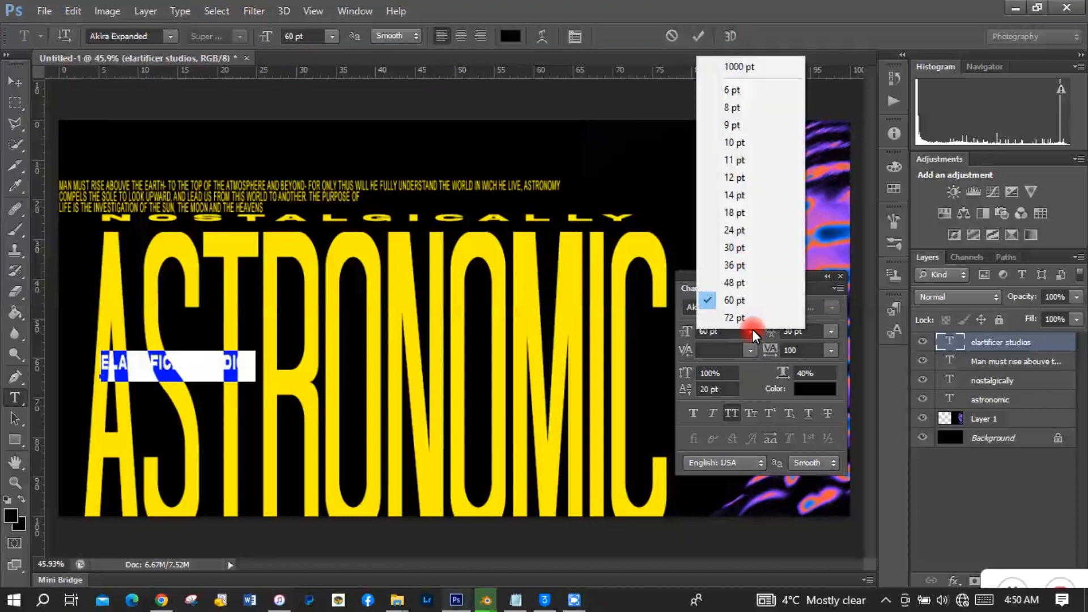
{"action": "left_click", "coordinate": [733, 283]}
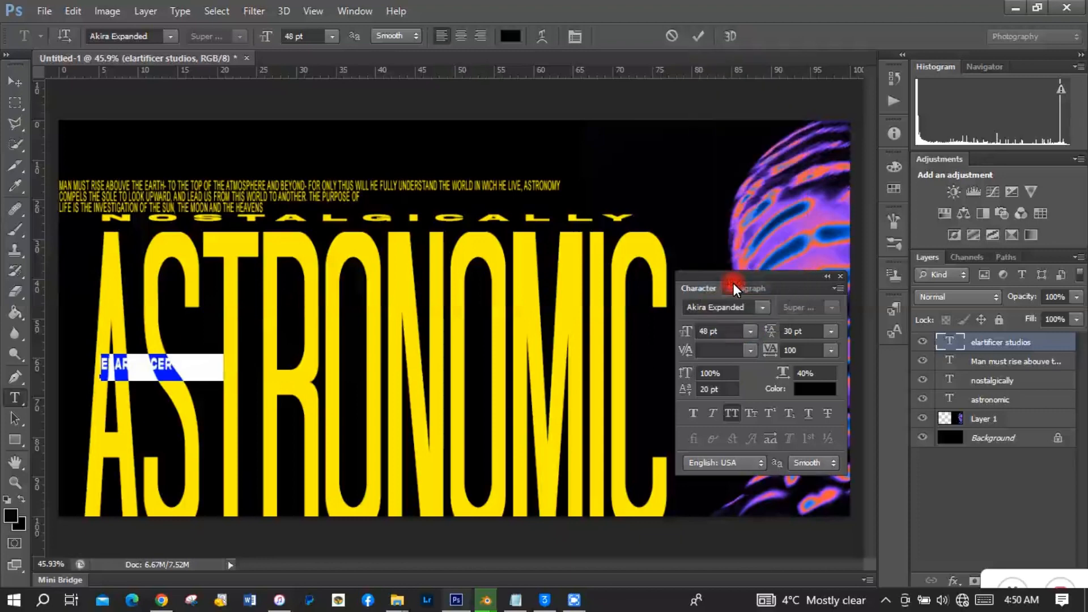
- Rotate ELARTIFICER STUDIOS to -93.04° and place it along the right leg of the letter A
{"action": "left_click", "coordinate": [14, 81]}
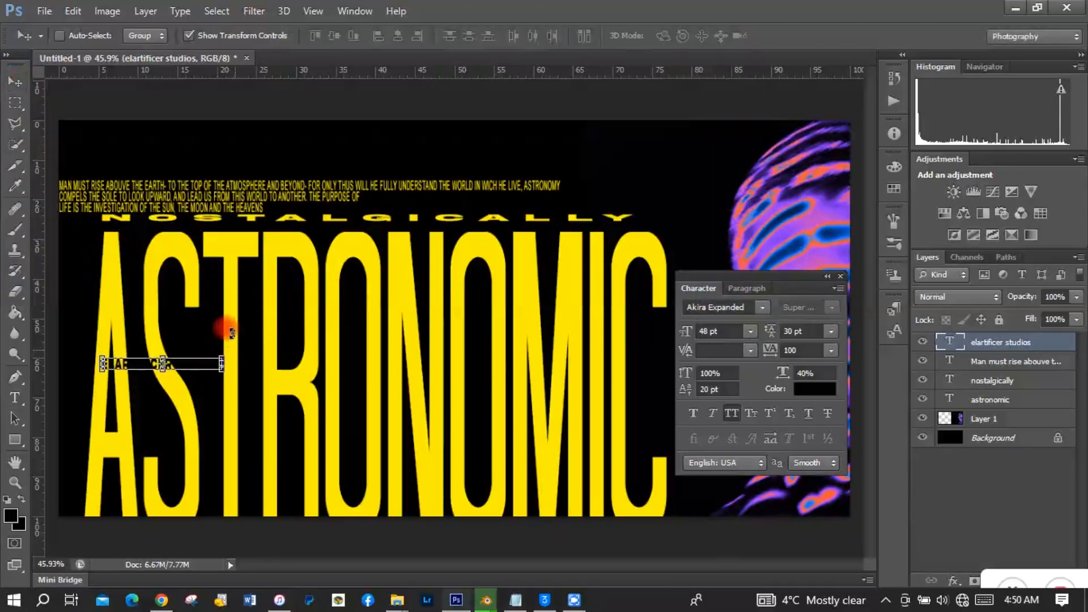
{"action": "left_click_drag", "start_coordinate": [232, 332], "coordinate": [138, 269]}
{"action": "left_click_drag", "start_coordinate": [159, 395], "coordinate": [129, 404]}
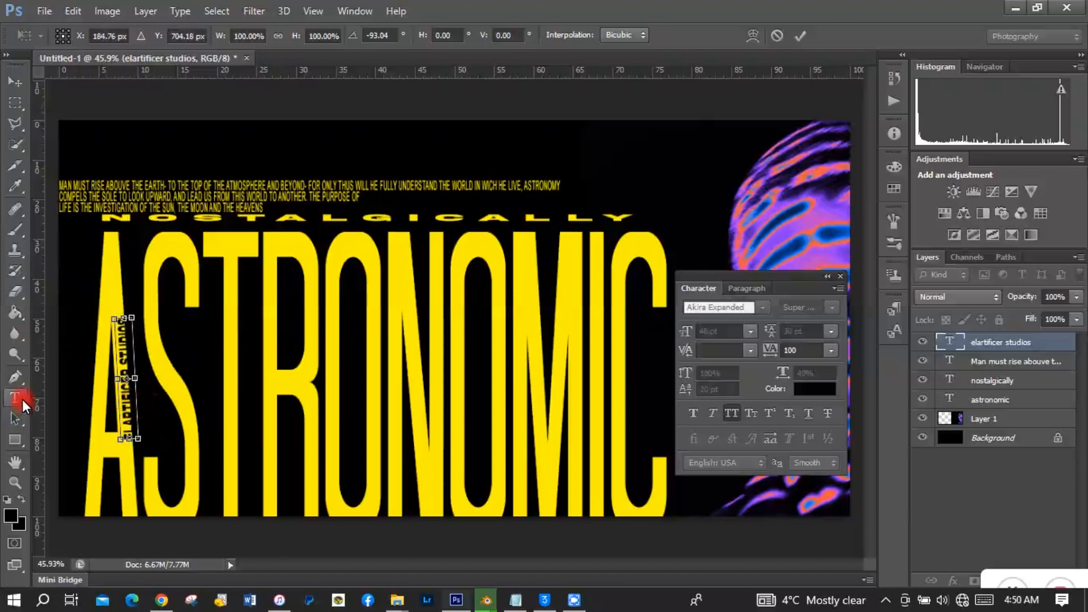
{"action": "left_click", "coordinate": [105, 389]}
{"action": "left_click", "coordinate": [499, 238]}
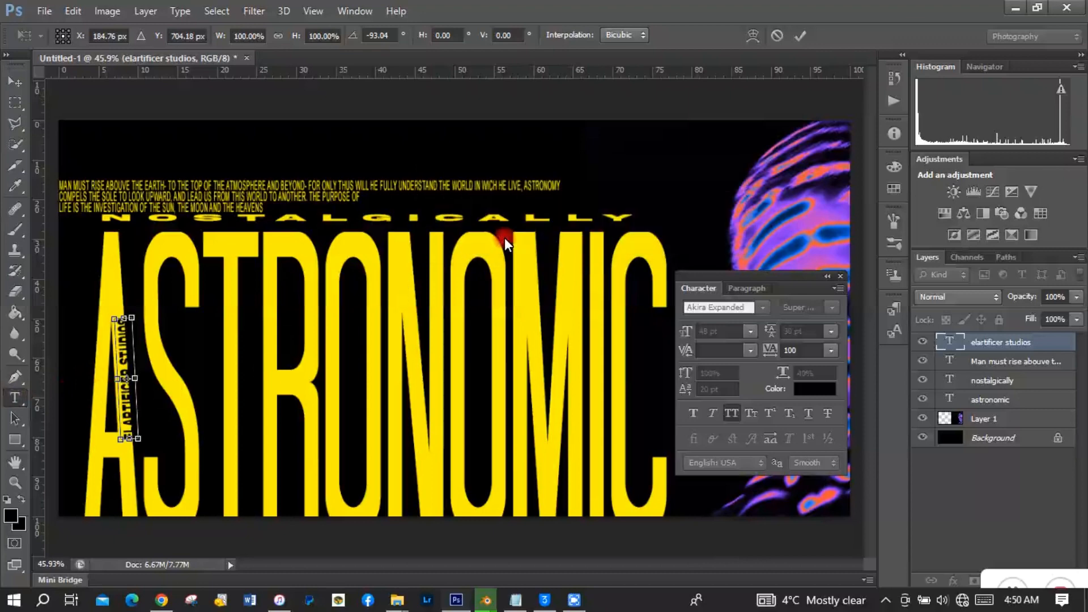
- Stretch ELARTIFICER STUDIOS along the A's full right leg, at 76.76% width and 219.25% height, and rotate it to -2.80°
{"action": "left_click_drag", "start_coordinate": [123, 317], "coordinate": [115, 254]}
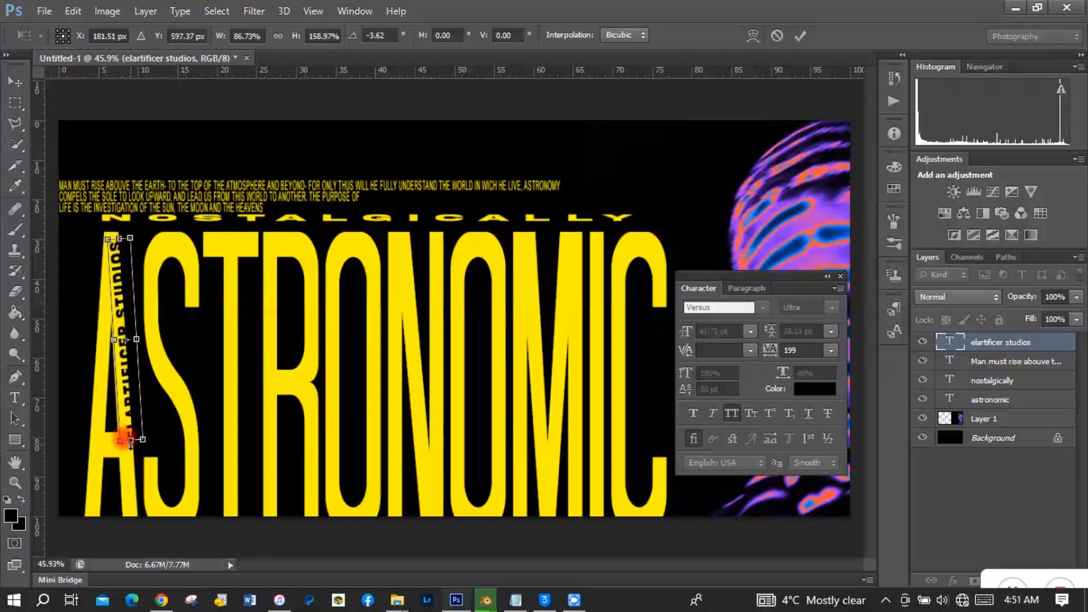
{"action": "left_click_drag", "start_coordinate": [130, 441], "coordinate": [144, 522]}
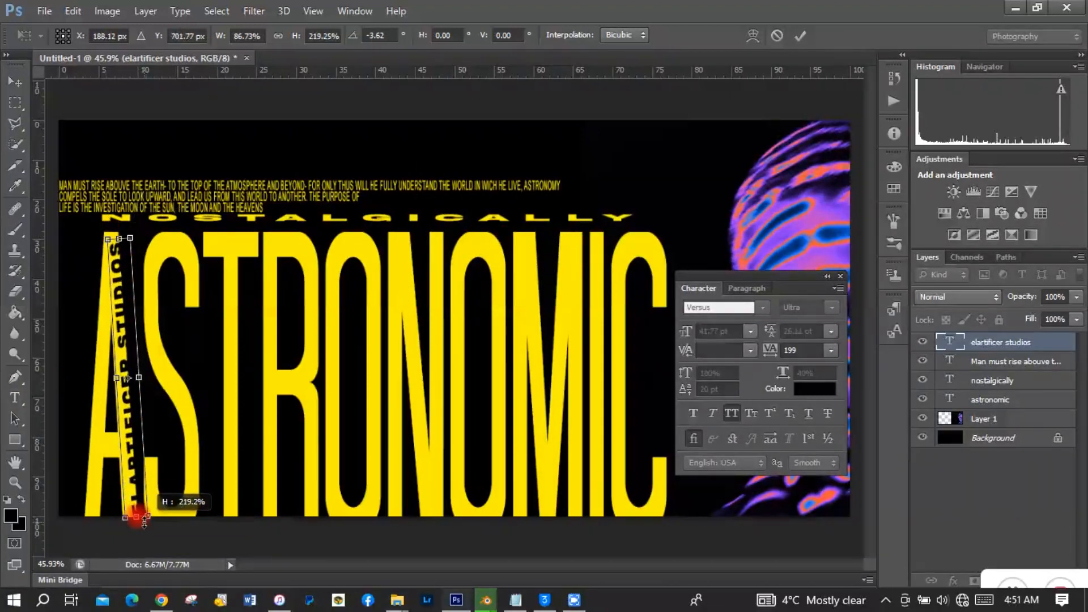
{"action": "left_click_drag", "start_coordinate": [141, 378], "coordinate": [137, 377]}
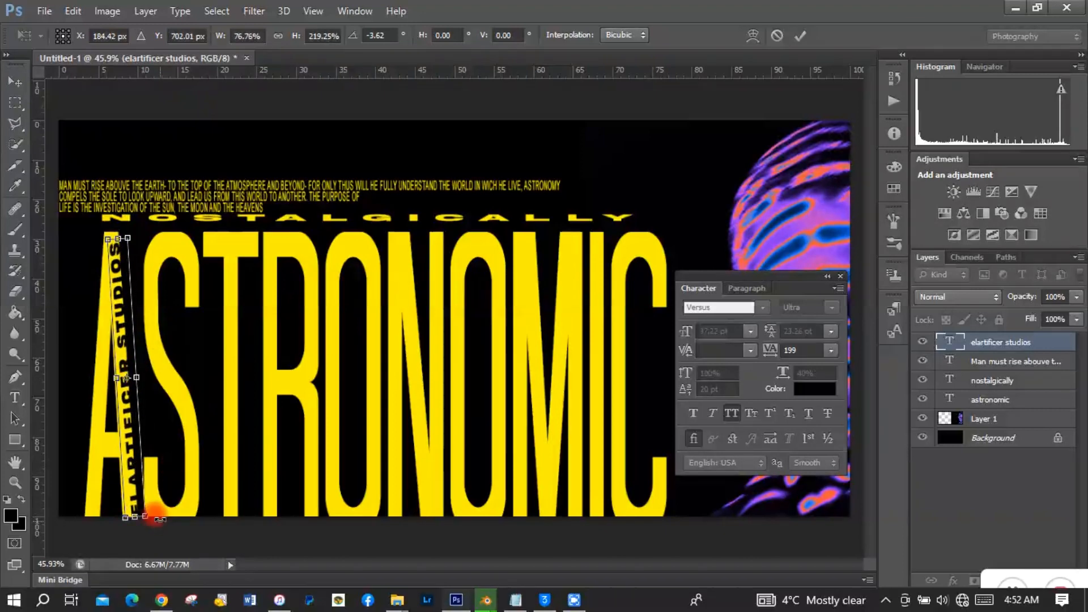
{"action": "left_click_drag", "start_coordinate": [158, 519], "coordinate": [155, 511]}
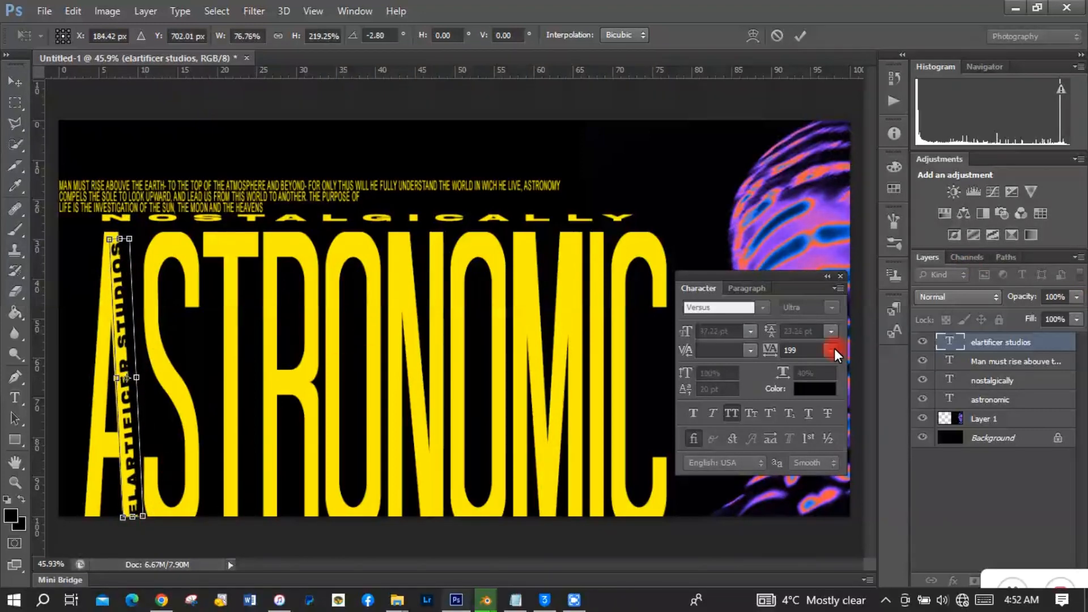
{"action": "left_click", "coordinate": [15, 397]}
{"action": "left_click", "coordinate": [513, 242]}
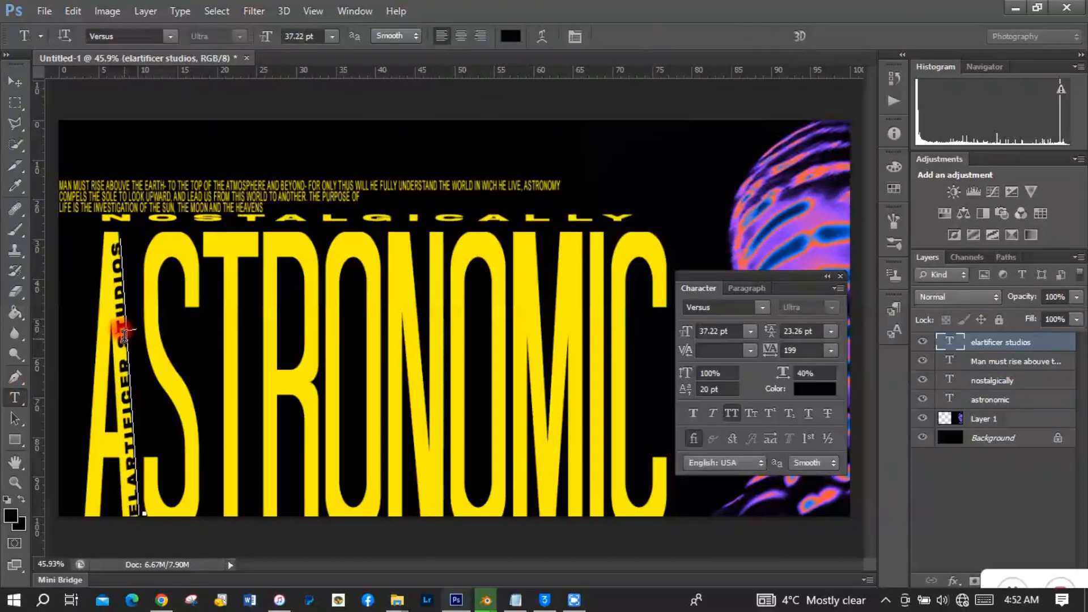
- Set the tracking of the whole ELARTIFICER STUDIOS text to 128
{"action": "left_click", "coordinate": [125, 331]}
{"action": "key", "text": "ctrl+a"}
{"action": "left_click", "coordinate": [831, 351]}
{"action": "left_click", "coordinate": [818, 324]}
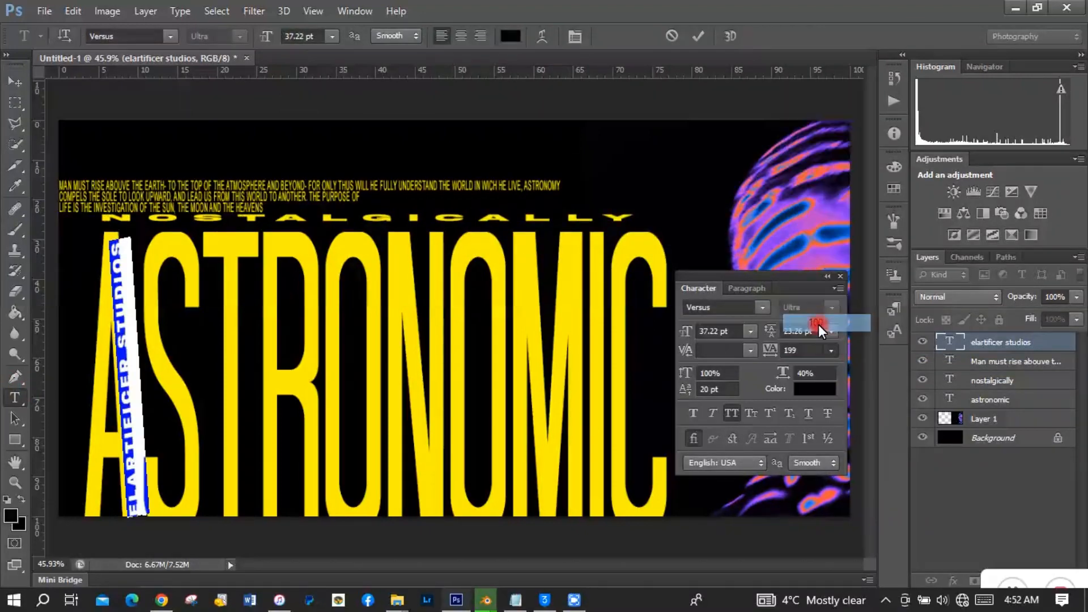
{"action": "left_click", "coordinate": [831, 351]}
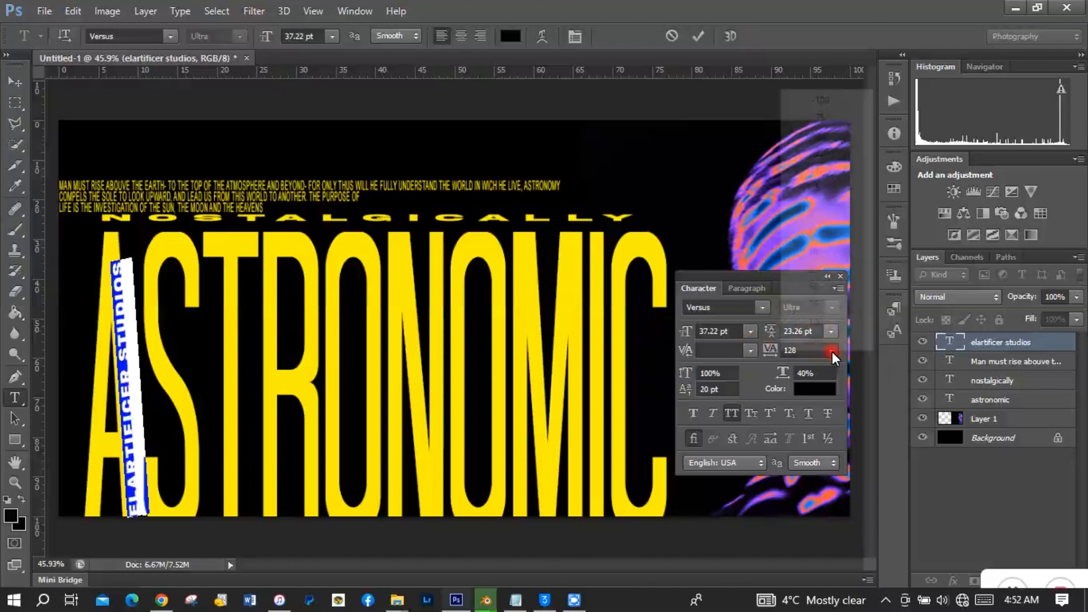
{"action": "left_click", "coordinate": [818, 323]}
{"action": "double_click", "coordinate": [808, 348]}
{"action": "type", "text": "100"}
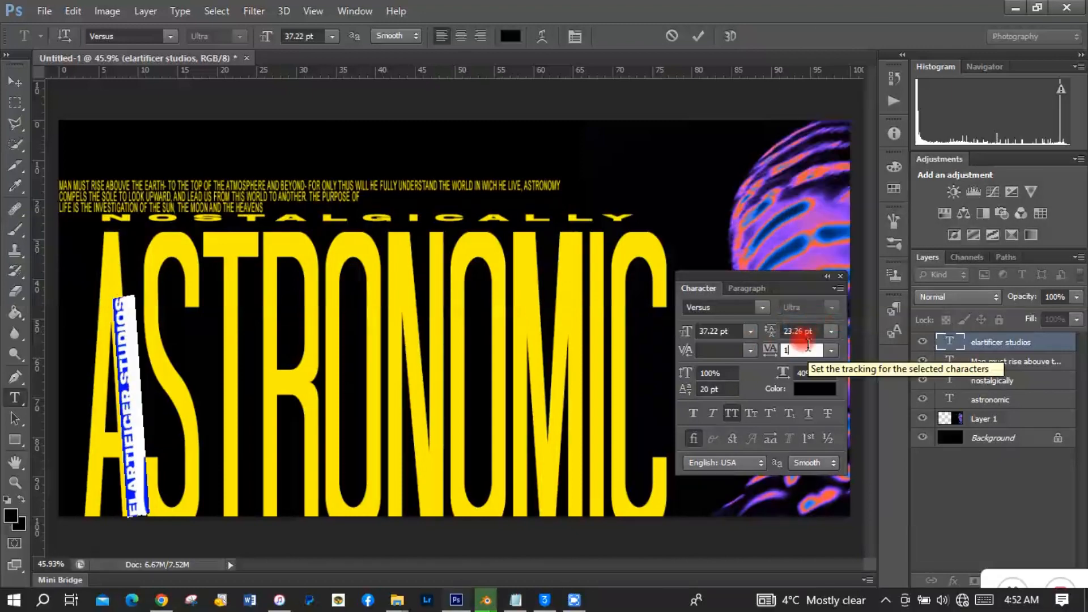
- Stretch ELARTIFICER STUDIOS upward to 107.71% height so it reaches the tip of the letter A
{"action": "left_click", "coordinate": [15, 85]}
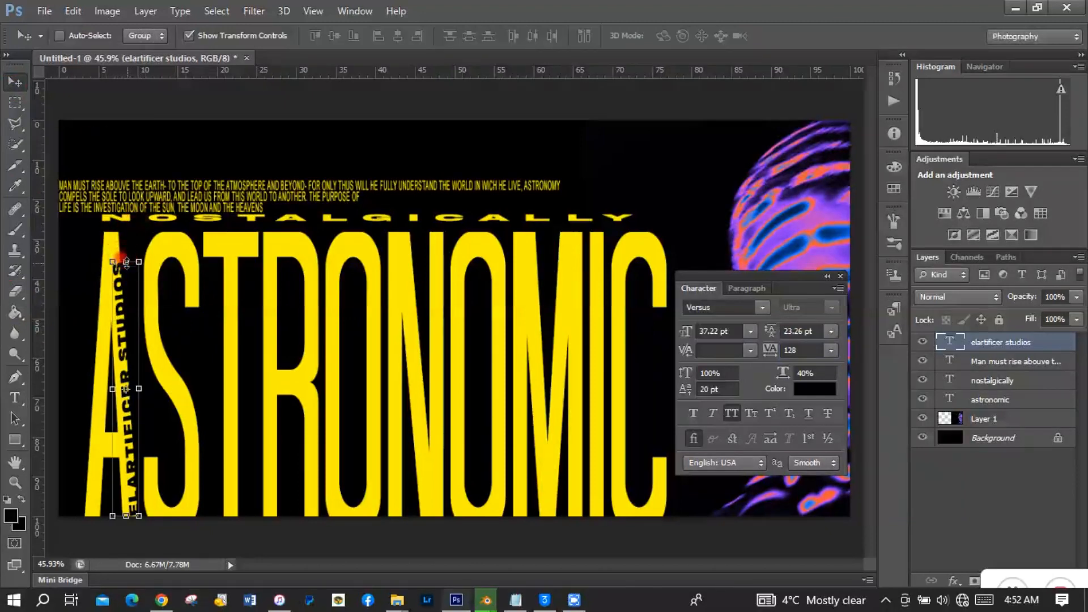
{"action": "left_click_drag", "start_coordinate": [126, 262], "coordinate": [127, 239]}
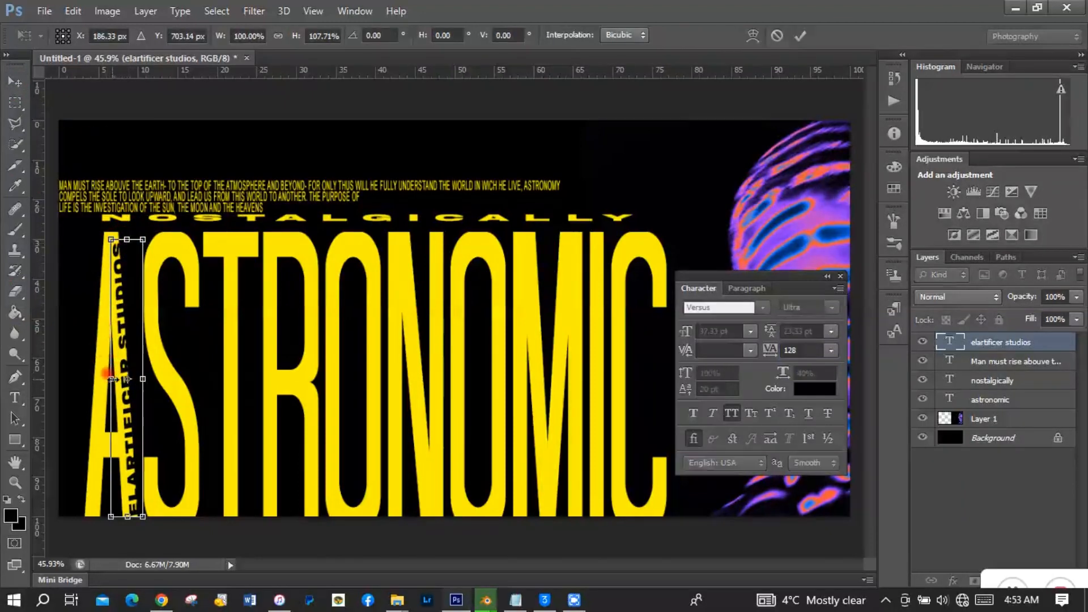
{"action": "left_click_drag", "start_coordinate": [111, 379], "coordinate": [112, 379]}
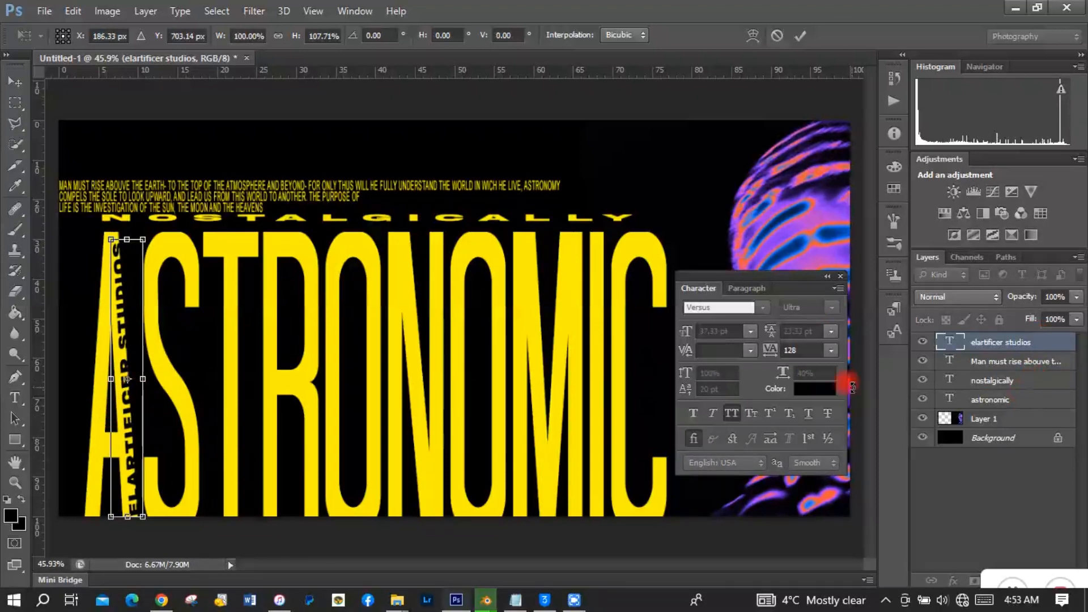
{"action": "key", "text": "Return"}
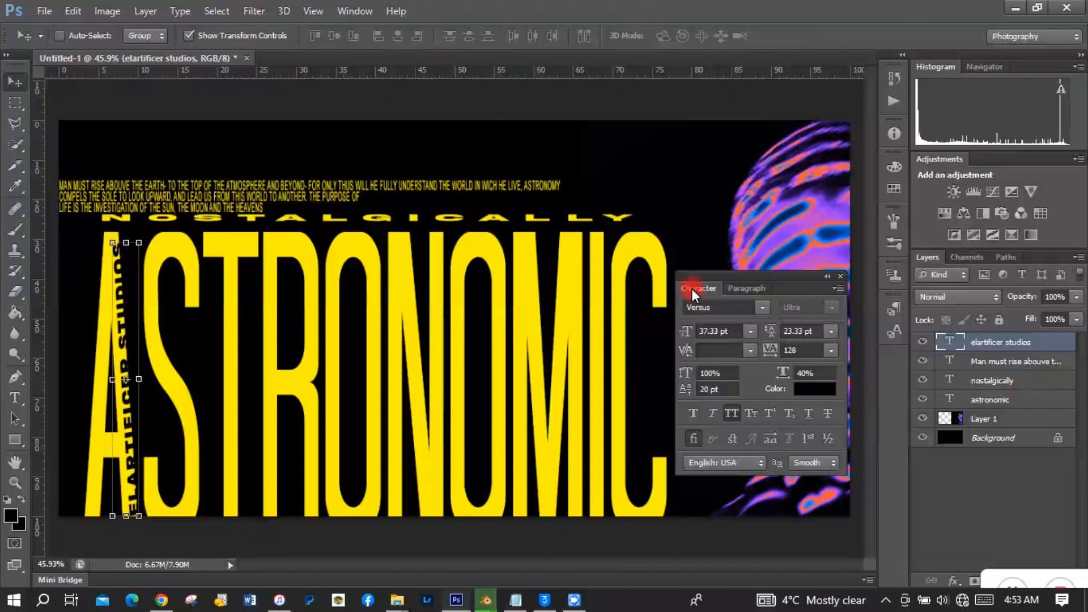
- Group the four text layers from elartificer studios down to astronomic, and name the group Text
{"action": "left_click", "coordinate": [16, 104]}
{"action": "left_click", "coordinate": [1006, 403], "text": "shift"}
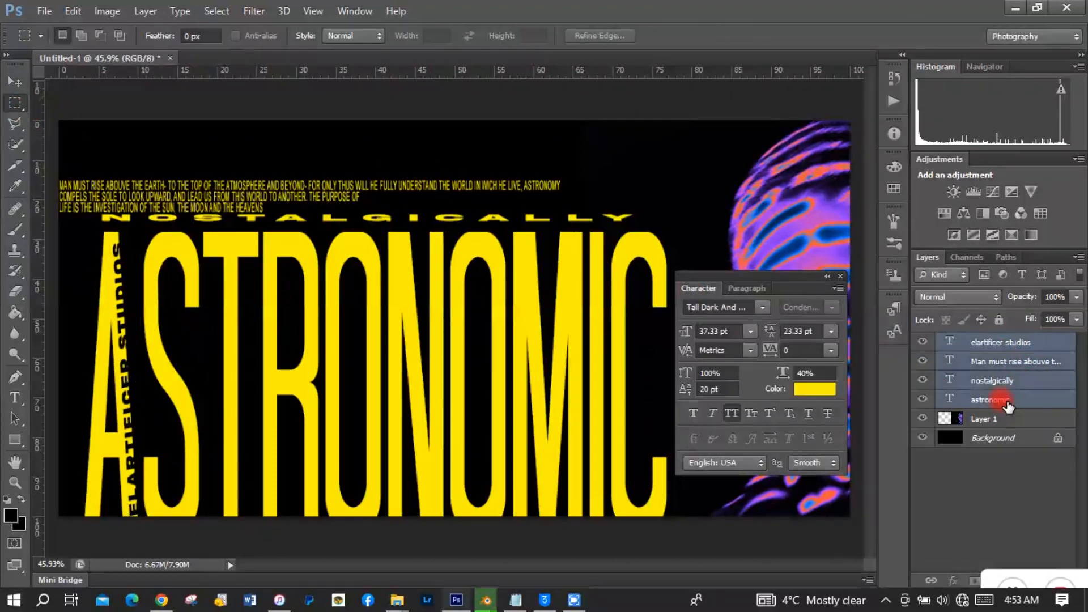
{"action": "key", "text": "ctrl+g"}
{"action": "double_click", "coordinate": [986, 342]}
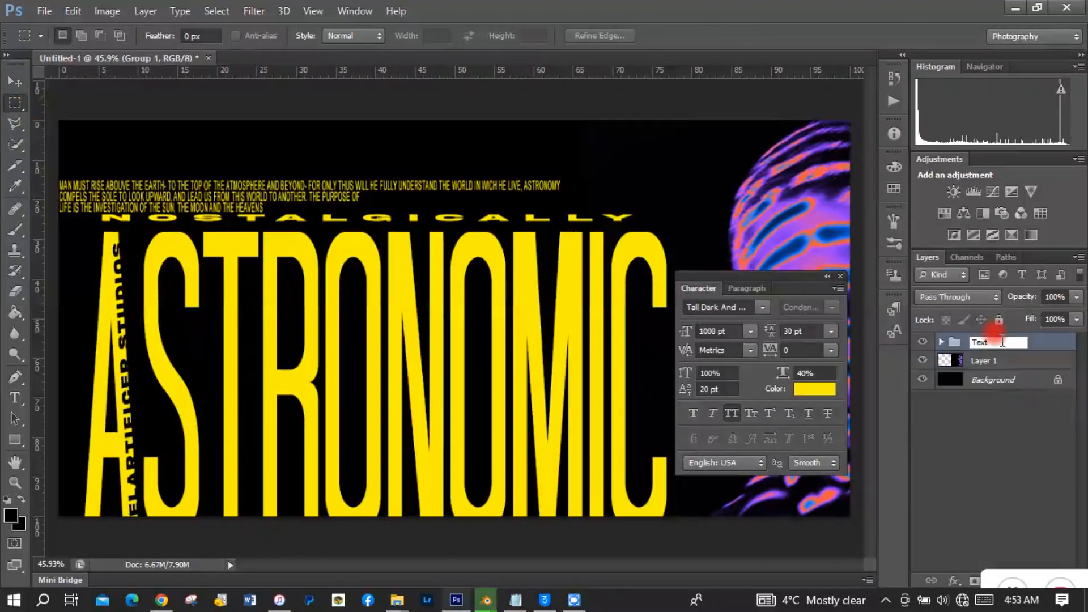
{"action": "type", "text": "Text"}
{"action": "key", "text": "Return"}
- Draw a yellow rectangle about 192 by 788 px over the letter A, and shift it sideways until half lies outside the canvas
{"action": "left_click", "coordinate": [15, 440]}
{"action": "left_click_drag", "start_coordinate": [59, 233], "coordinate": [129, 518]}
{"action": "left_click", "coordinate": [349, 199]}
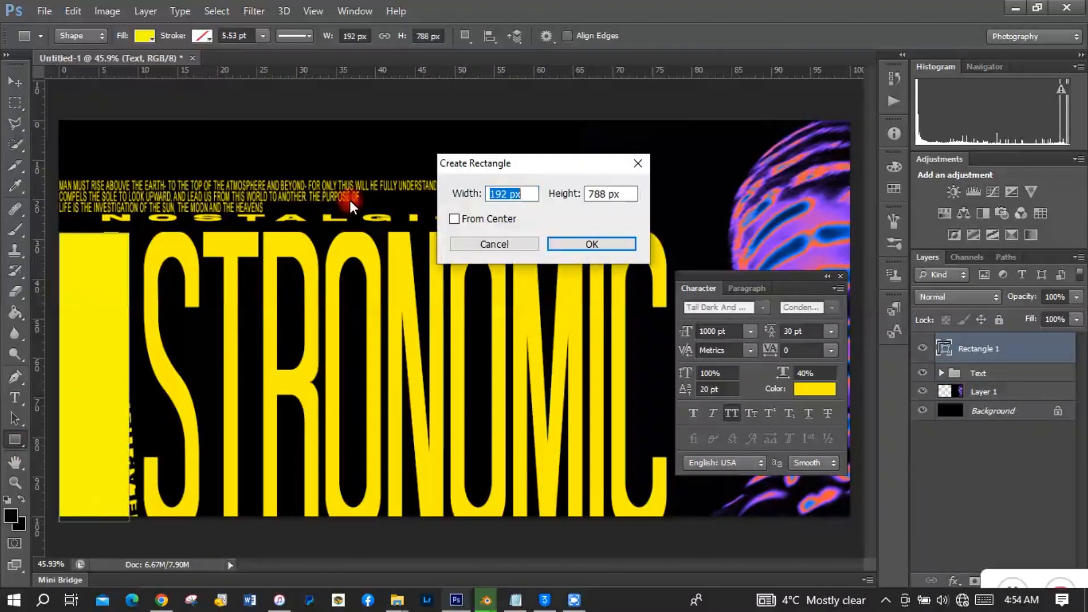
{"action": "left_click", "coordinate": [636, 163]}
{"action": "left_click", "coordinate": [15, 85]}
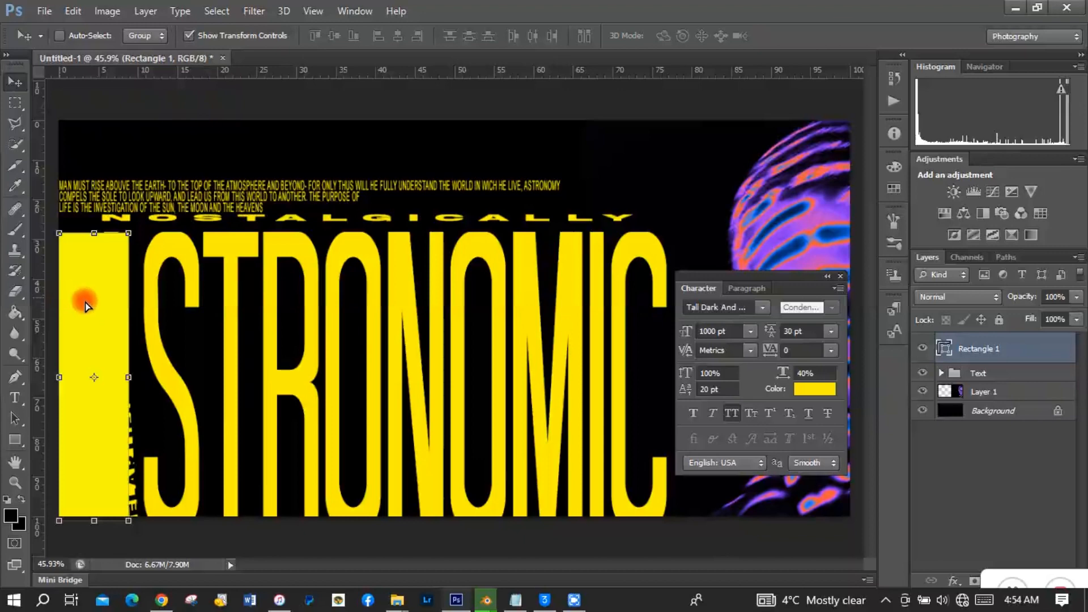
{"action": "left_click_drag", "start_coordinate": [85, 306], "coordinate": [73, 348]}
- Convert the yellow rectangle layer to a Smart Object
{"action": "right_click", "coordinate": [73, 348]}
{"action": "right_click", "coordinate": [1026, 351]}
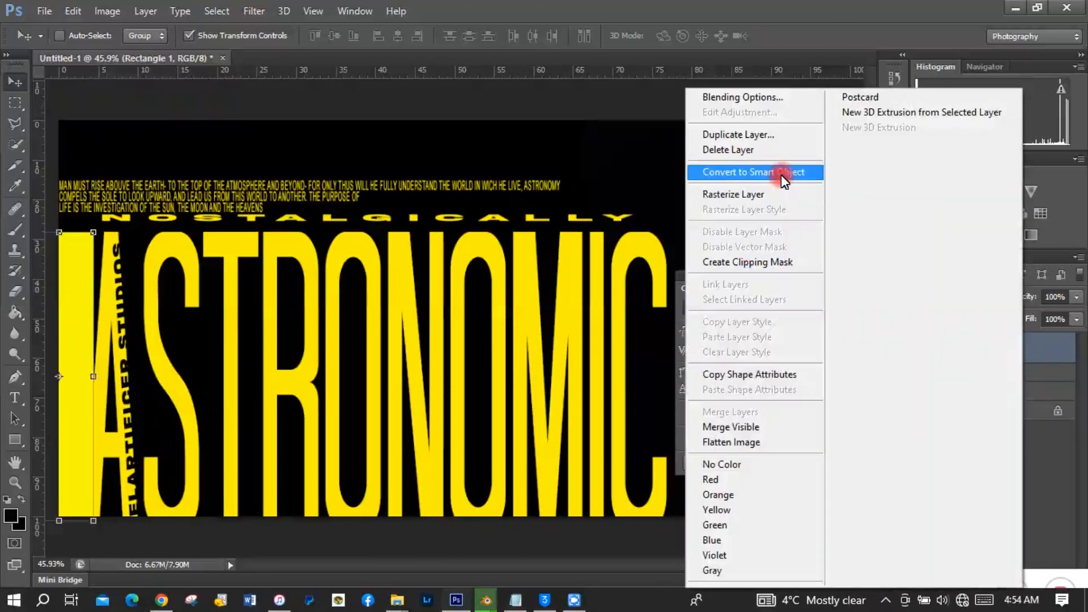
{"action": "left_click", "coordinate": [779, 172]}
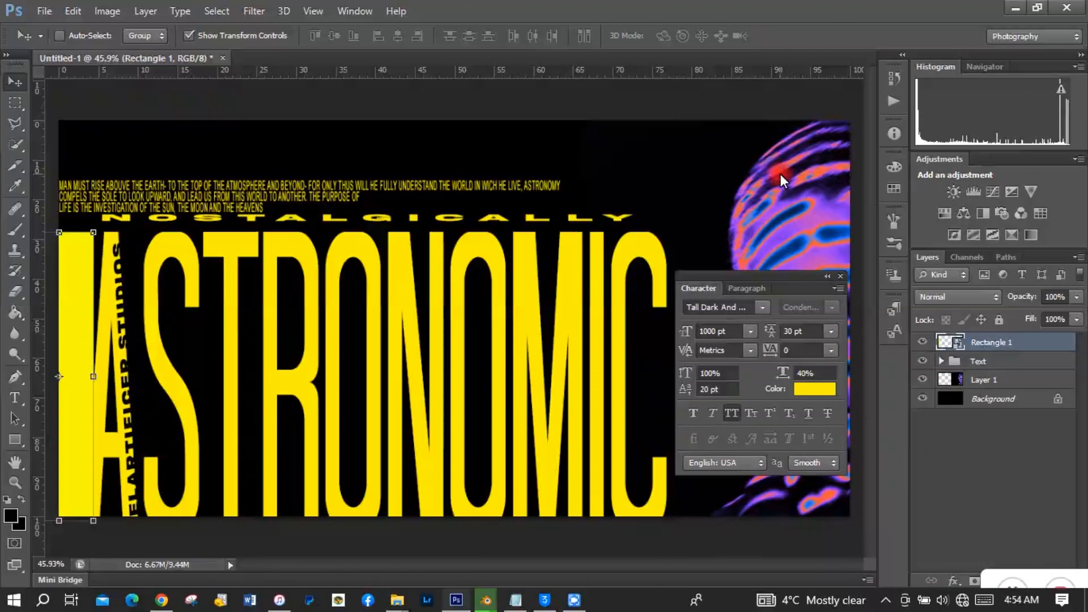
- Distort the rectangle so its upper inner corner reaches the tip of the A and its base extends below the canvas, at 126.16% width and 103.97% height
{"action": "key", "text": "ctrl+t"}
{"action": "right_click", "coordinate": [85, 303]}
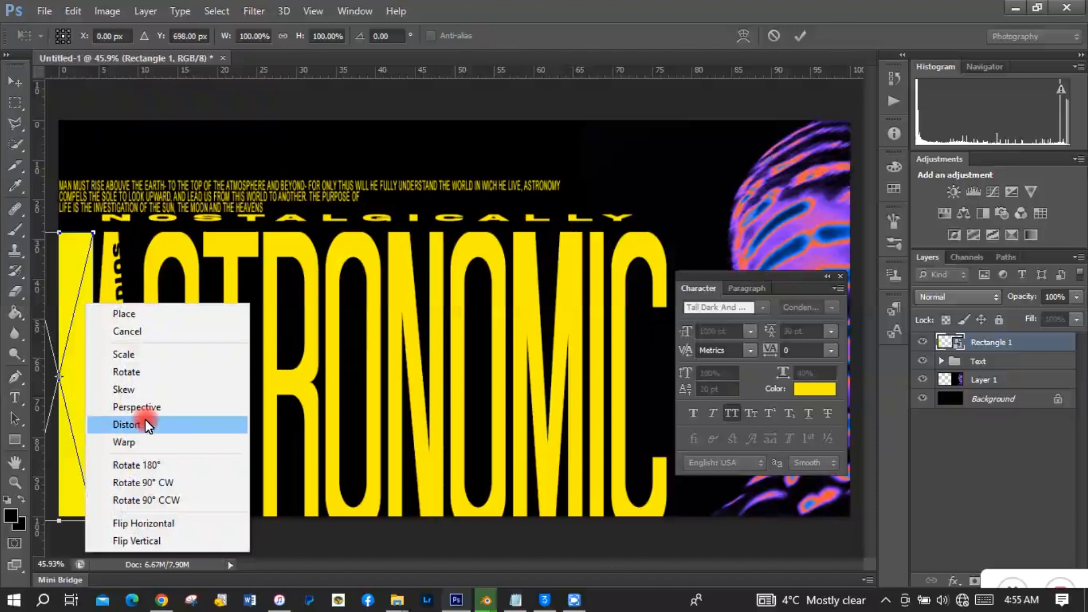
{"action": "left_click", "coordinate": [145, 423]}
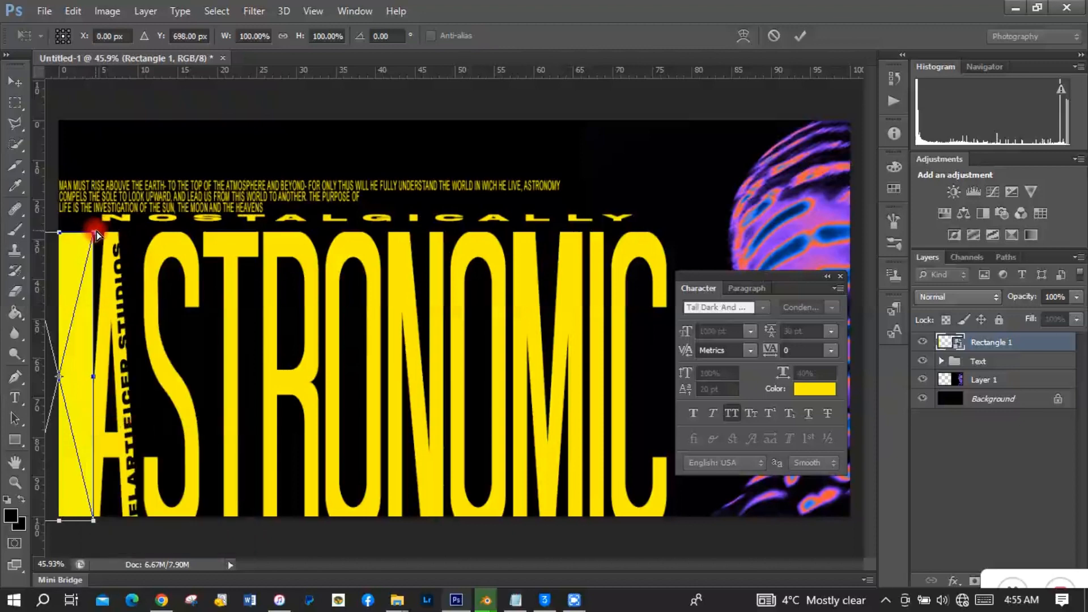
{"action": "left_click_drag", "start_coordinate": [96, 231], "coordinate": [111, 232]}
{"action": "left_click_drag", "start_coordinate": [59, 521], "coordinate": [59, 528]}
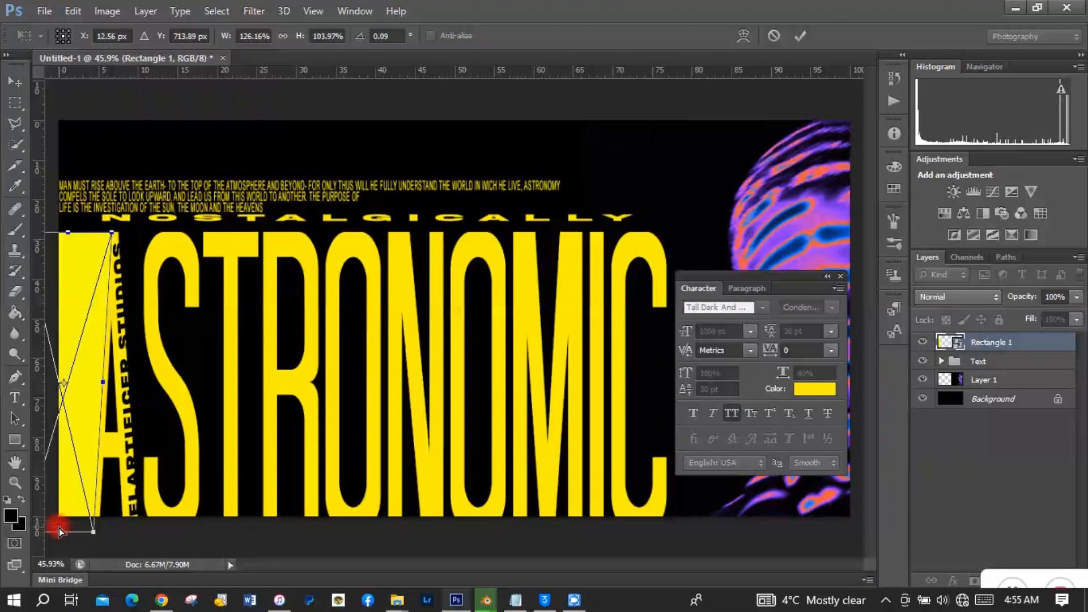
{"action": "key", "text": "Return"}
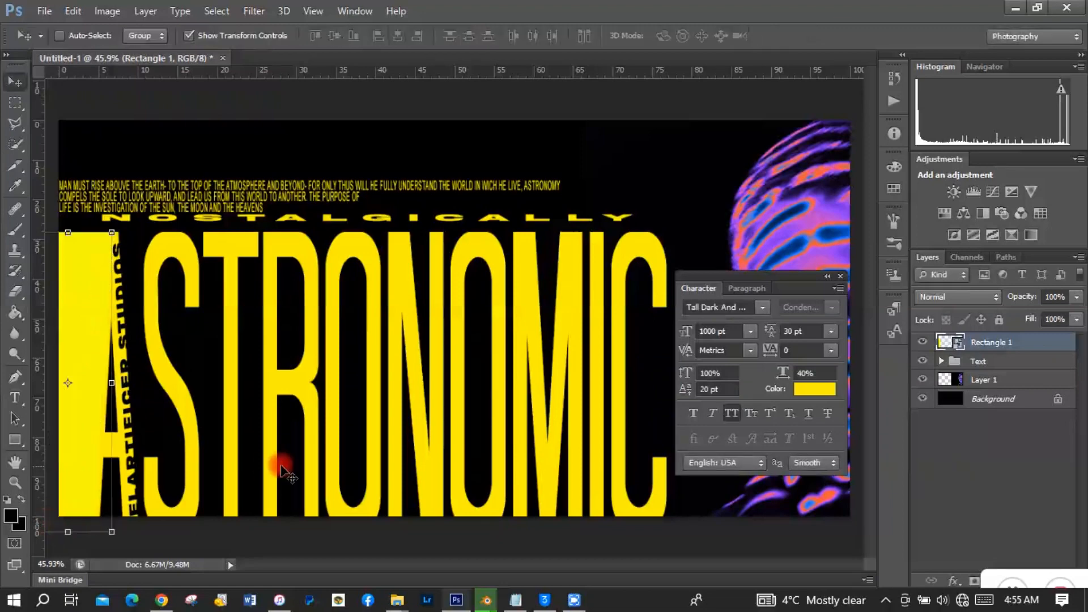
- Duplicate the yellow rectangle and flatten the copy into a thin strip in front of NOSTALGICALLY at the canvas edge
{"action": "key", "text": "ctrl+j"}
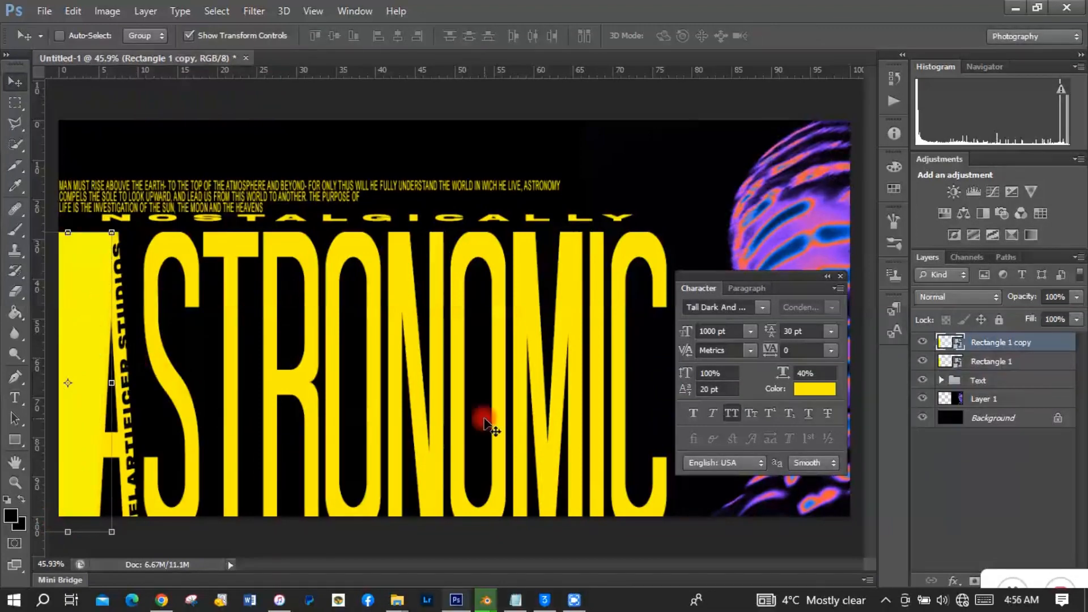
{"action": "key", "text": "ctrl+t"}
{"action": "left_click_drag", "start_coordinate": [90, 532], "coordinate": [89, 220]}
{"action": "key", "text": "Return"}
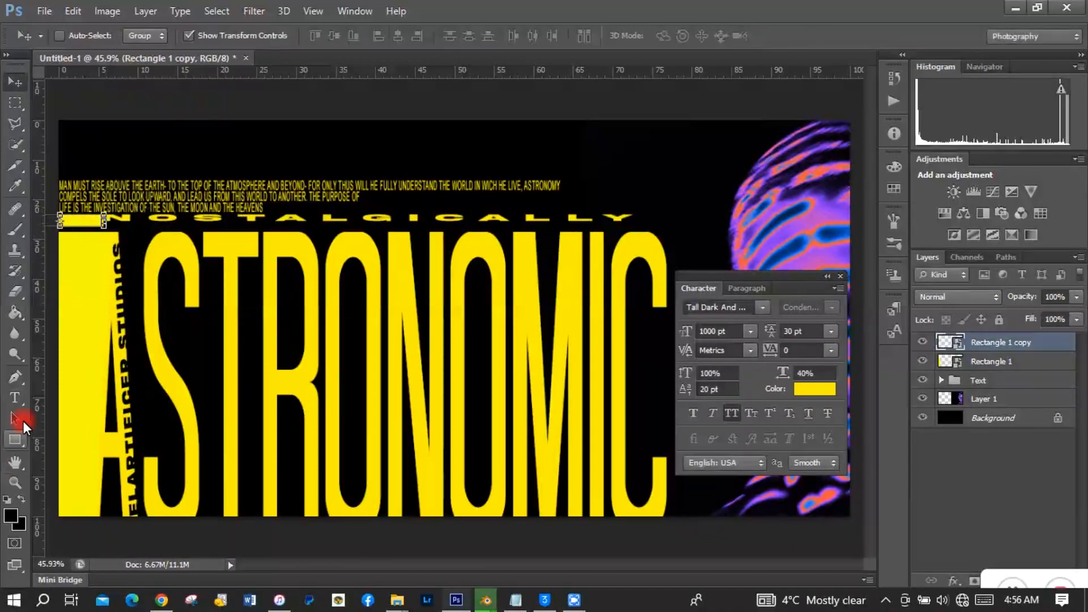
- Reduce the strip's height to 2.33% so it matches the letter height of NOSTALGICALLY
{"action": "key", "text": "z"}
{"action": "left_click", "coordinate": [72, 224]}
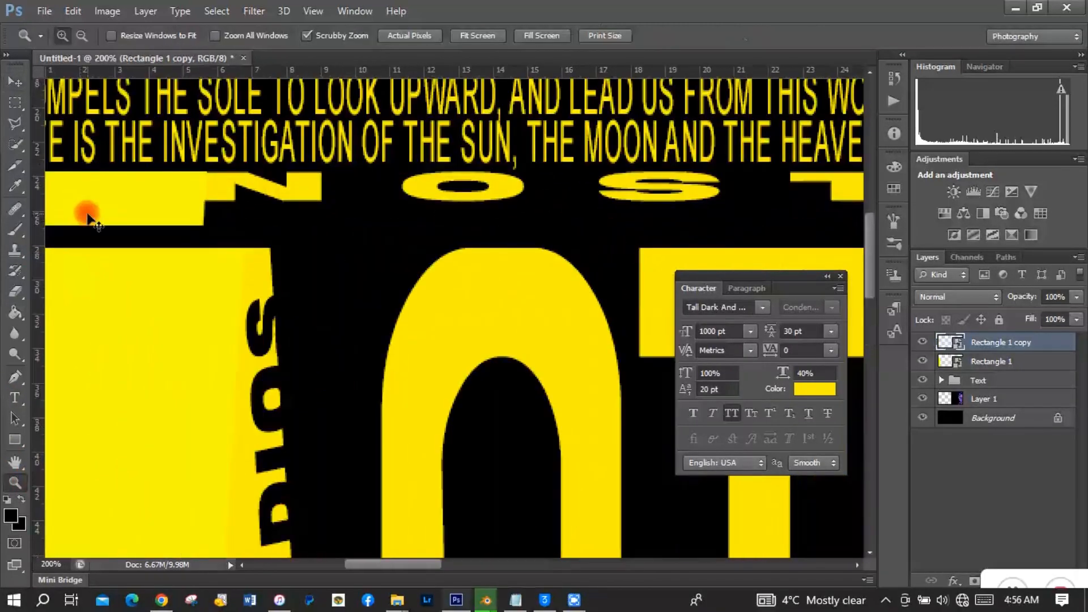
{"action": "key", "text": "ctrl+t"}
{"action": "left_click_drag", "start_coordinate": [370, 564], "coordinate": [345, 566]}
{"action": "left_click_drag", "start_coordinate": [219, 225], "coordinate": [218, 202]}
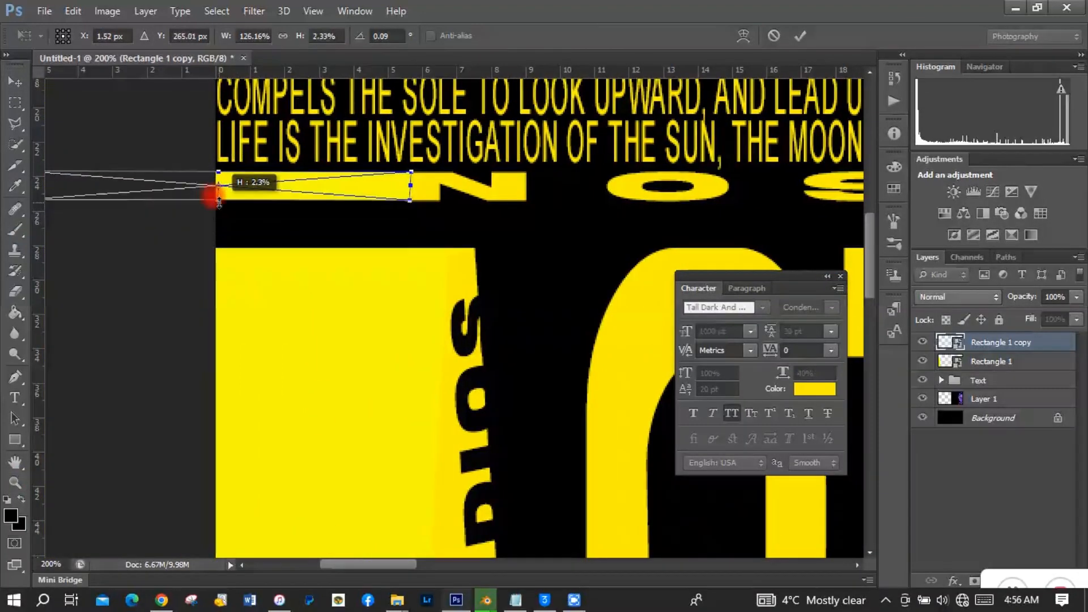
{"action": "key", "text": "Return"}
- Nudge the strip slightly down and trim its lower edge to line up exactly with the N of NOSTALGICALLY
{"action": "key", "text": "z"}
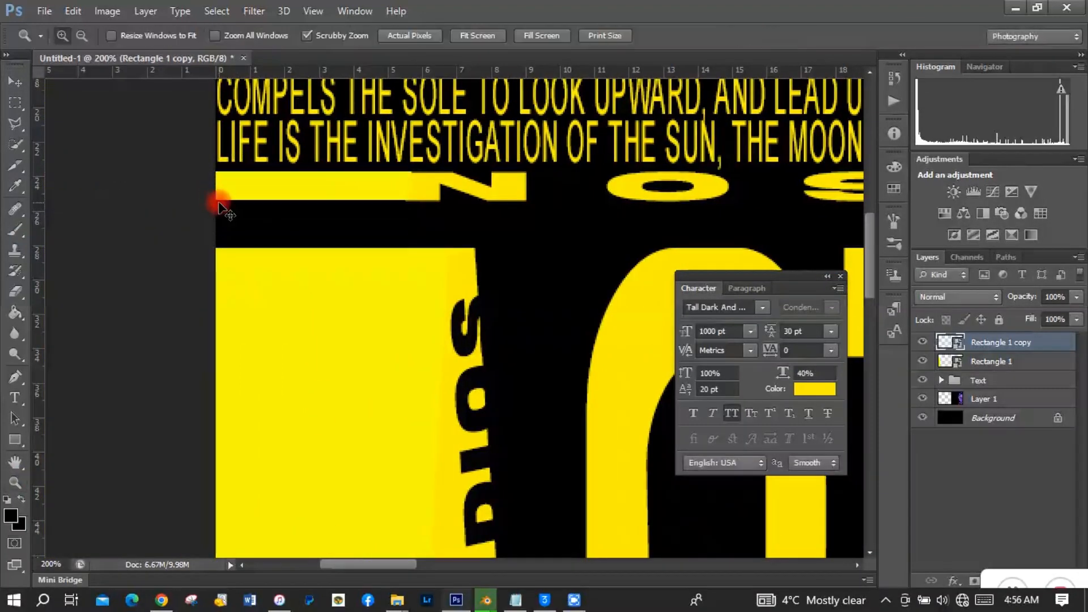
{"action": "key", "text": "ctrl+t"}
{"action": "left_click_drag", "start_coordinate": [300, 186], "coordinate": [299, 188]}
{"action": "key", "text": "Return"}
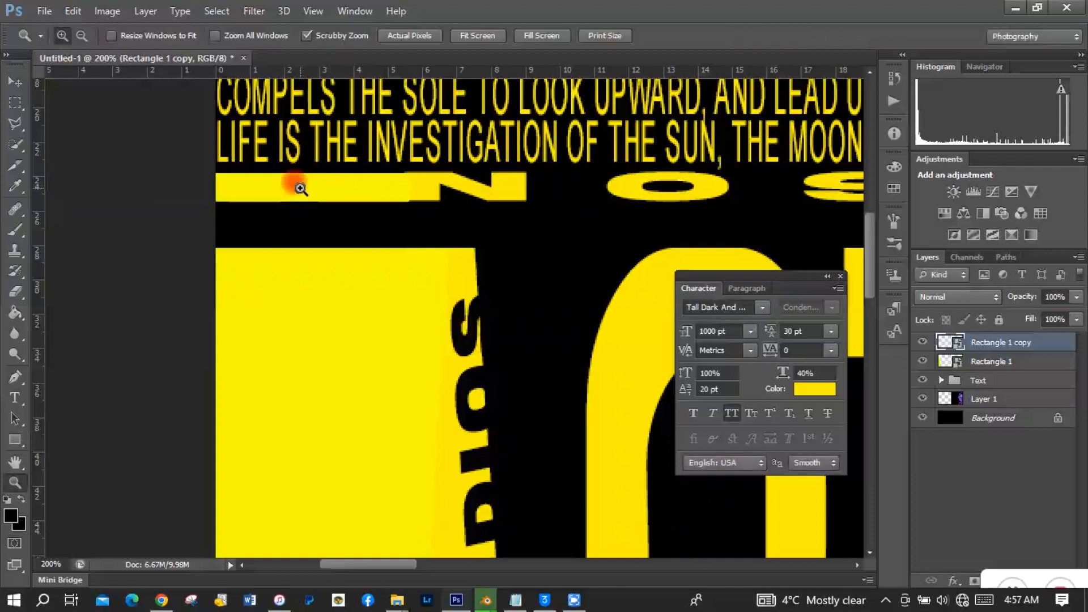
{"action": "key", "text": "ctrl+t"}
{"action": "left_click_drag", "start_coordinate": [220, 204], "coordinate": [220, 202]}
{"action": "key", "text": "Return"}
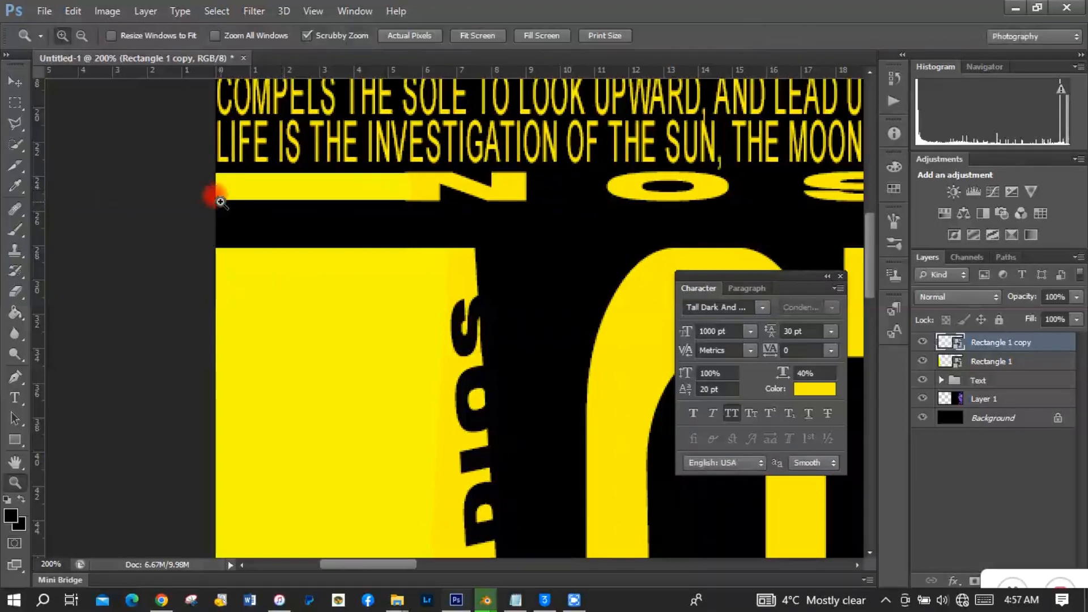
- Group the Rectangle 1 and Rectangle 1 copy layers, and name the group Rectangles
{"action": "right_click", "coordinate": [374, 301]}
{"action": "left_click", "coordinate": [400, 405]}
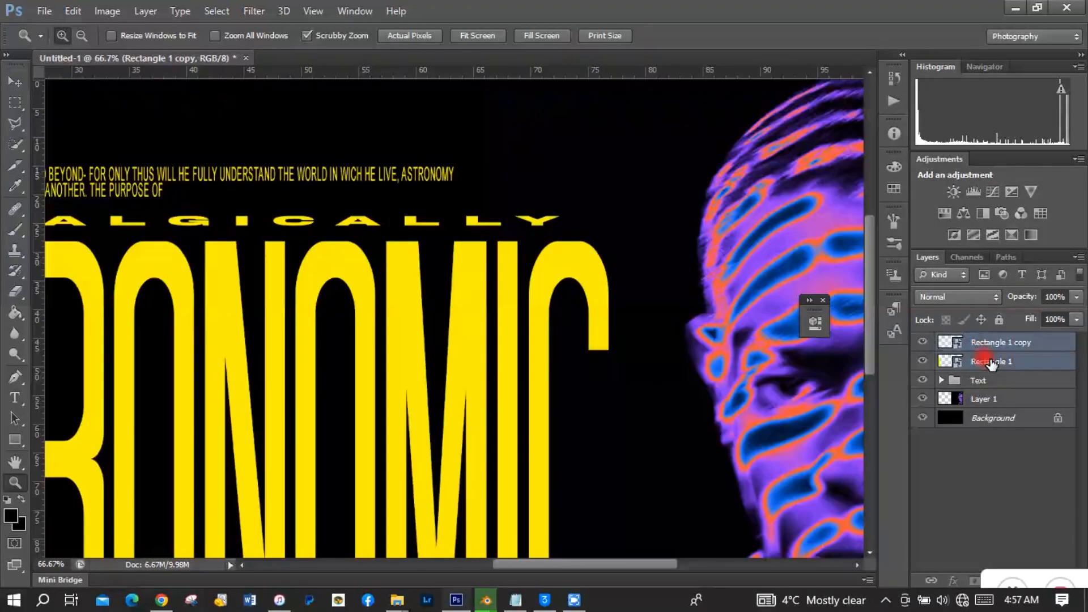
{"action": "left_click", "coordinate": [988, 362], "text": "shift"}
{"action": "right_click", "coordinate": [990, 360]}
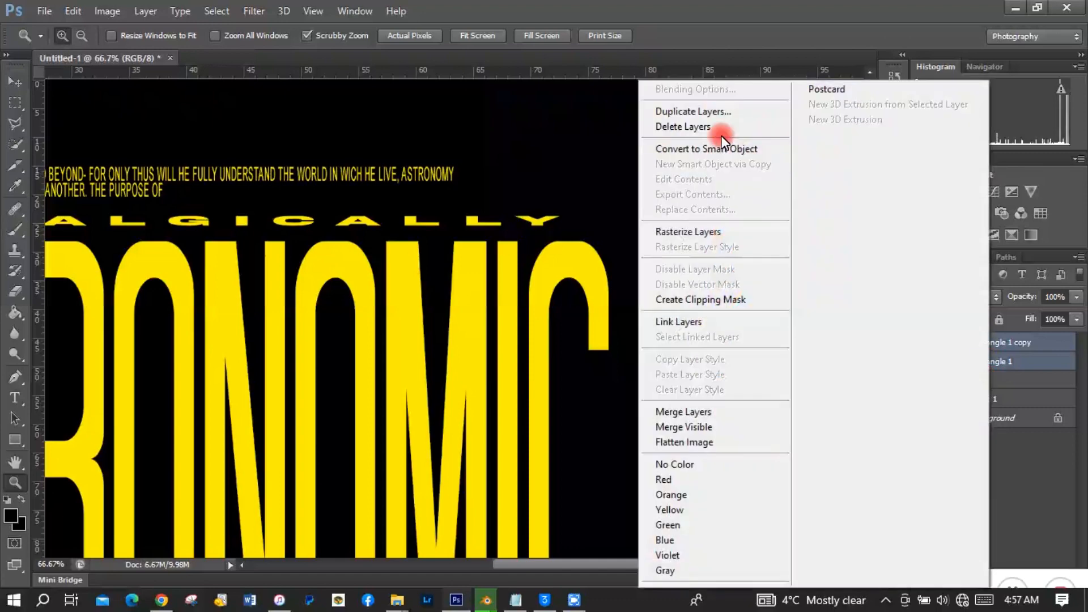
{"action": "left_click", "coordinate": [1083, 452]}
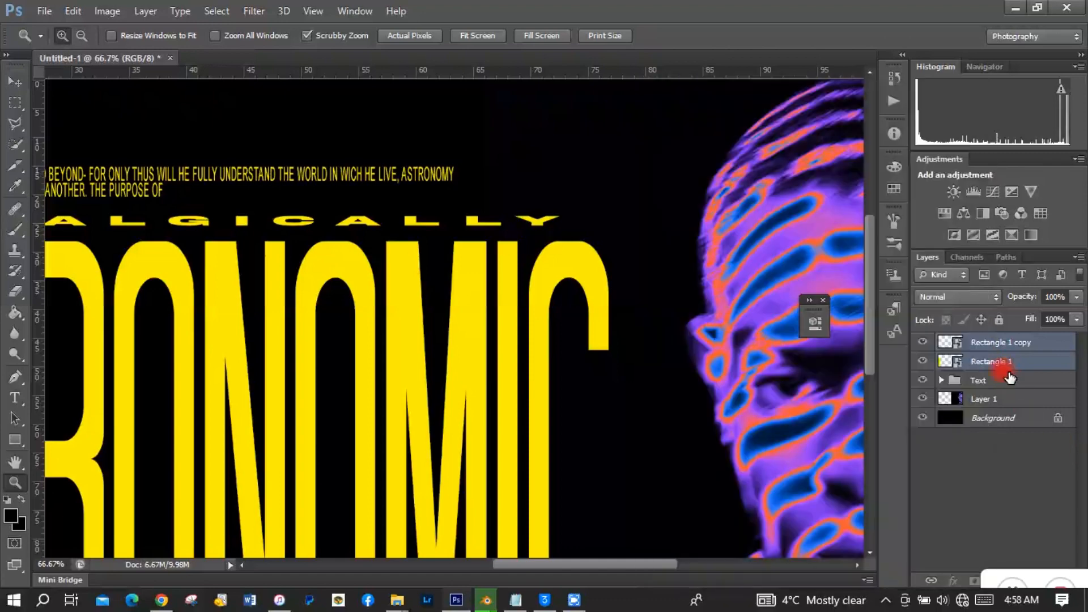
{"action": "key", "text": "ctrl+g"}
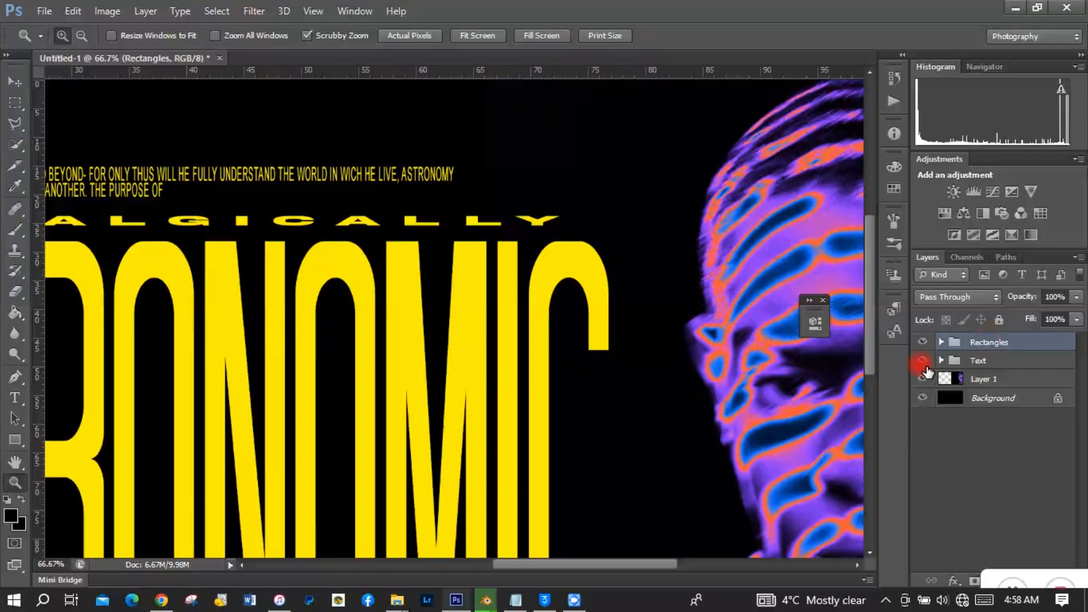
- Open the BARCODE image from the pictures pack folder
{"action": "left_click_drag", "start_coordinate": [617, 566], "coordinate": [494, 564]}
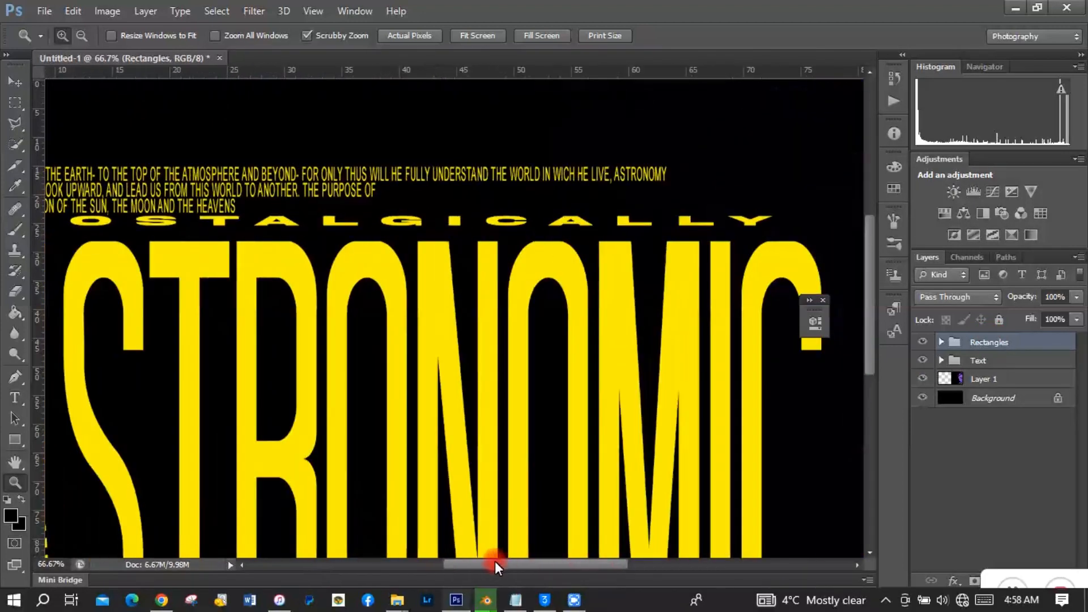
{"action": "right_click", "coordinate": [462, 400]}
{"action": "left_click", "coordinate": [494, 486]}
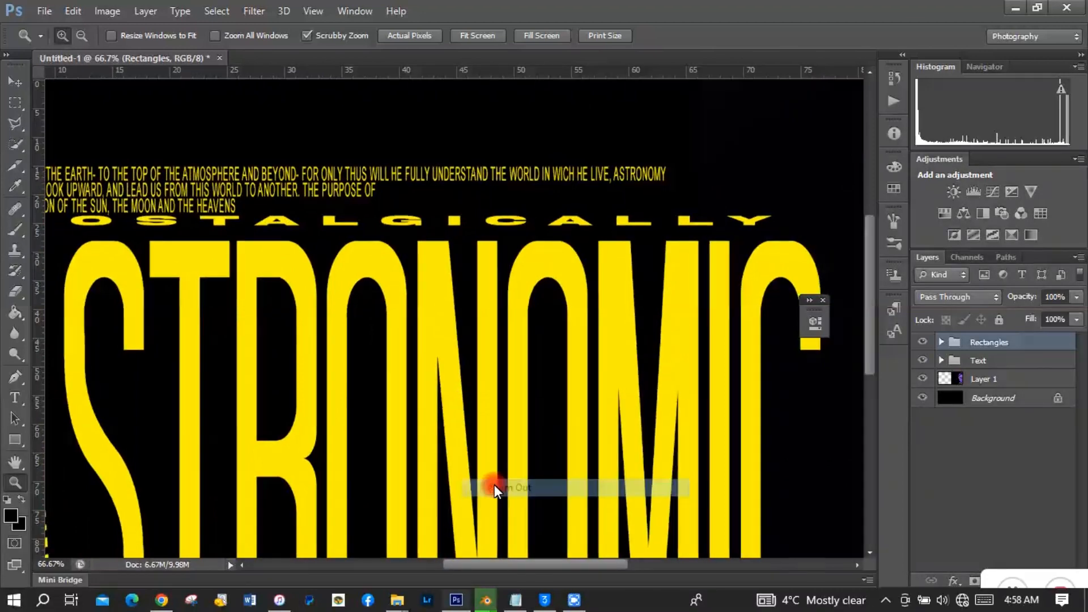
{"action": "key", "text": "ctrl+o"}
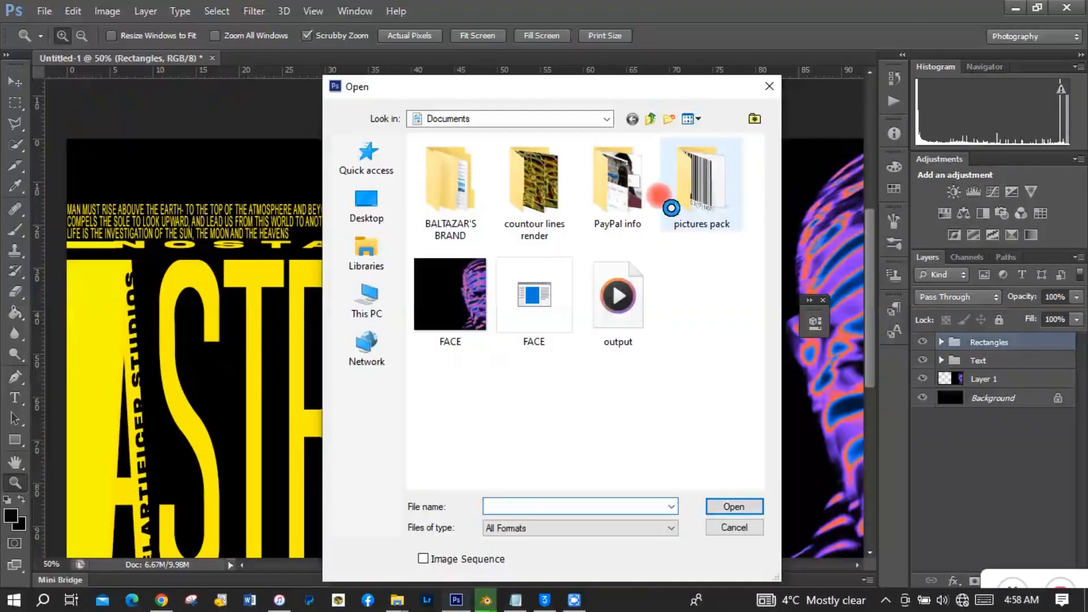
{"action": "double_click", "coordinate": [670, 206]}
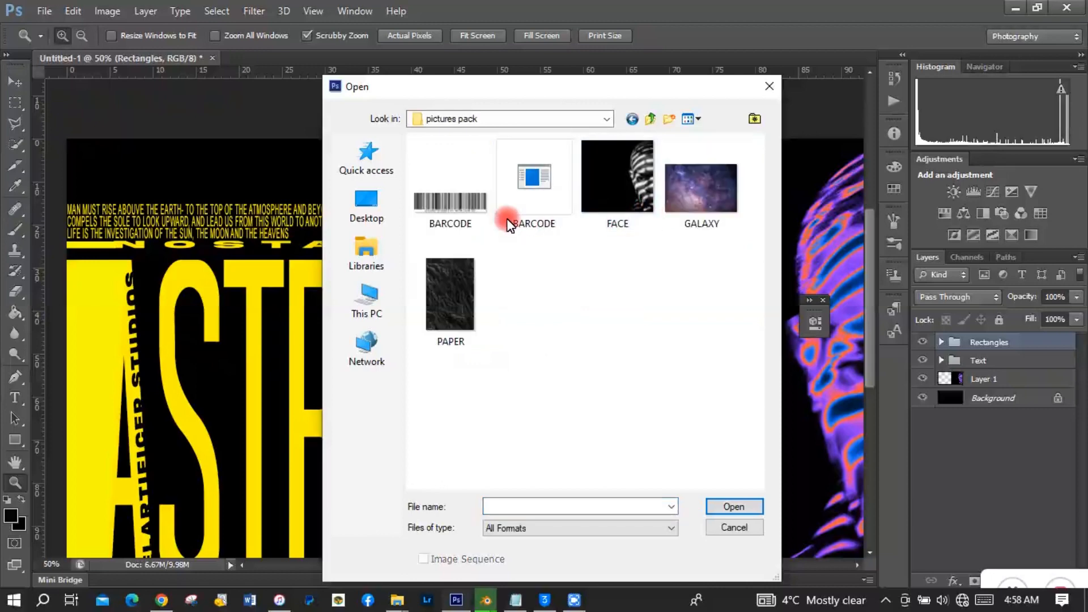
{"action": "left_click", "coordinate": [451, 213]}
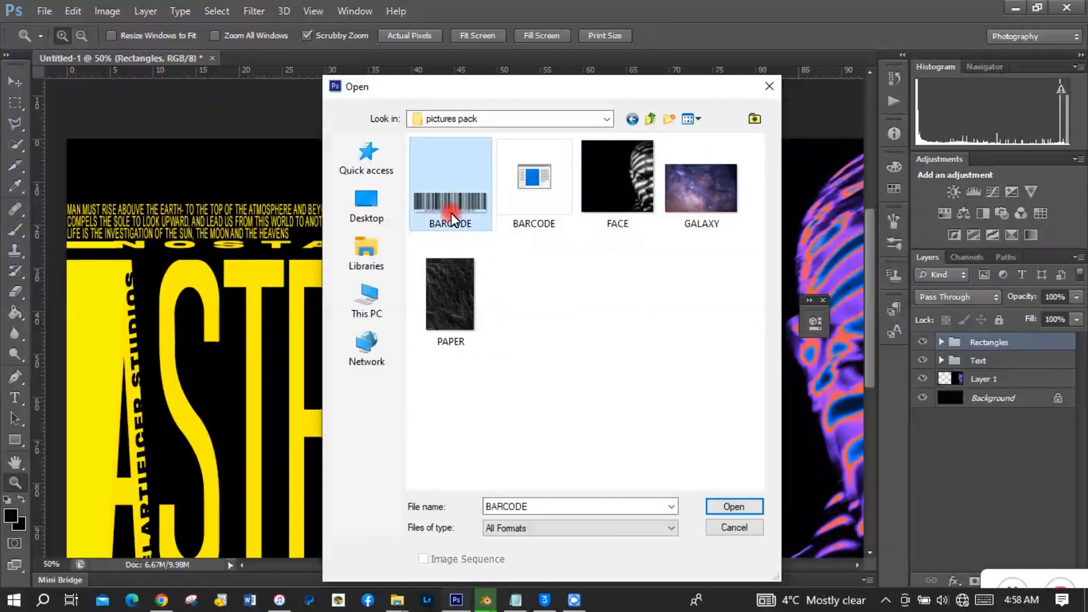
{"action": "left_click", "coordinate": [713, 506]}
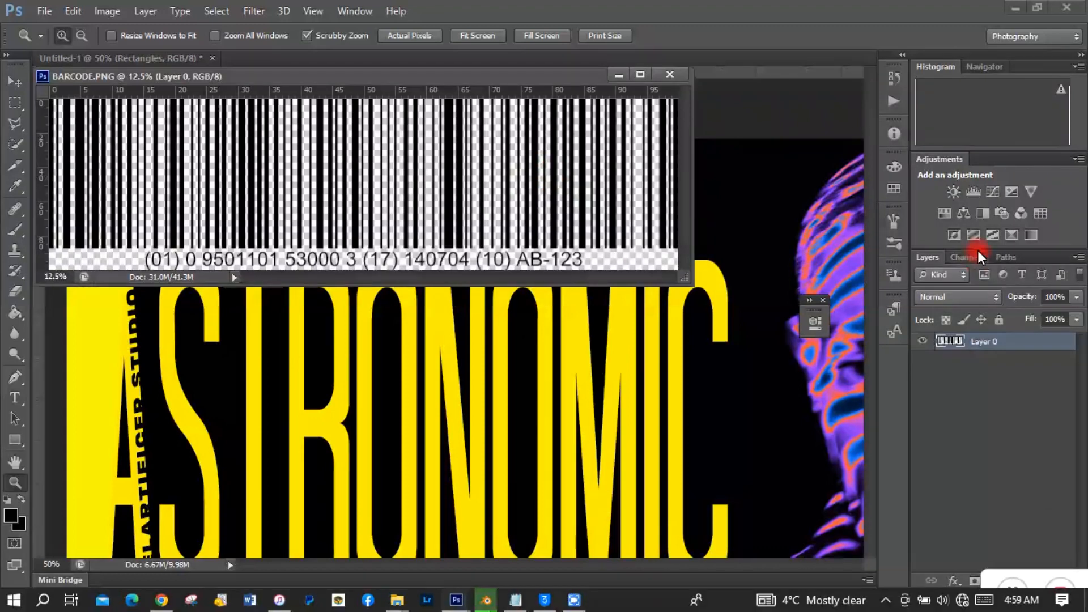
- Add two Gradient Map adjustment layers above the barcode and open the upper one's gradient for editing
{"action": "left_click", "coordinate": [1032, 235]}
{"action": "left_click", "coordinate": [1032, 234]}
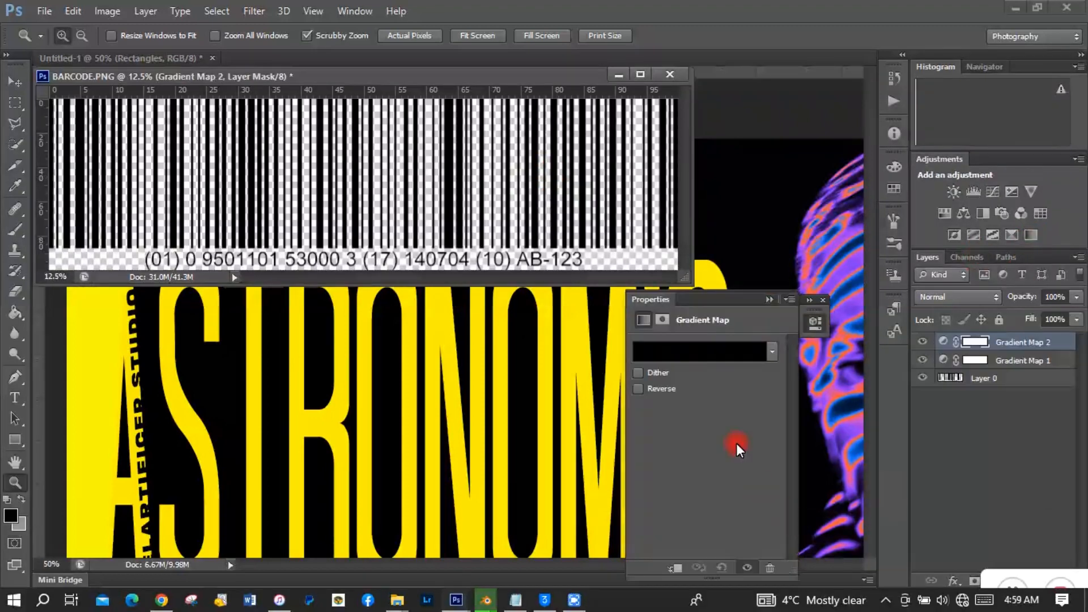
{"action": "left_click", "coordinate": [727, 354]}
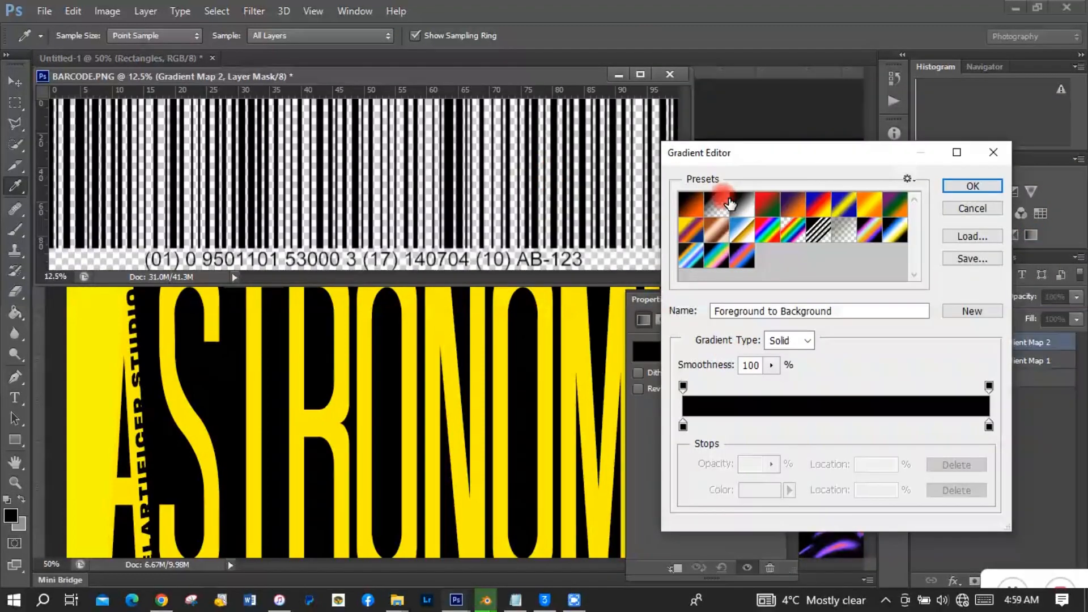
{"action": "left_click", "coordinate": [692, 210]}
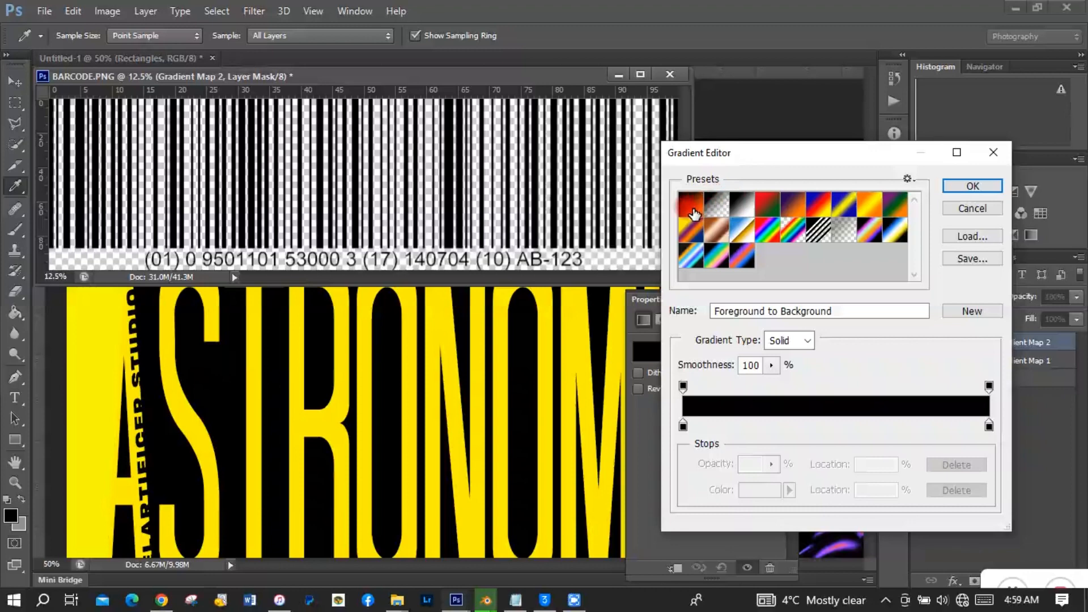
{"action": "double_click", "coordinate": [693, 212]}
{"action": "left_click", "coordinate": [721, 203]}
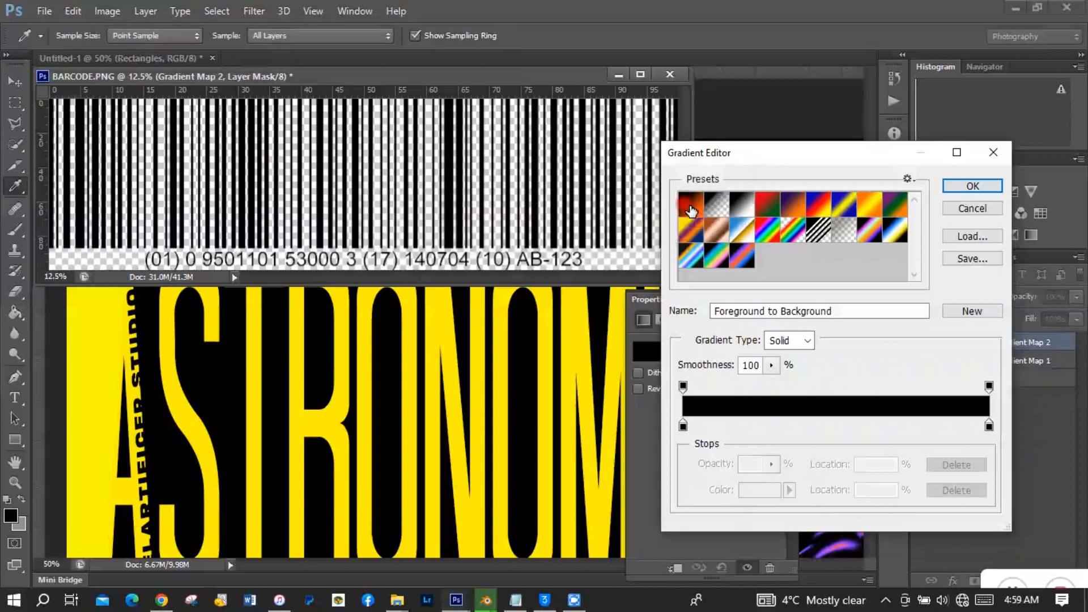
{"action": "double_click", "coordinate": [691, 211]}
{"action": "left_click", "coordinate": [722, 204]}
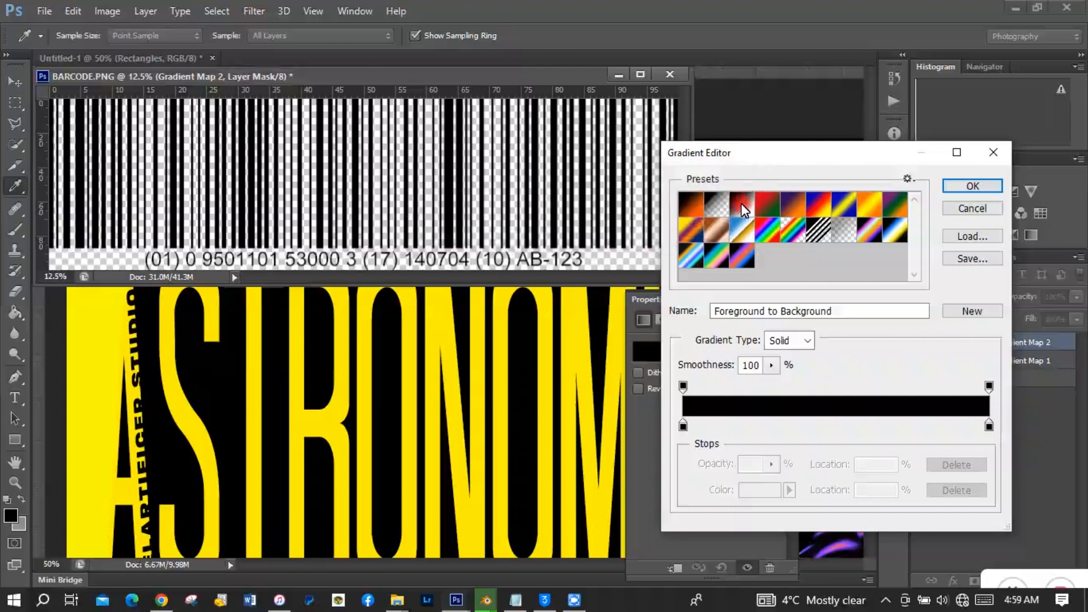
{"action": "left_click", "coordinate": [697, 212]}
- Set both color stops of the gradient to yellow sampled from the ASTRONOMIC lettering, using #feef02 for the first stop, and apply it
{"action": "left_click", "coordinate": [684, 424]}
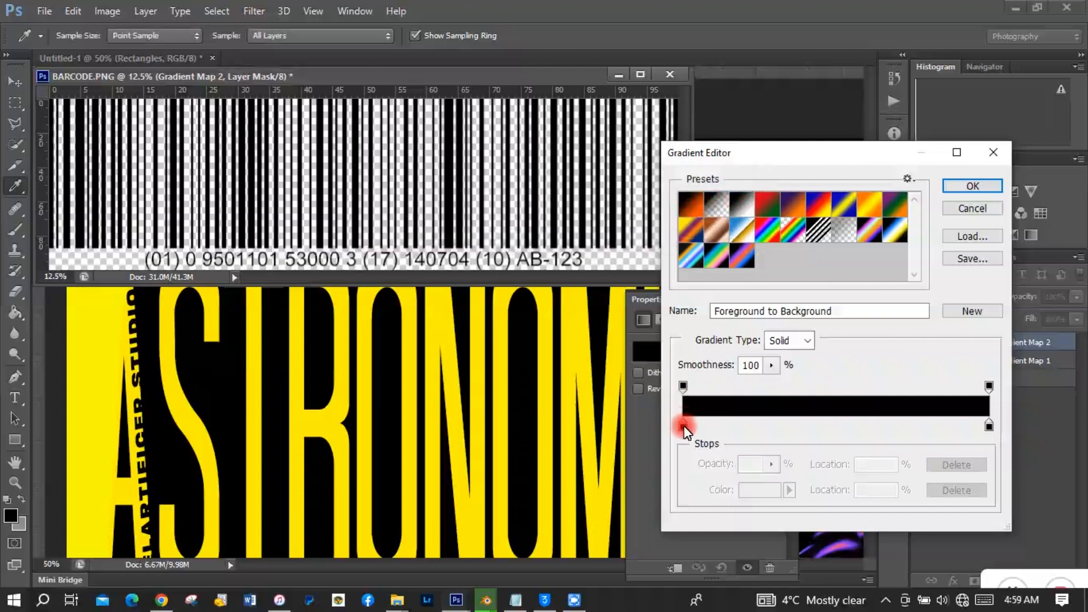
{"action": "left_click", "coordinate": [762, 492]}
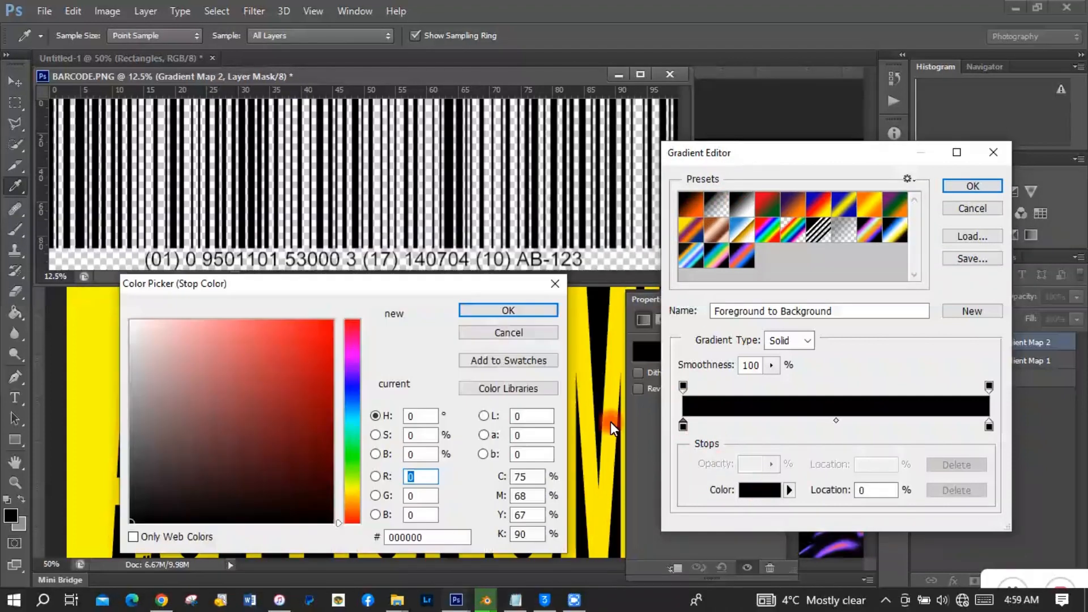
{"action": "left_click", "coordinate": [575, 351]}
{"action": "left_click", "coordinate": [988, 425]}
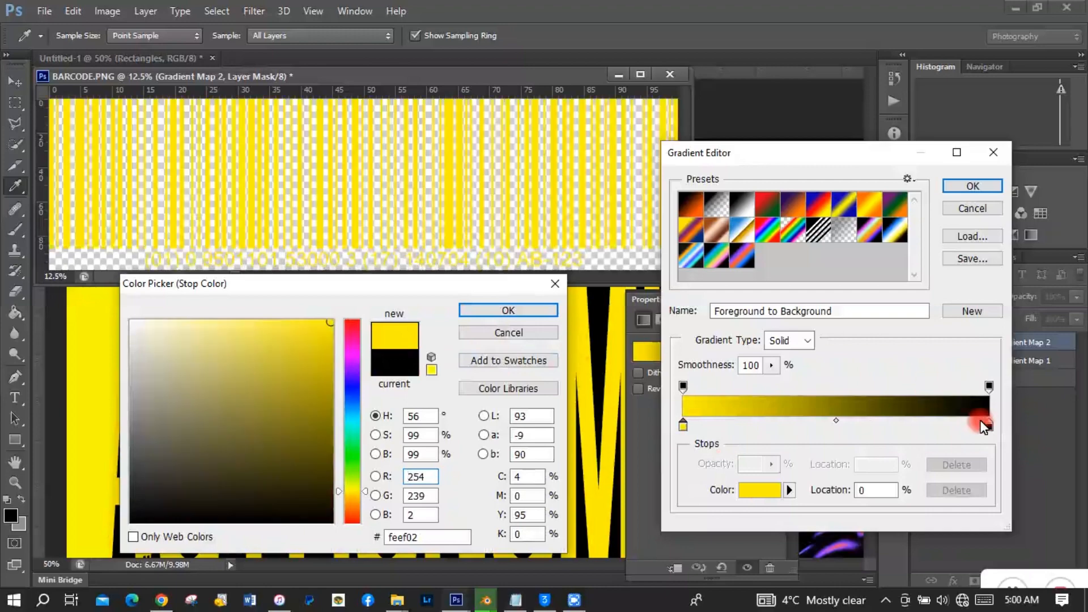
{"action": "left_click", "coordinate": [534, 321]}
{"action": "left_click", "coordinate": [989, 425]}
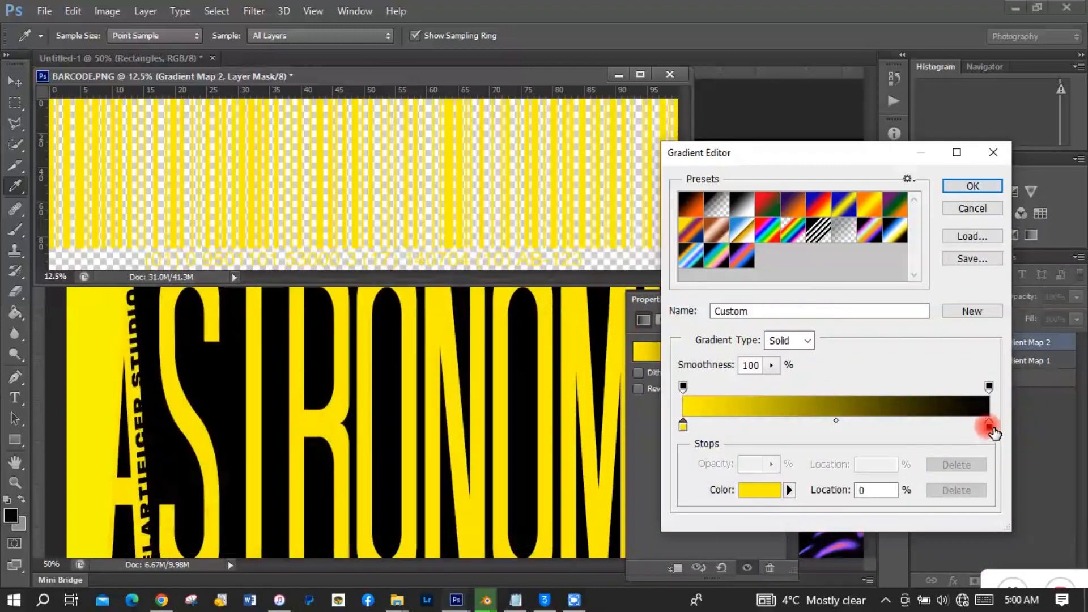
{"action": "left_click", "coordinate": [577, 354]}
{"action": "left_click", "coordinate": [970, 185]}
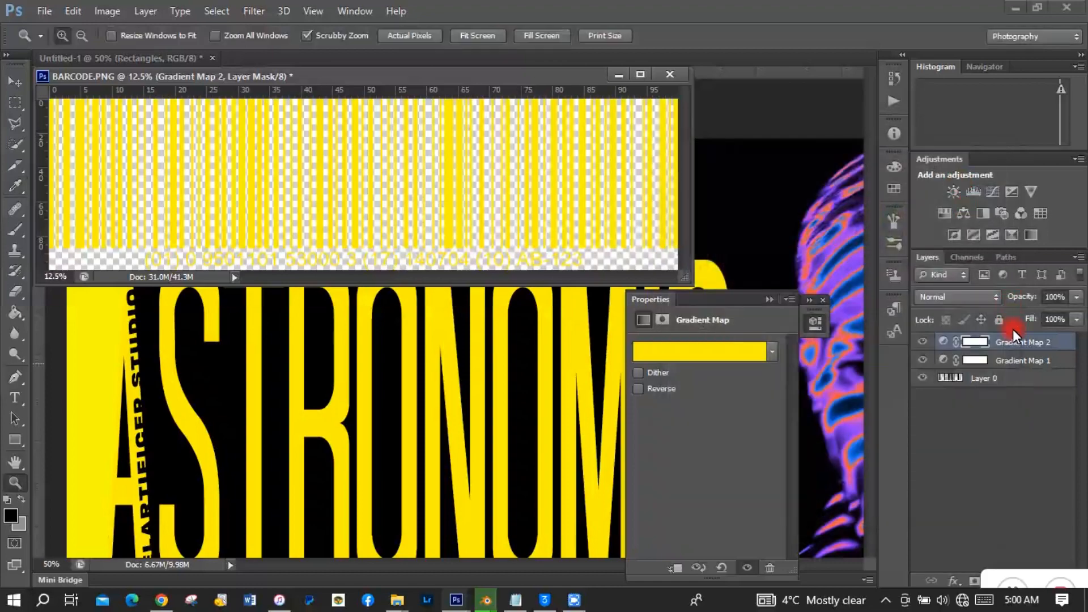
- Delete the Gradient Map 1 adjustment layer from the barcode document
{"action": "left_click", "coordinate": [1008, 360]}
{"action": "right_click", "coordinate": [1007, 359]}
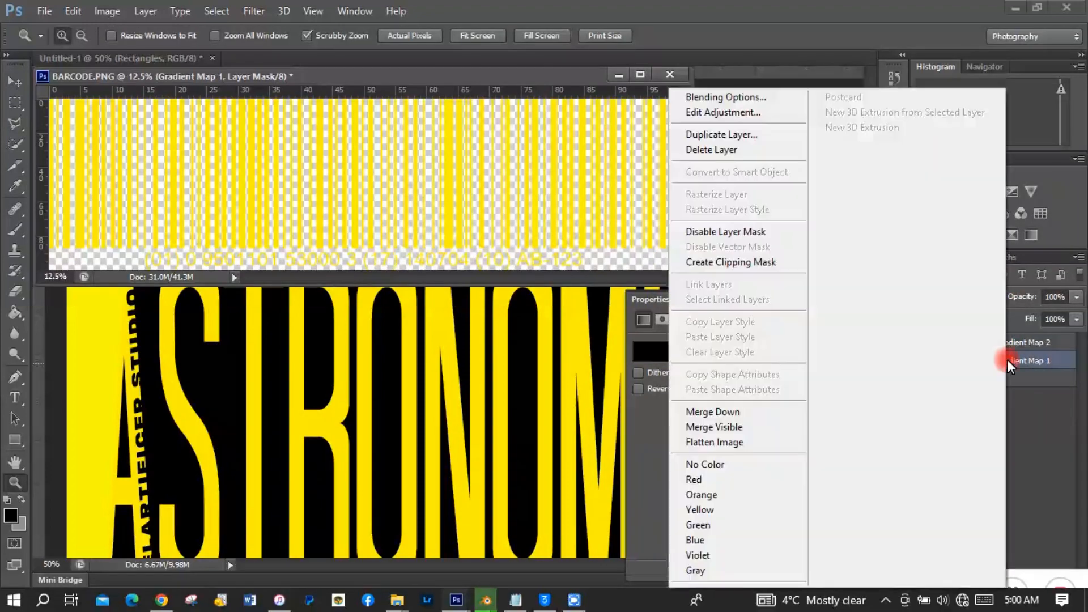
{"action": "left_click", "coordinate": [769, 149]}
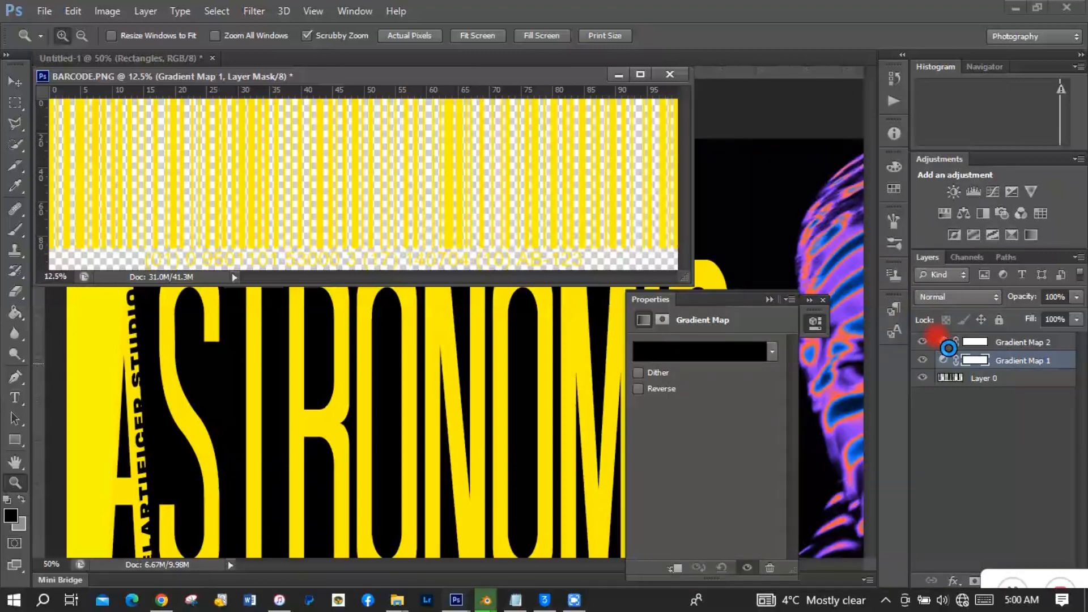
{"action": "left_click", "coordinate": [512, 233]}
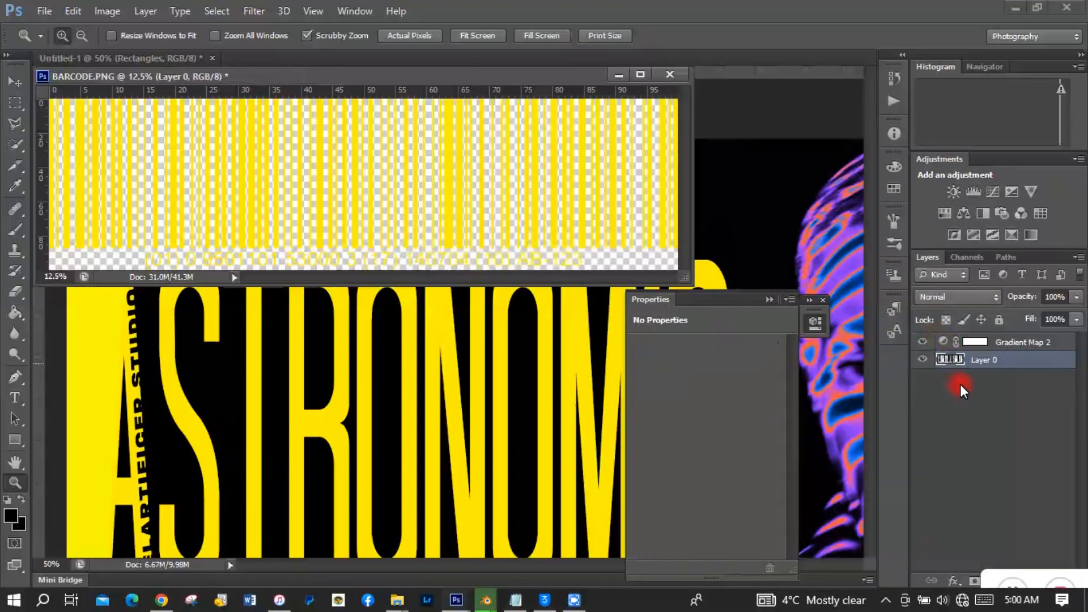
- Merge the Gradient Map 2 adjustment with Layer 0 into a single barcode layer, and collapse the adjustment properties
{"action": "left_click", "coordinate": [969, 341], "text": "shift"}
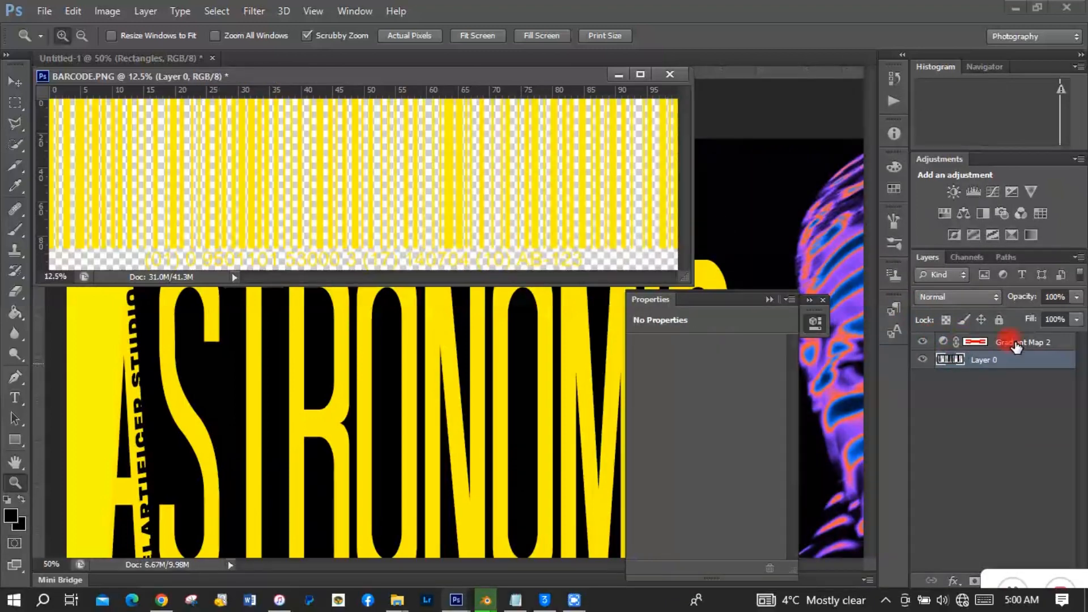
{"action": "left_click", "coordinate": [1015, 343], "text": "shift"}
{"action": "right_click", "coordinate": [1015, 342]}
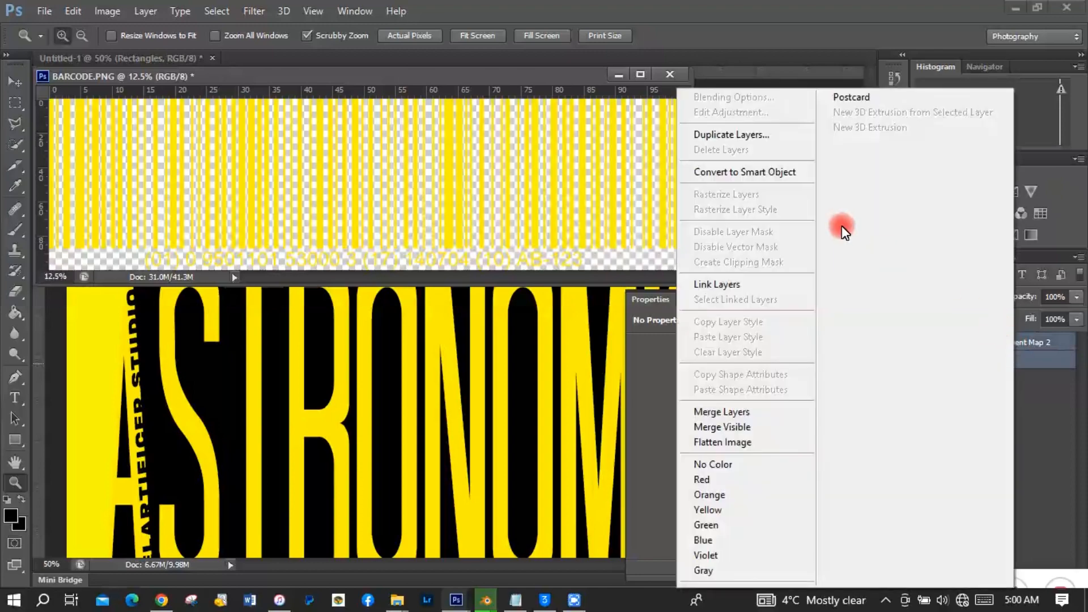
{"action": "left_click", "coordinate": [754, 414]}
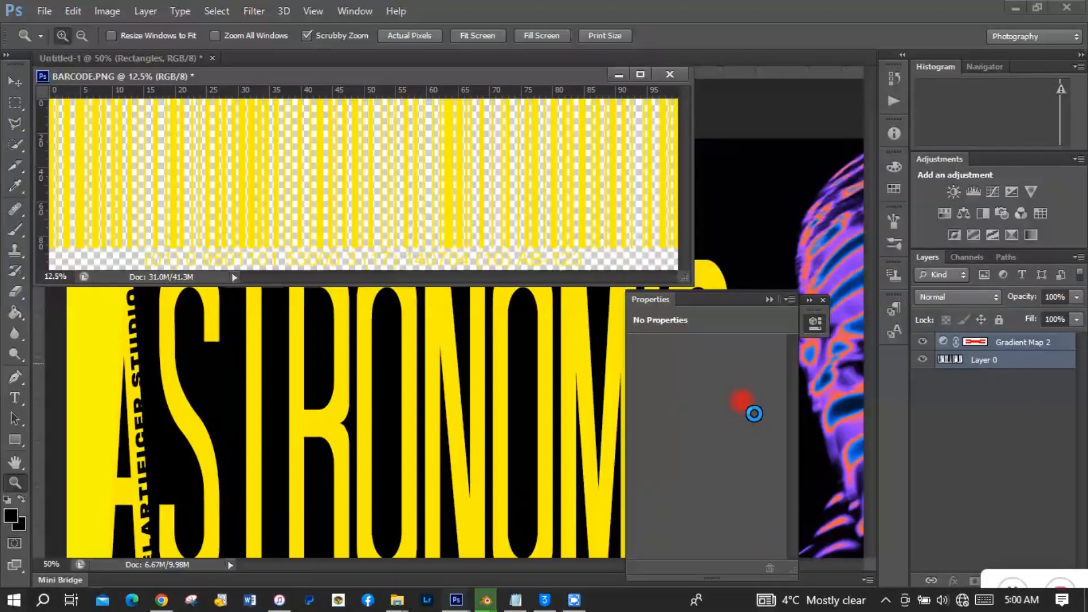
{"action": "left_click", "coordinate": [769, 299]}
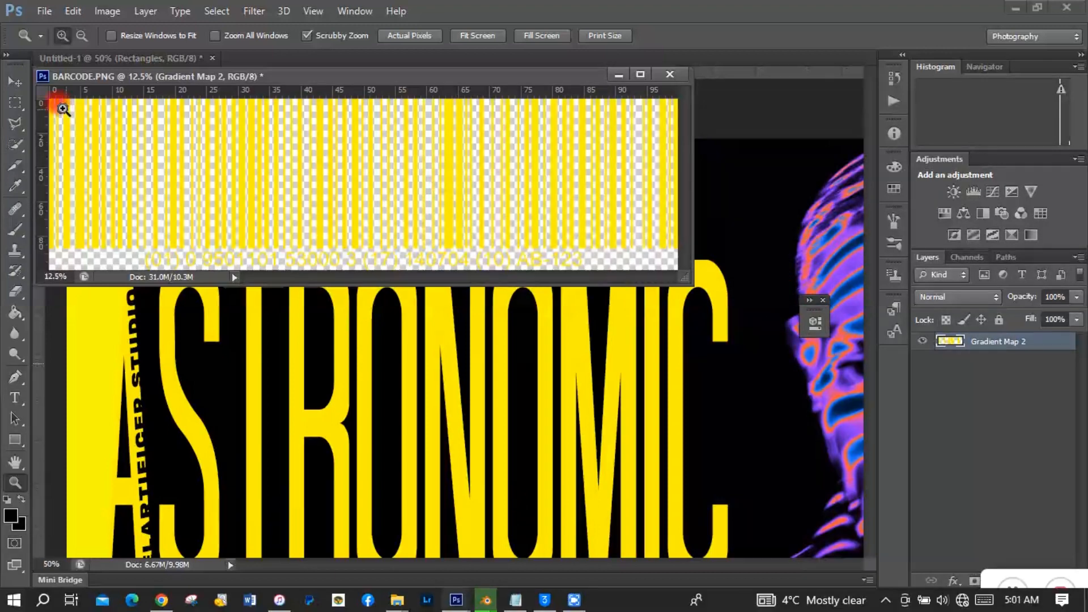
- Move the yellow barcode into the Untitled-1 poster and close BARCODE.PNG without saving its changes
{"action": "left_click", "coordinate": [15, 81]}
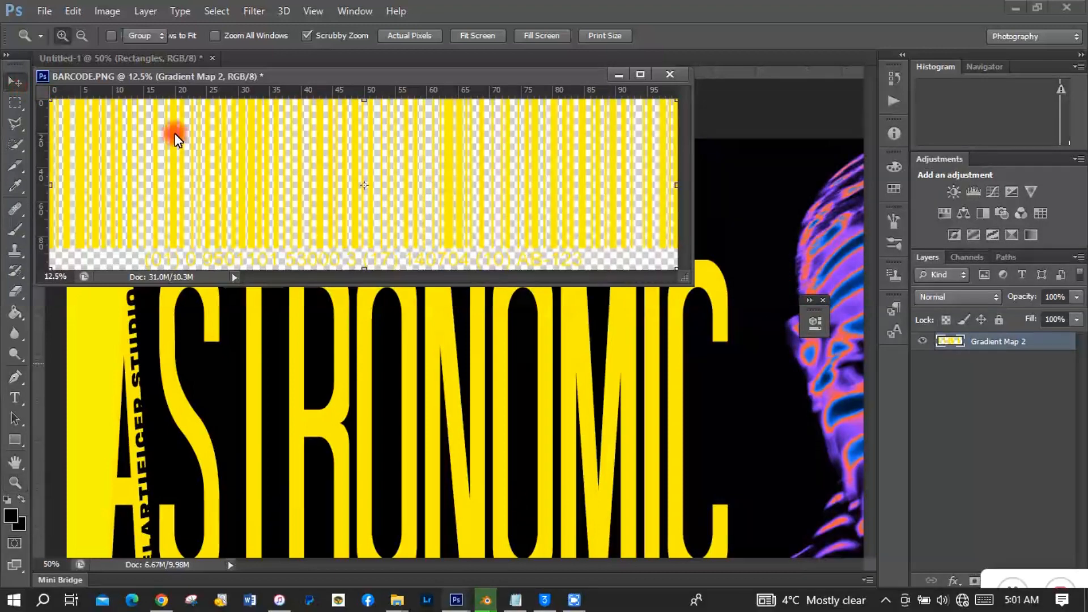
{"action": "left_click", "coordinate": [373, 337]}
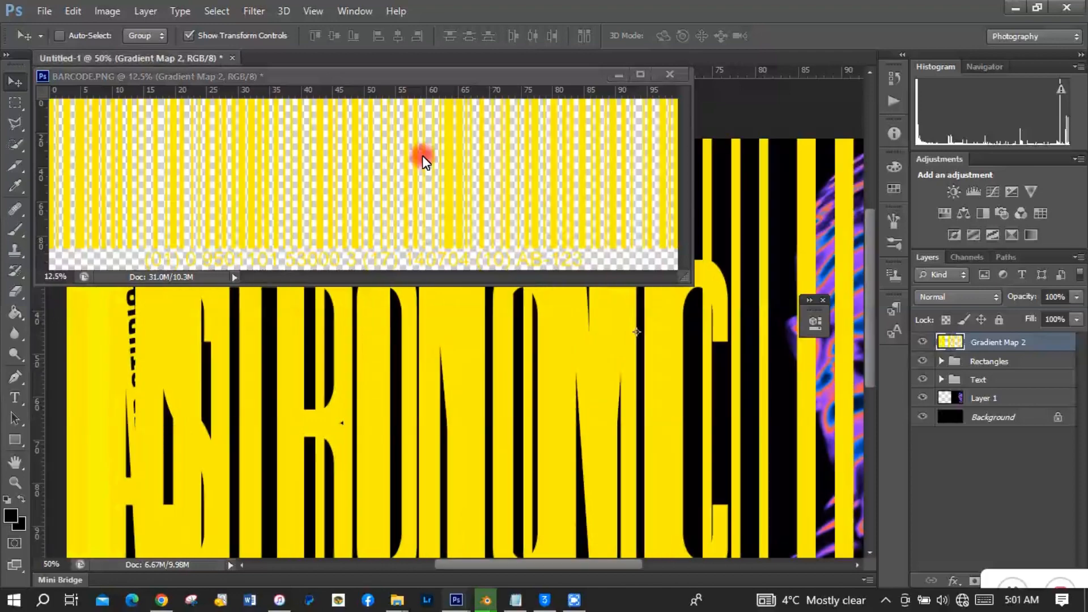
{"action": "left_click", "coordinate": [445, 96]}
{"action": "key", "text": "ctrl+w"}
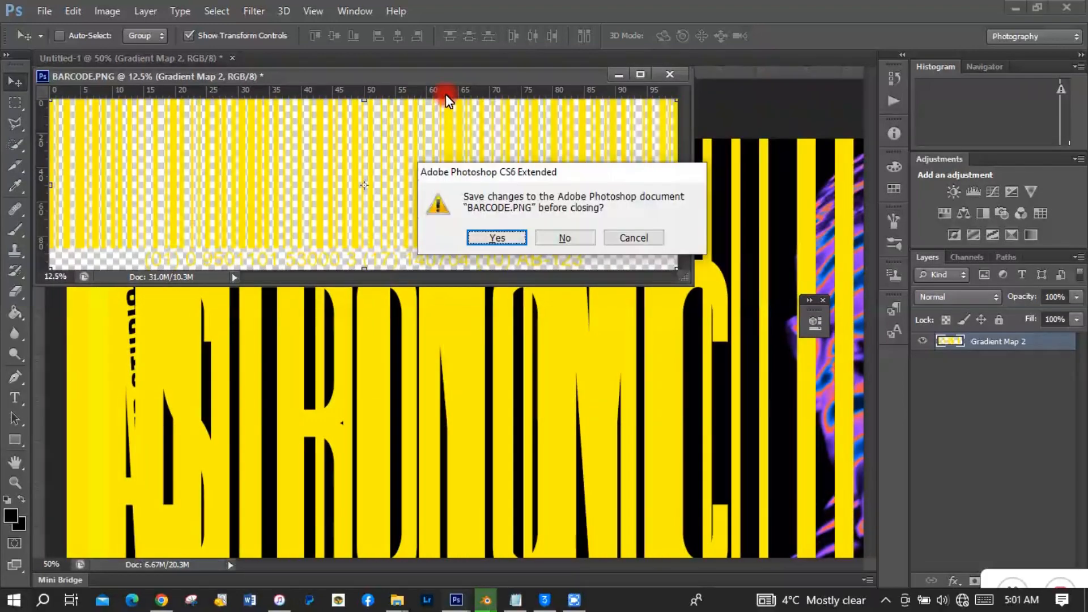
{"action": "left_click", "coordinate": [543, 236]}
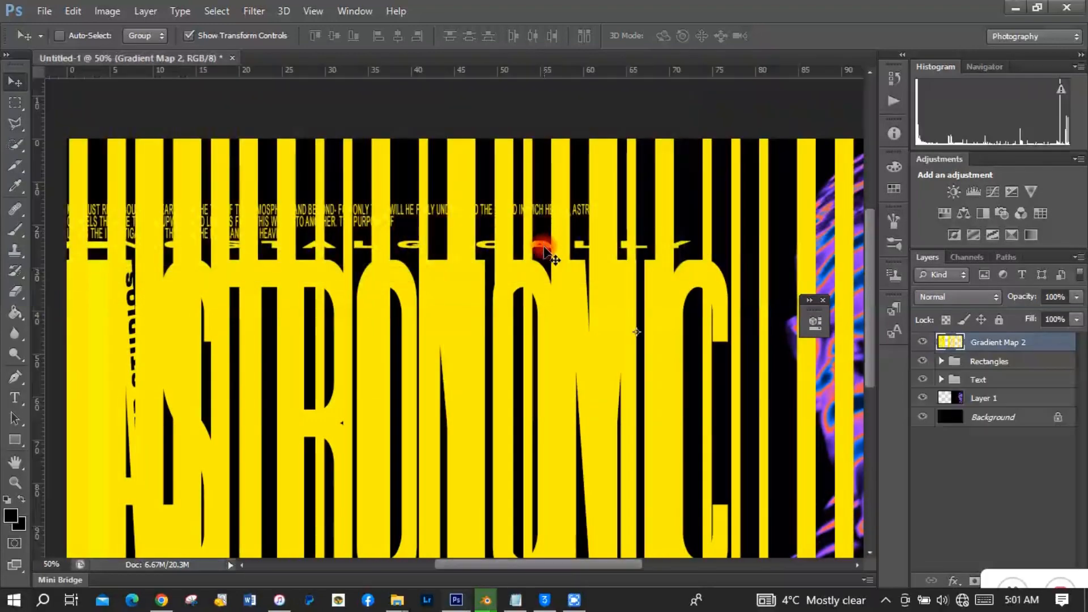
- Scale the barcode to about 9.46% width and 9.44% height, placing it in the poster's upper-left corner above the quote
{"action": "key", "text": "ctrl+t"}
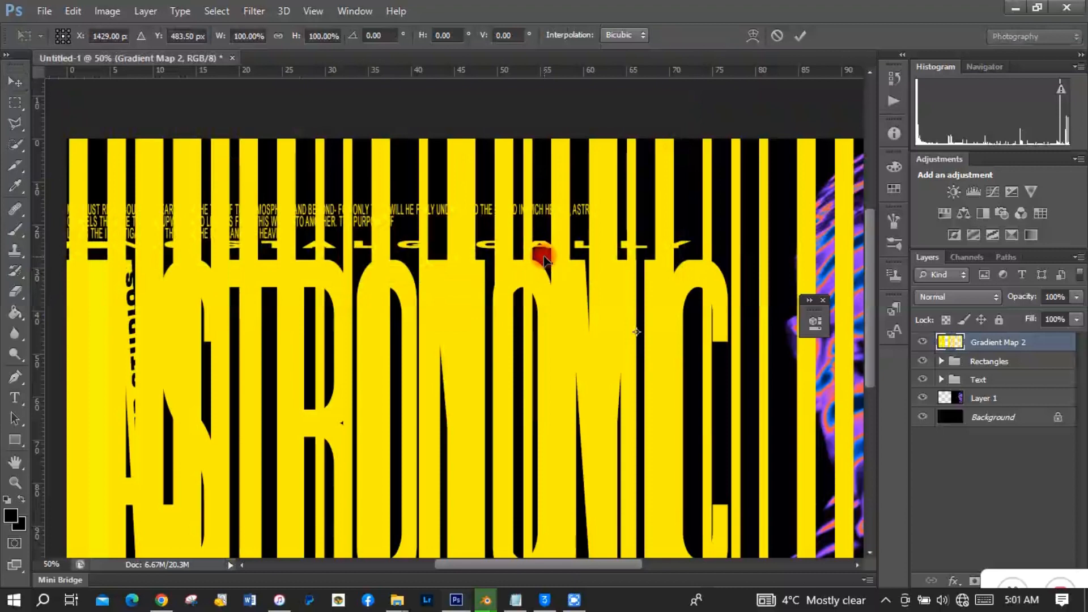
{"action": "key", "text": "ctrl+0"}
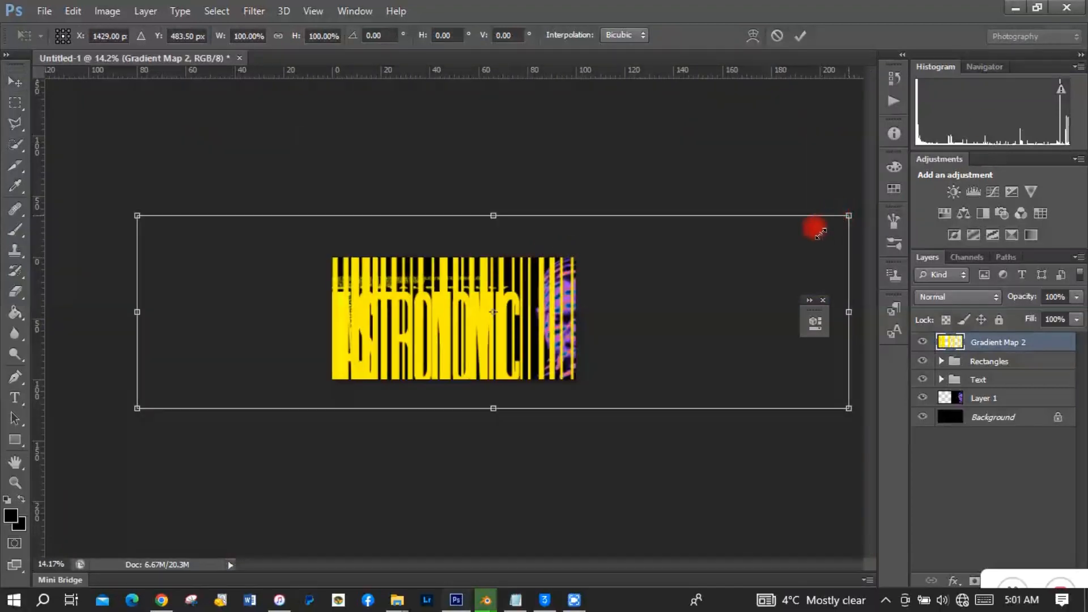
{"action": "left_click_drag", "start_coordinate": [820, 232], "coordinate": [594, 372]}
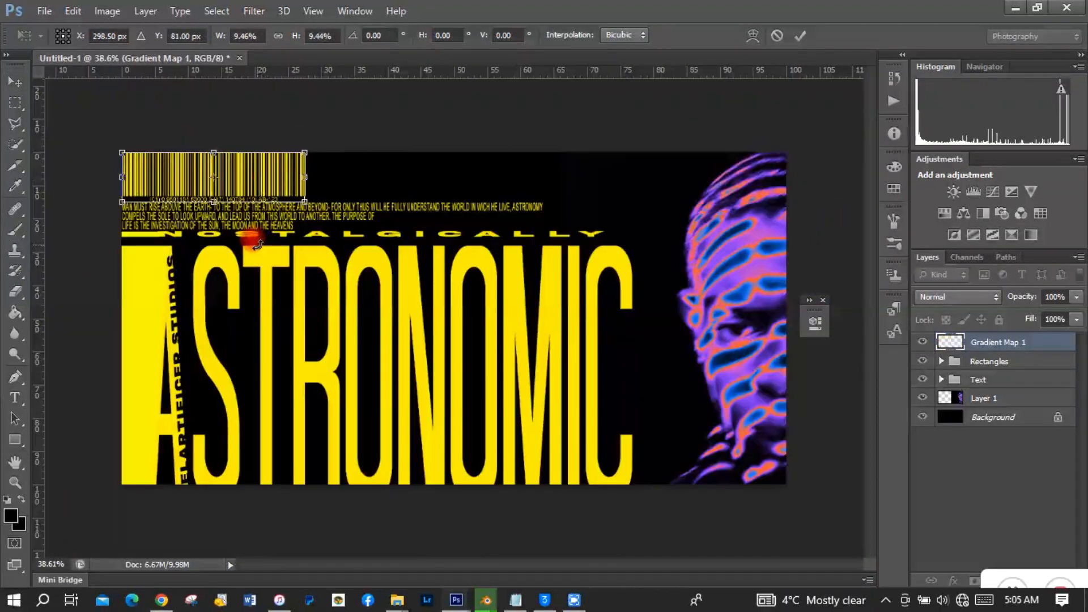
{"action": "key", "text": "Return"}
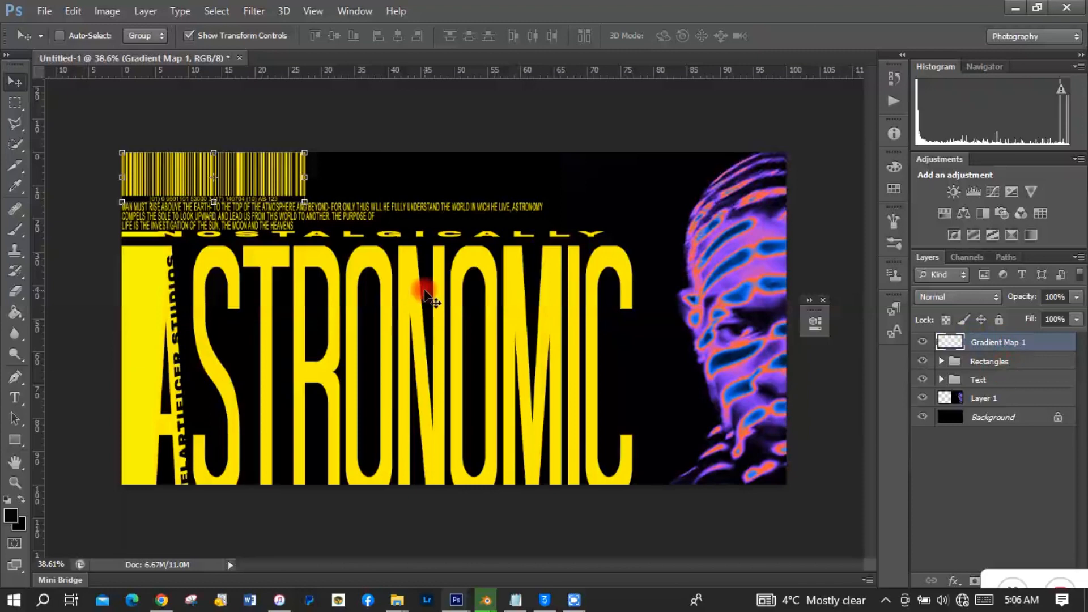
- Draw a yellow registered-trademark custom shape of about 45 × 40 px in the black area above the C of ASTRONOMIC
{"action": "left_click", "coordinate": [11, 441]}
{"action": "right_click", "coordinate": [11, 443]}
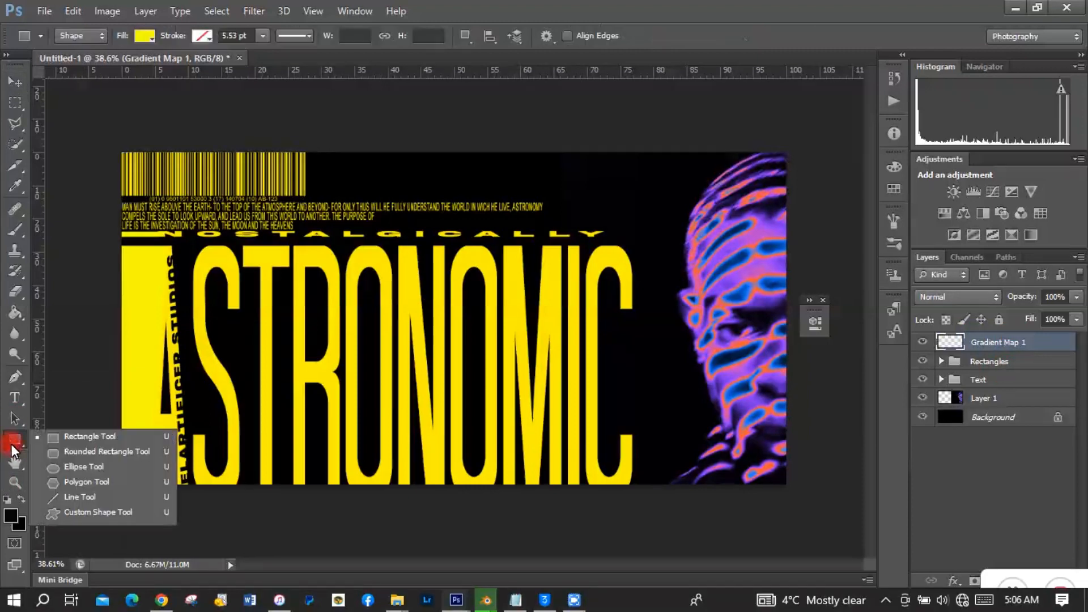
{"action": "left_click", "coordinate": [67, 510]}
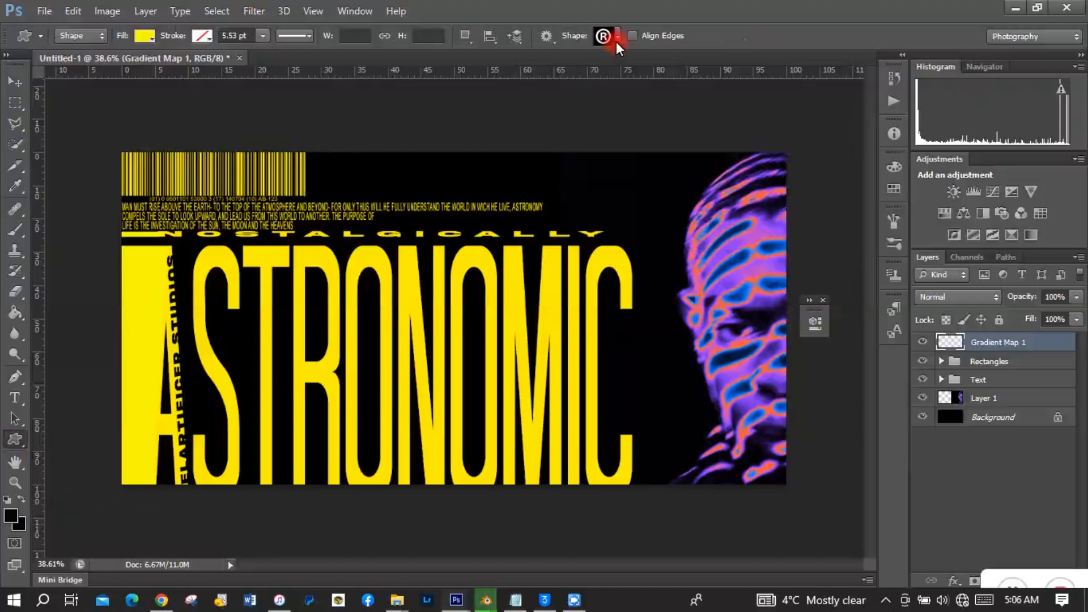
{"action": "left_click", "coordinate": [617, 37]}
{"action": "scroll", "coordinate": [654, 124], "scroll_direction": "up", "scroll_amount": 5}
{"action": "scroll", "coordinate": [654, 125], "scroll_direction": "down", "scroll_amount": 4}
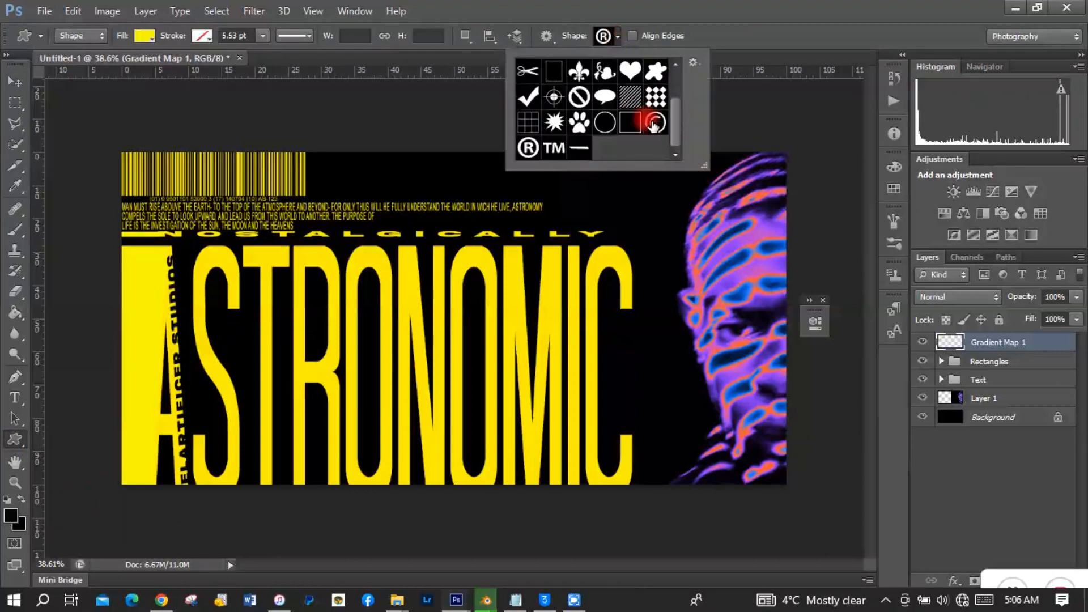
{"action": "left_click", "coordinate": [526, 148]}
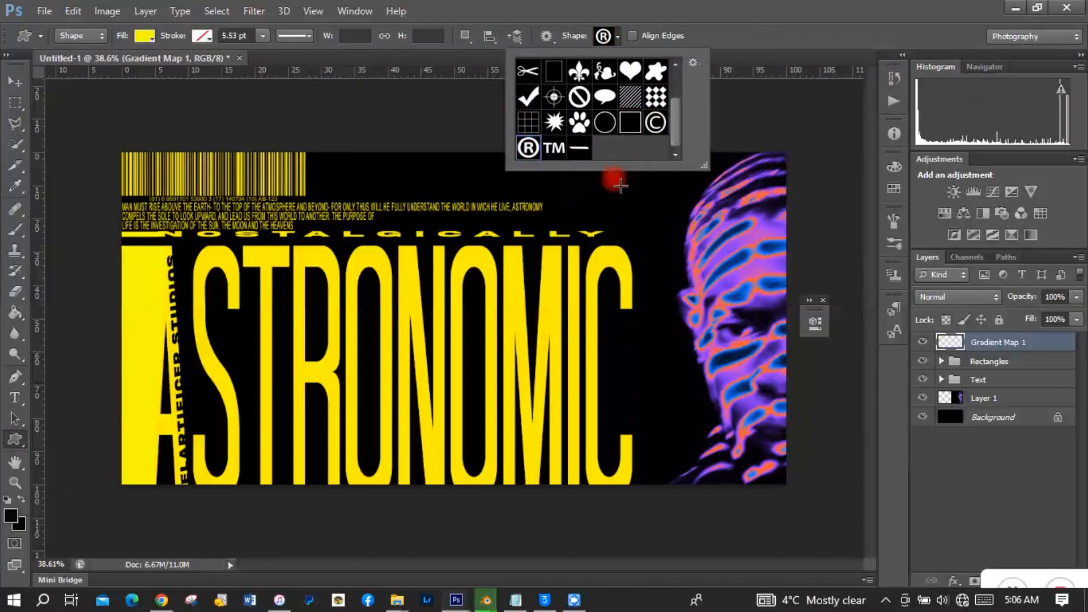
{"action": "left_click_drag", "start_coordinate": [615, 190], "coordinate": [626, 202]}
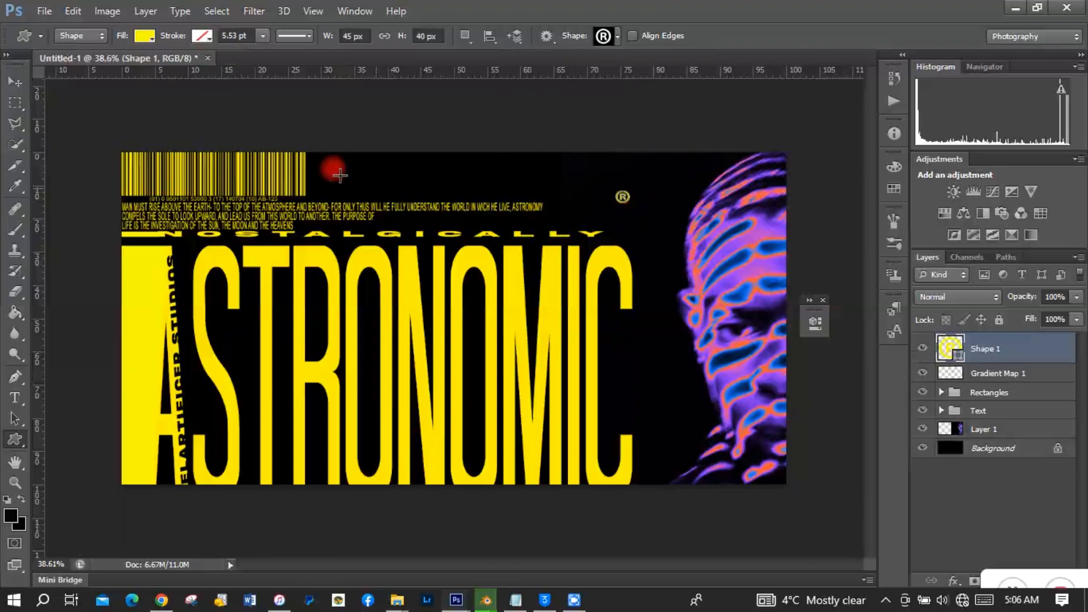
- Move the registered-trademark symbol down to the right of NOSTALGICALLY, at about X 1668.5 px, Y 274 px
{"action": "left_click", "coordinate": [15, 82]}
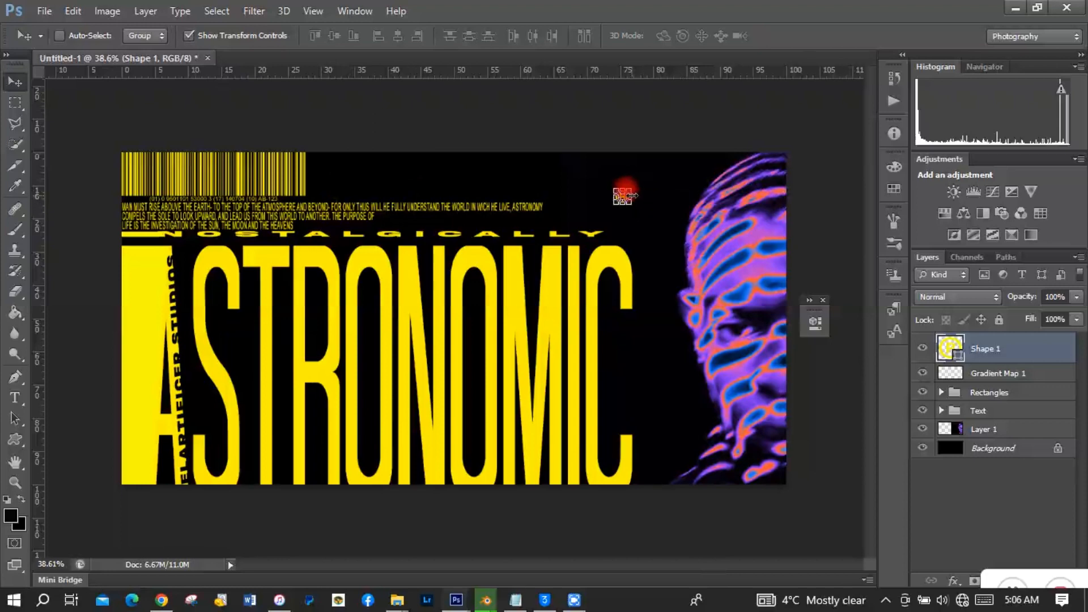
{"action": "key", "text": "ctrl+t"}
{"action": "left_click_drag", "start_coordinate": [622, 197], "coordinate": [637, 234]}
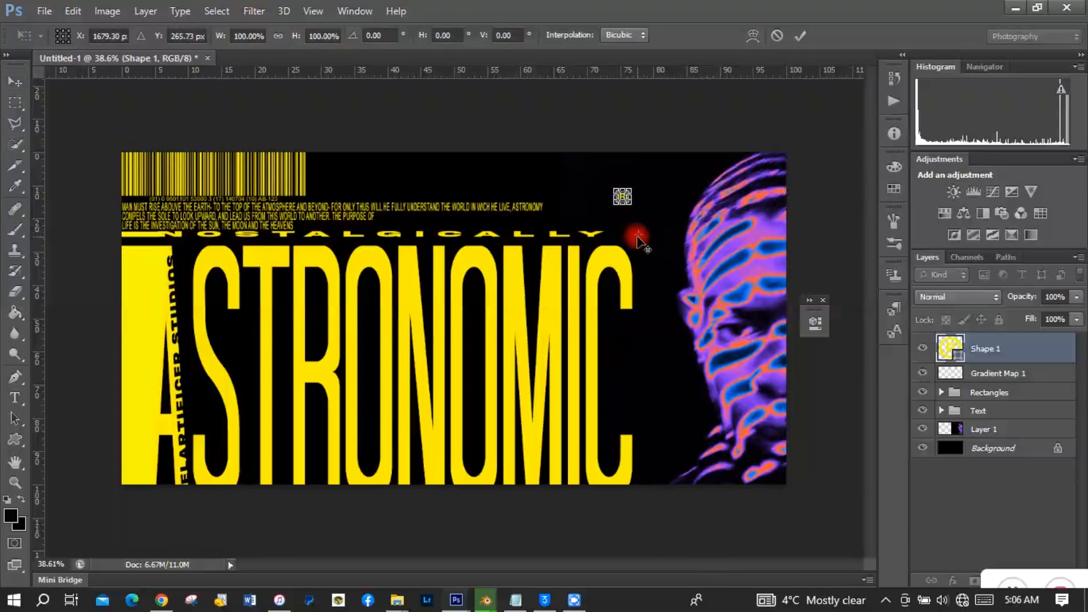
{"action": "left_click", "coordinate": [24, 483]}
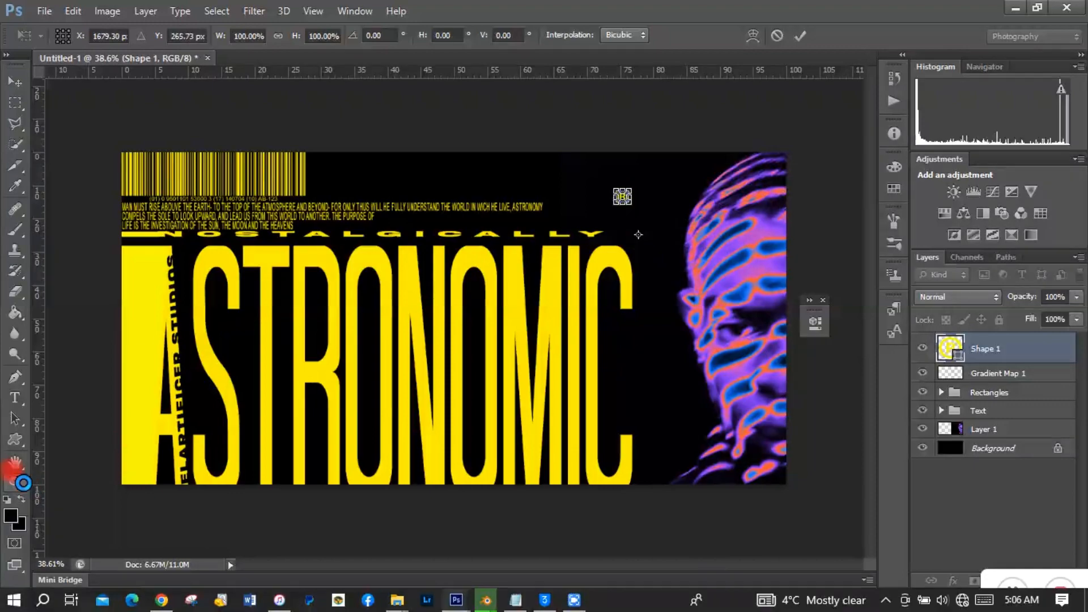
{"action": "left_click", "coordinate": [519, 236]}
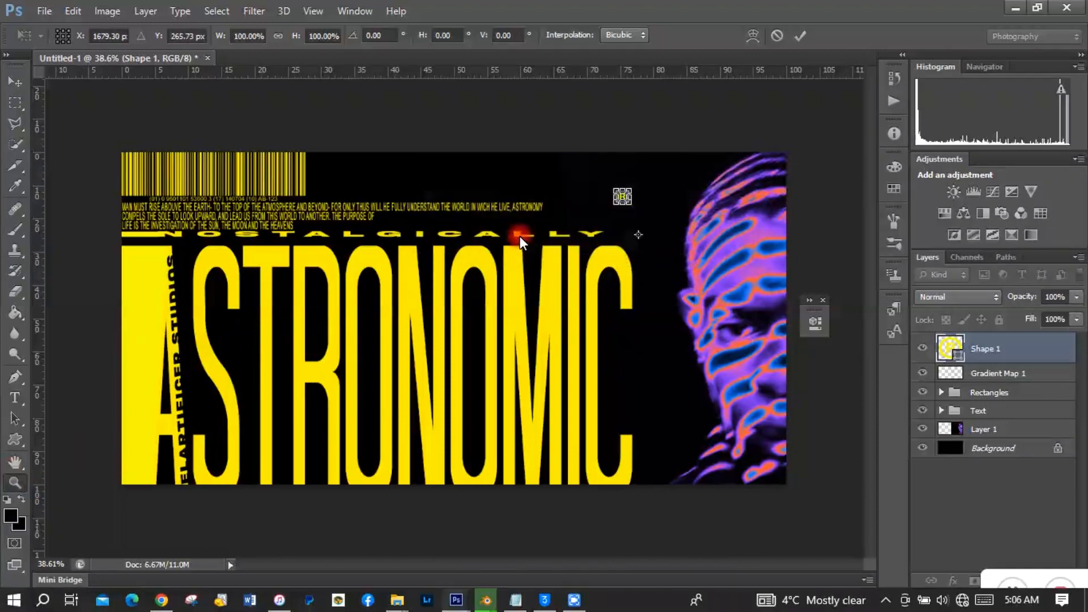
{"action": "left_click", "coordinate": [619, 210]}
{"action": "left_click_drag", "start_coordinate": [620, 211], "coordinate": [620, 210]}
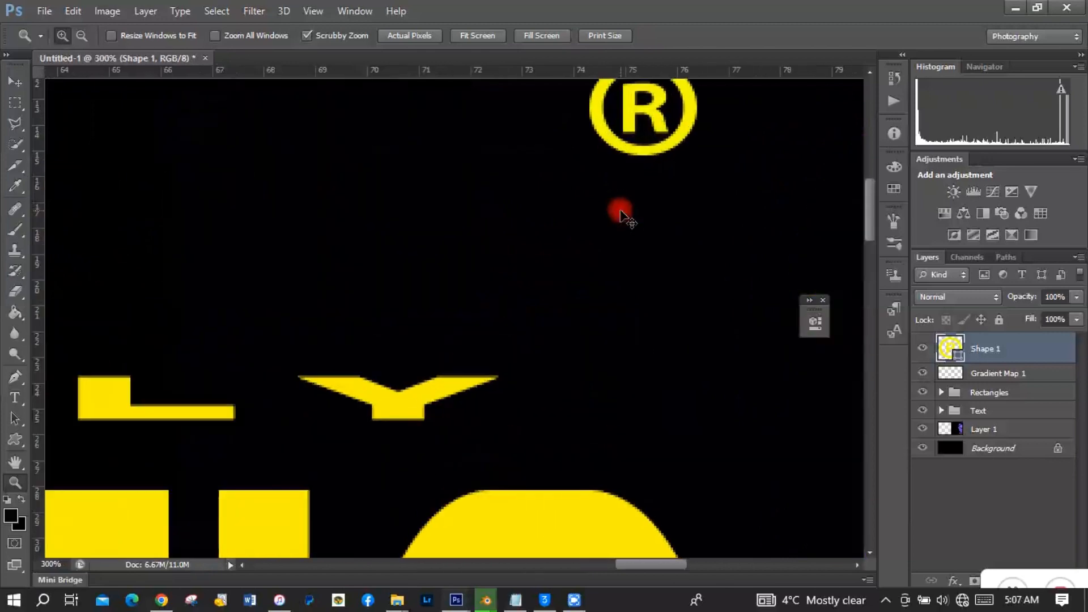
{"action": "key", "text": "ctrl+t"}
{"action": "left_click_drag", "start_coordinate": [664, 190], "coordinate": [748, 429]}
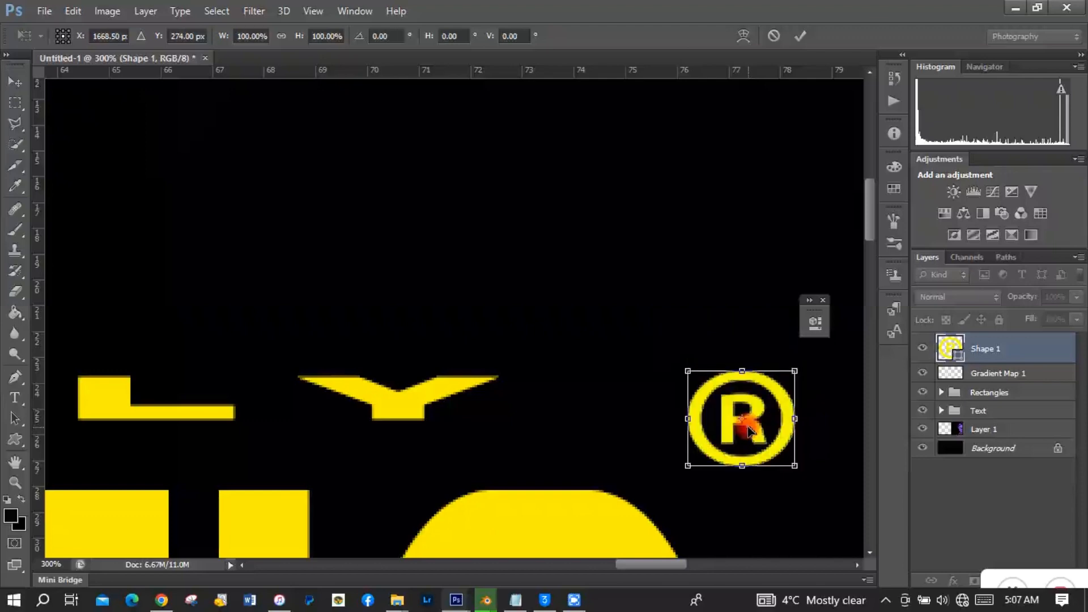
{"action": "key", "text": "Return"}
- Place the registered-trademark symbol just after the Y of NOSTALGICALLY, at about X 1604.5 px, Y 240 px
{"action": "key", "text": "z"}
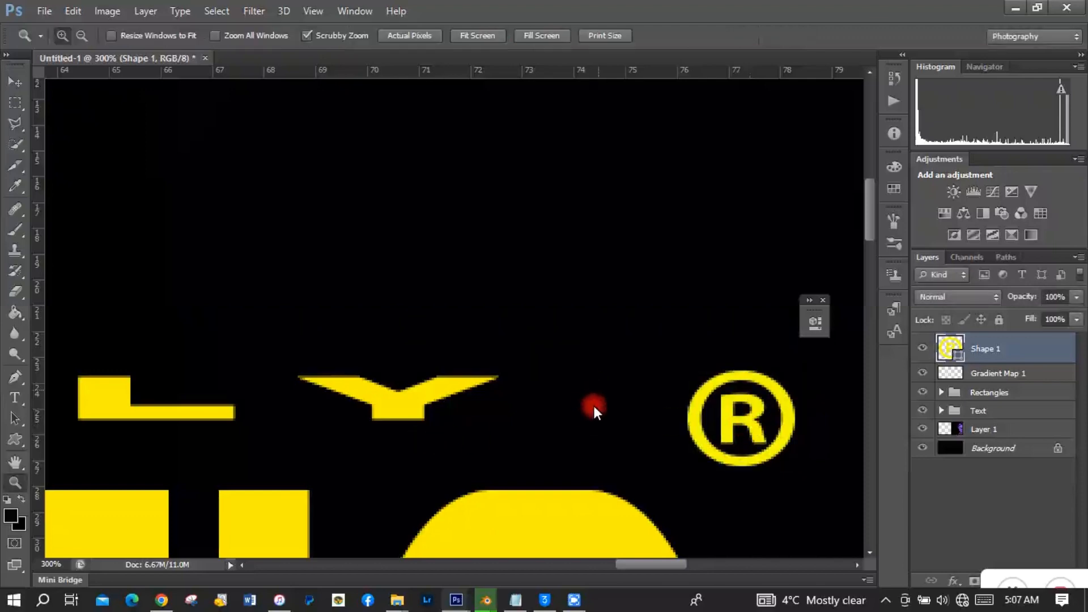
{"action": "right_click", "coordinate": [594, 408]}
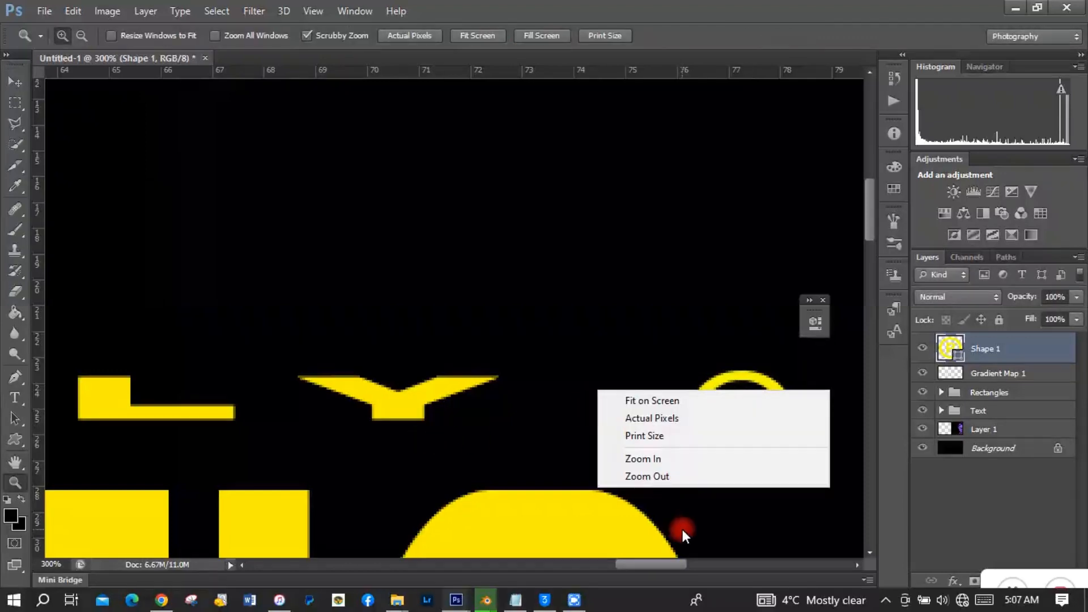
{"action": "left_click", "coordinate": [736, 531]}
{"action": "key", "text": "ctrl+t"}
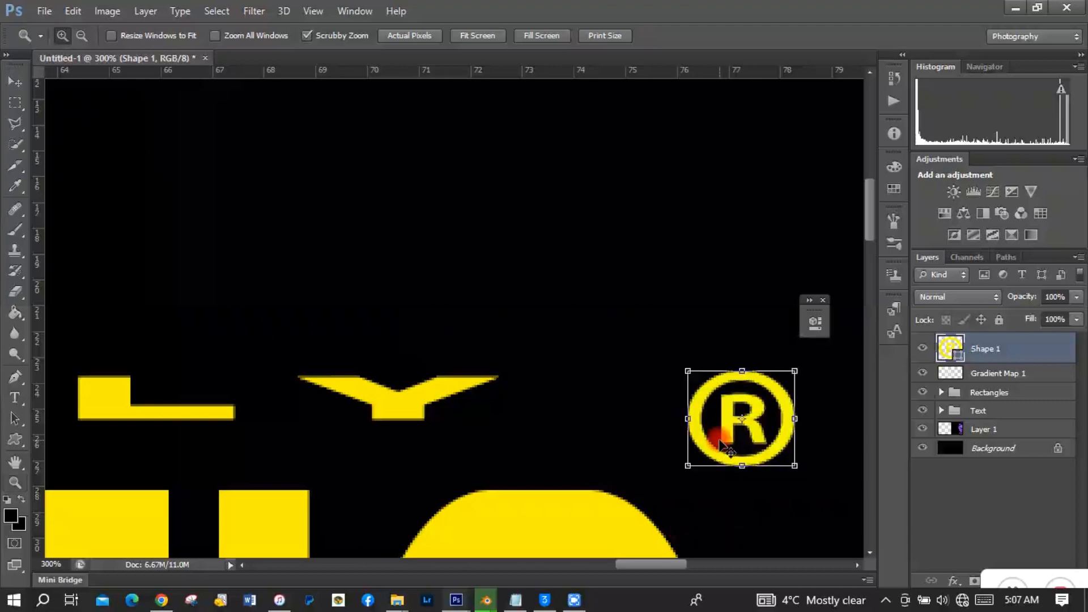
{"action": "left_click_drag", "start_coordinate": [723, 446], "coordinate": [564, 360]}
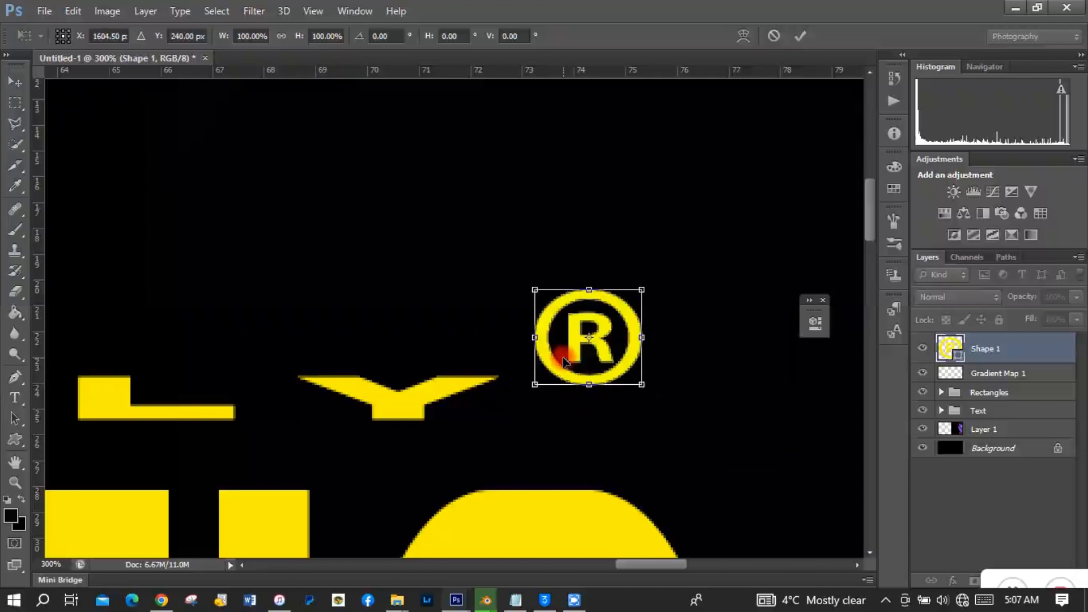
{"action": "key", "text": "z"}
{"action": "left_click", "coordinate": [280, 480]}
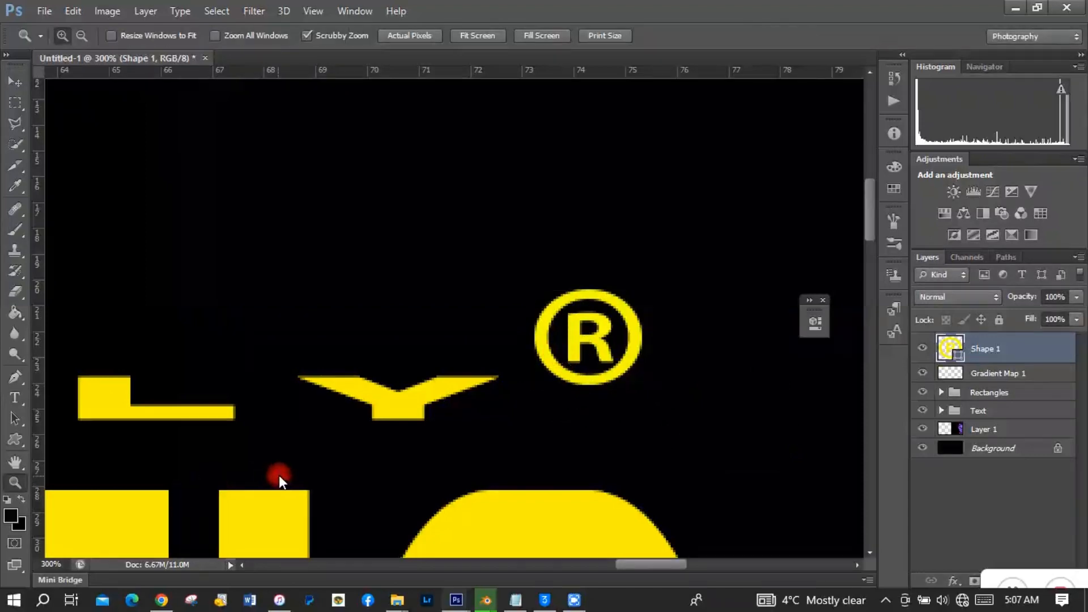
{"action": "key", "text": "ctrl+minus"}
{"action": "key", "text": "ctrl+minus"}
{"action": "key", "text": "ctrl+minus"}
{"action": "key", "text": "ctrl+minus"}
{"action": "key", "text": "ctrl+minus"}
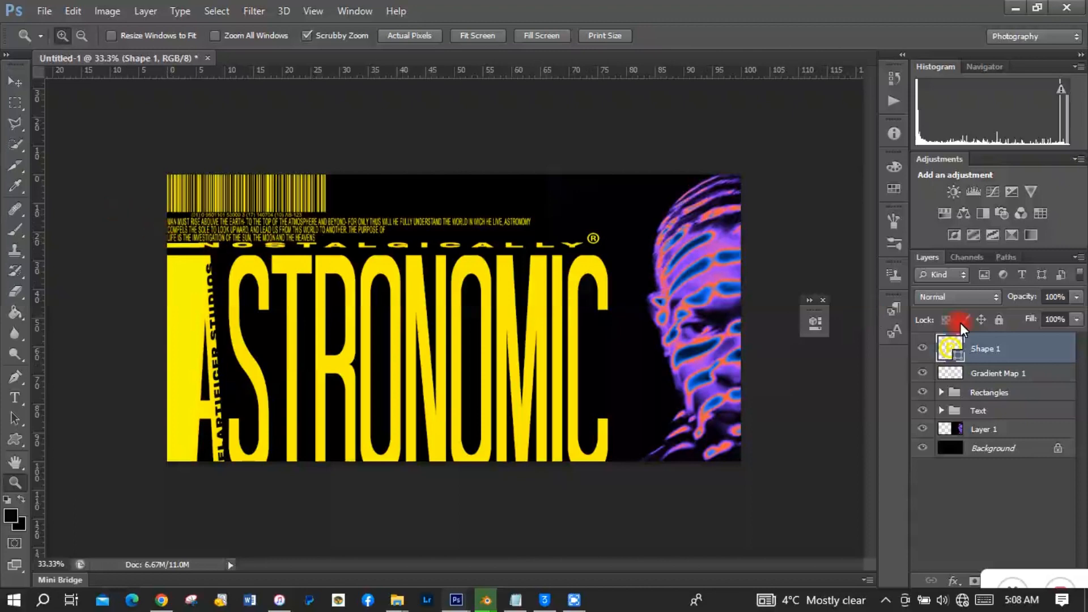
- Group the Shape 1 and Gradient Map 1 layers, and name the group Icons
{"action": "left_click", "coordinate": [994, 373], "text": "shift"}
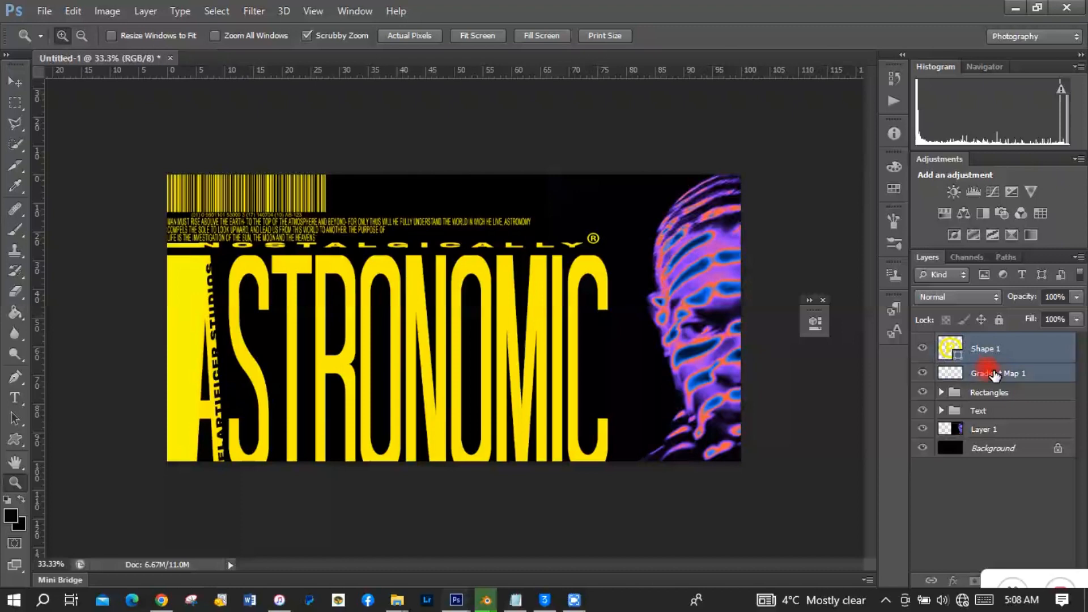
{"action": "key", "text": "ctrl+g"}
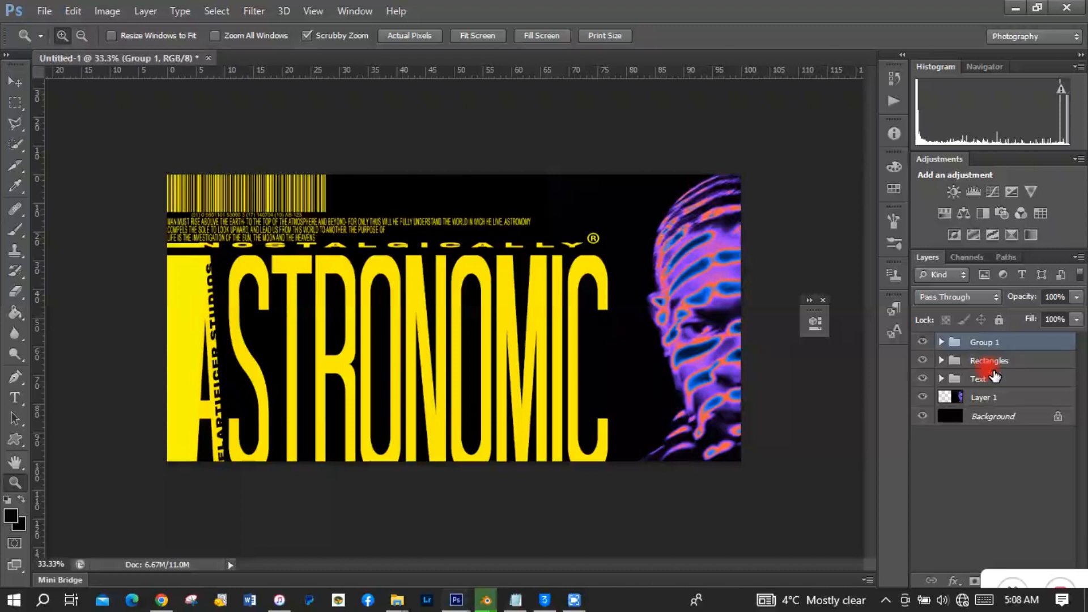
{"action": "double_click", "coordinate": [991, 342]}
{"action": "key", "text": "BackSpace"}
{"action": "type", "text": "Icons"}
{"action": "key", "text": "Return"}
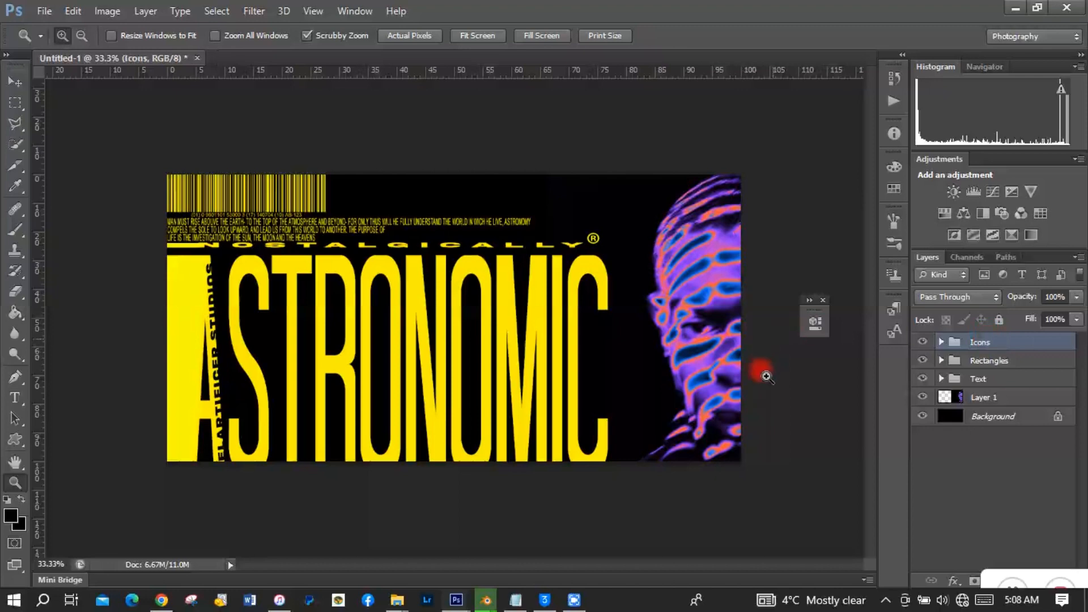
- Open PAPER.JPG from the pictures pack, copy its texture onto the poster as a new layer, and minimize the source image
{"action": "left_click", "coordinate": [45, 11]}
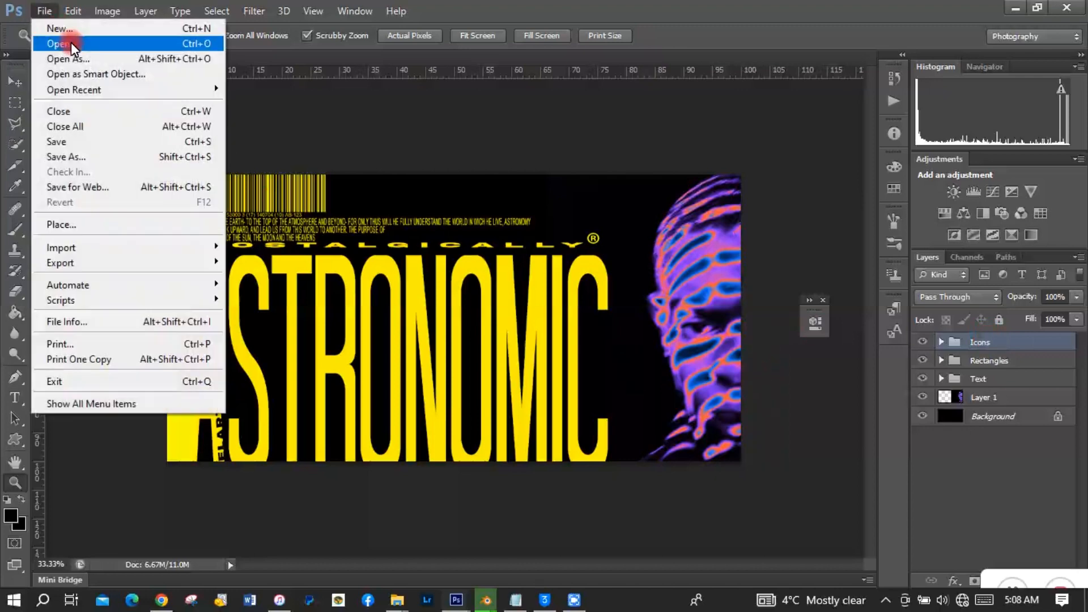
{"action": "left_click", "coordinate": [70, 42]}
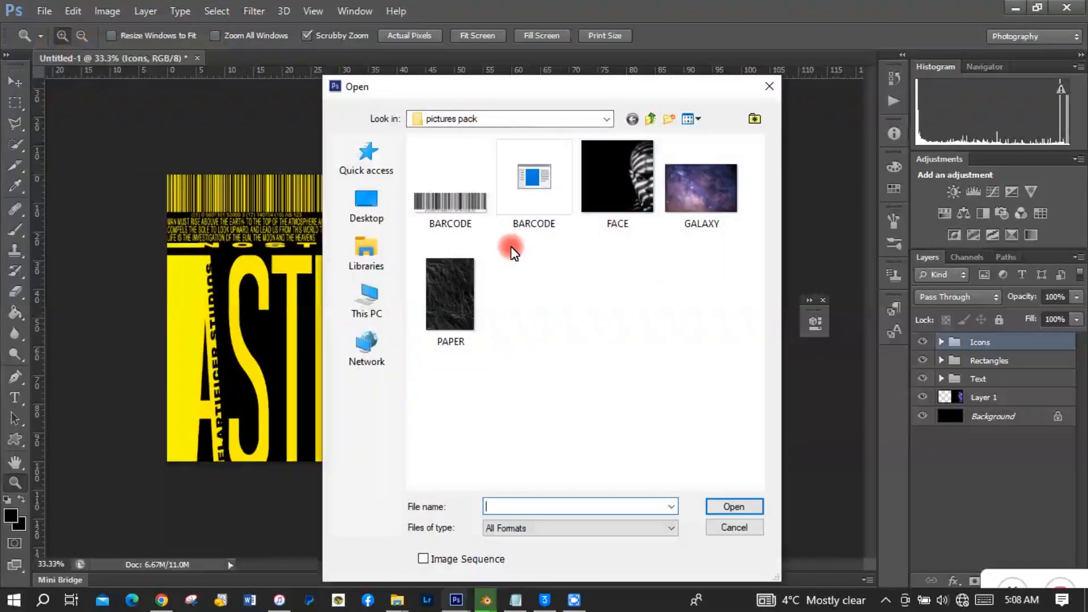
{"action": "left_click", "coordinate": [466, 298]}
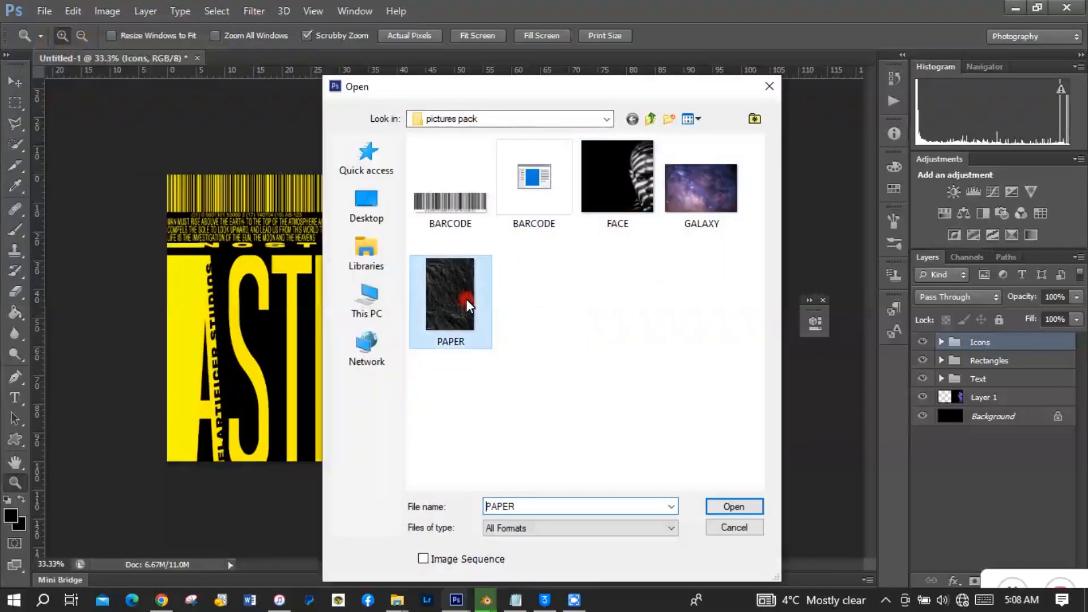
{"action": "left_click", "coordinate": [729, 505]}
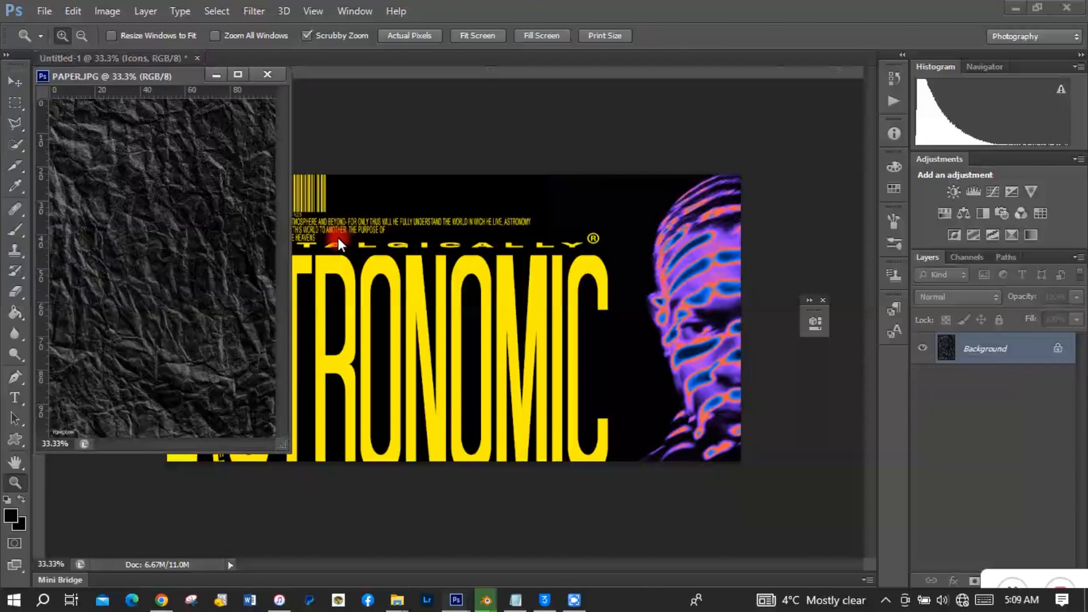
{"action": "left_click", "coordinate": [14, 83]}
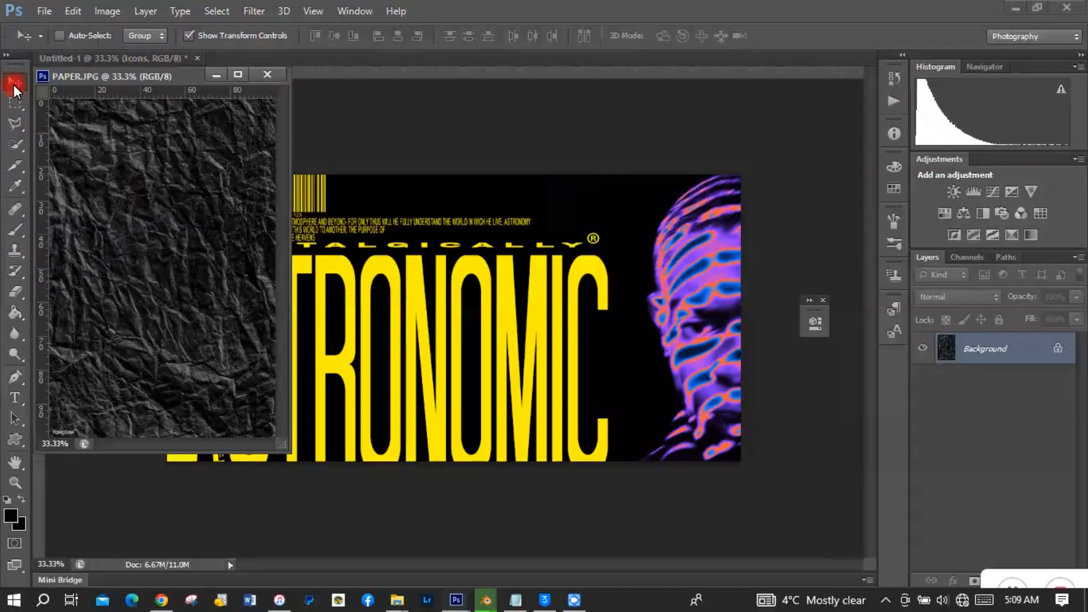
{"action": "left_click_drag", "start_coordinate": [176, 215], "coordinate": [294, 194]}
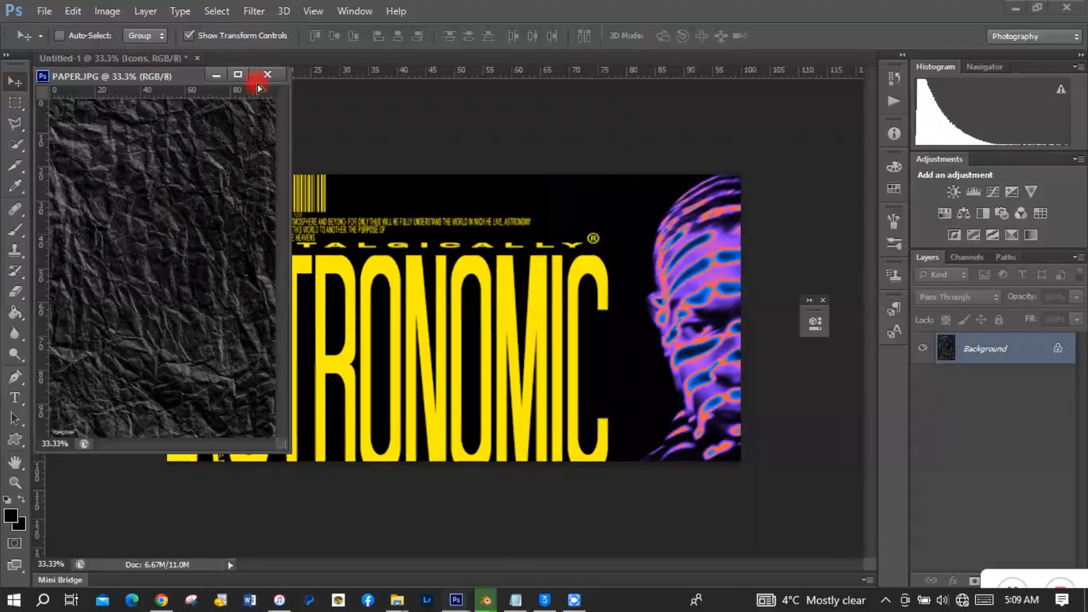
{"action": "left_click", "coordinate": [216, 73]}
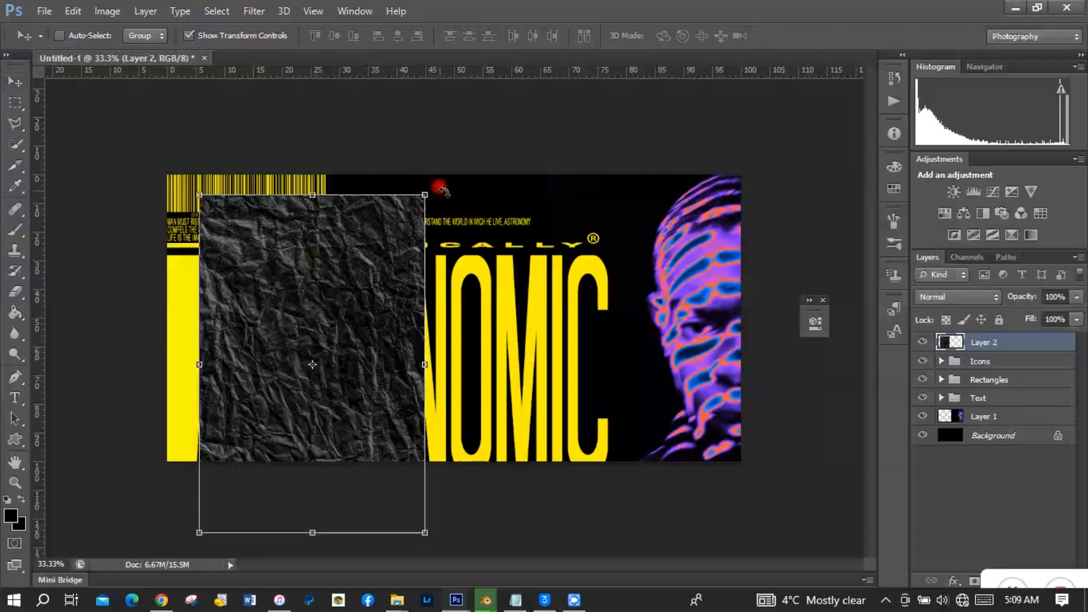
- Rotate the paper texture 90° and stretch it to about 197.06% × 181.73%, positioned at about X 1100.5 px, Y 458.5 px to cover the poster
{"action": "left_click_drag", "start_coordinate": [445, 193], "coordinate": [470, 218]}
{"action": "double_click", "coordinate": [381, 35]}
{"action": "type", "text": "90"}
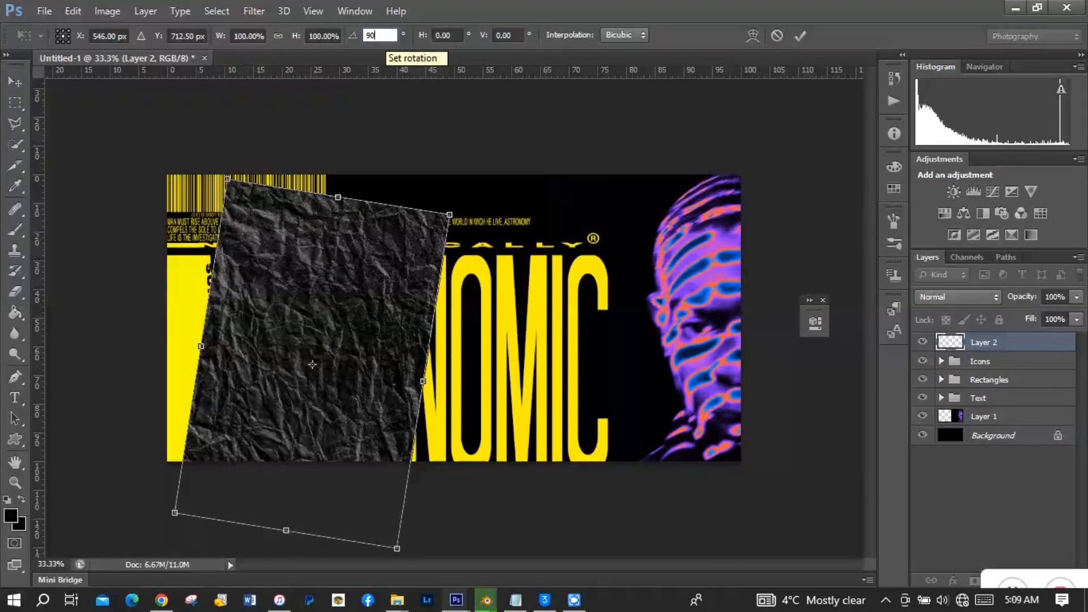
{"action": "left_click", "coordinate": [379, 32]}
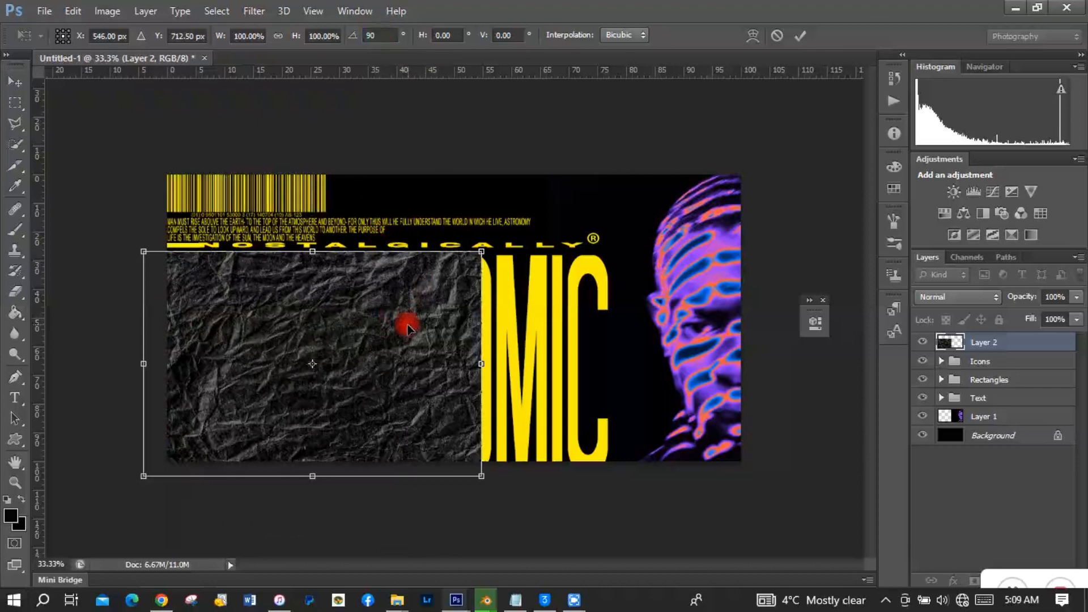
{"action": "left_click_drag", "start_coordinate": [408, 328], "coordinate": [538, 298]}
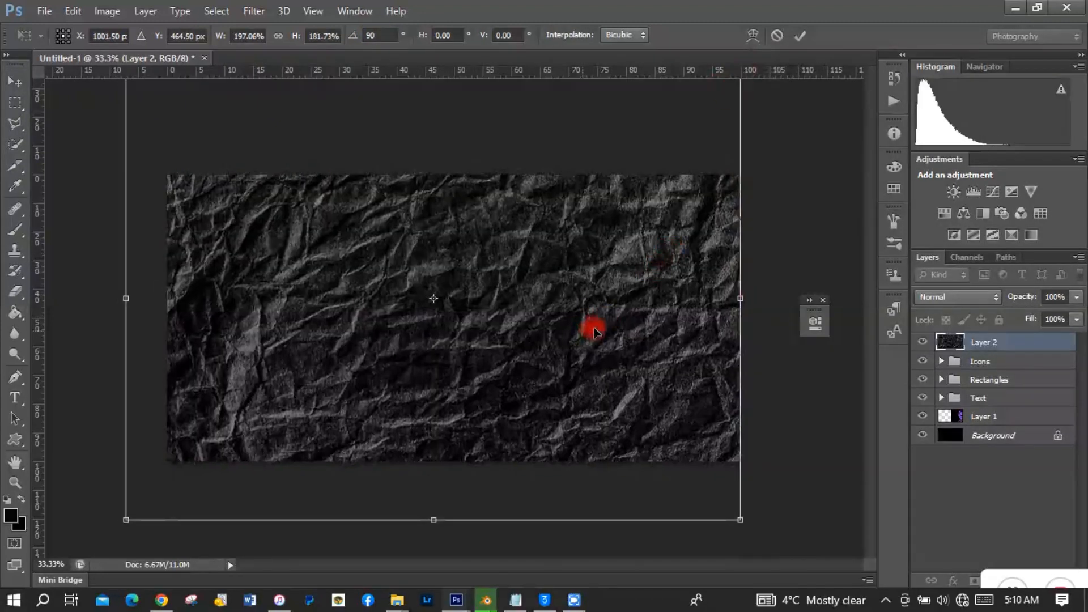
{"action": "left_click_drag", "start_coordinate": [594, 331], "coordinate": [610, 334]}
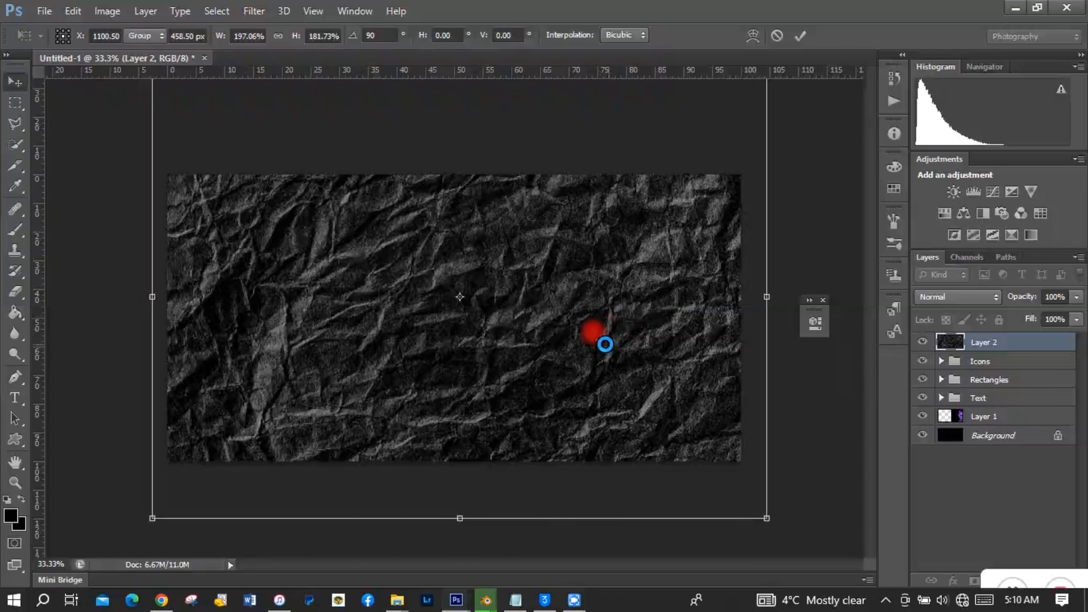
{"action": "key", "text": "Return"}
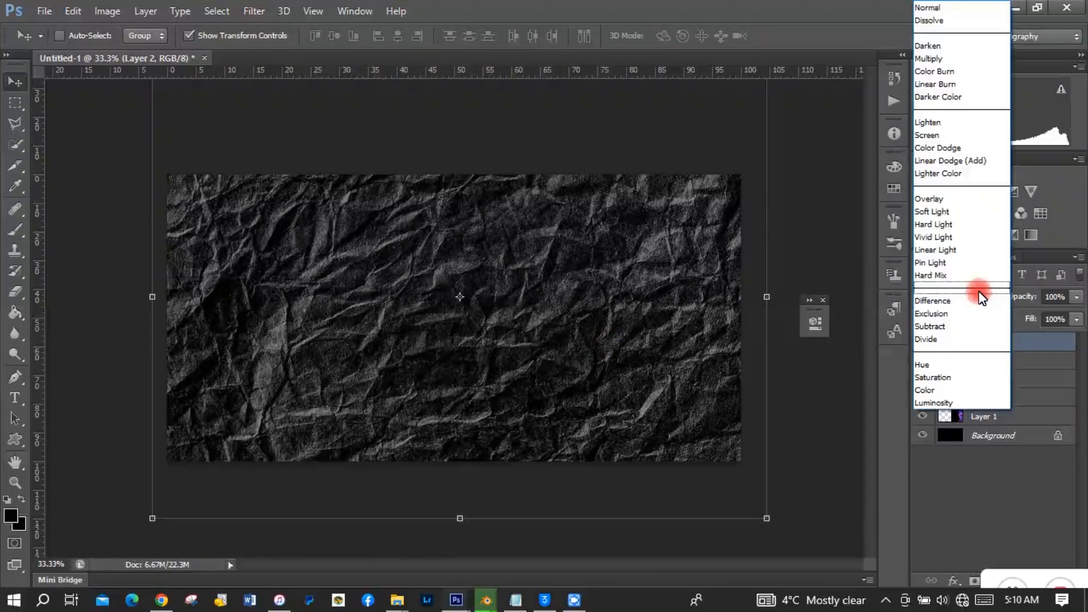
- Set the paper texture layer's blend mode to Screen and its opacity to 30%
{"action": "left_click", "coordinate": [977, 294]}
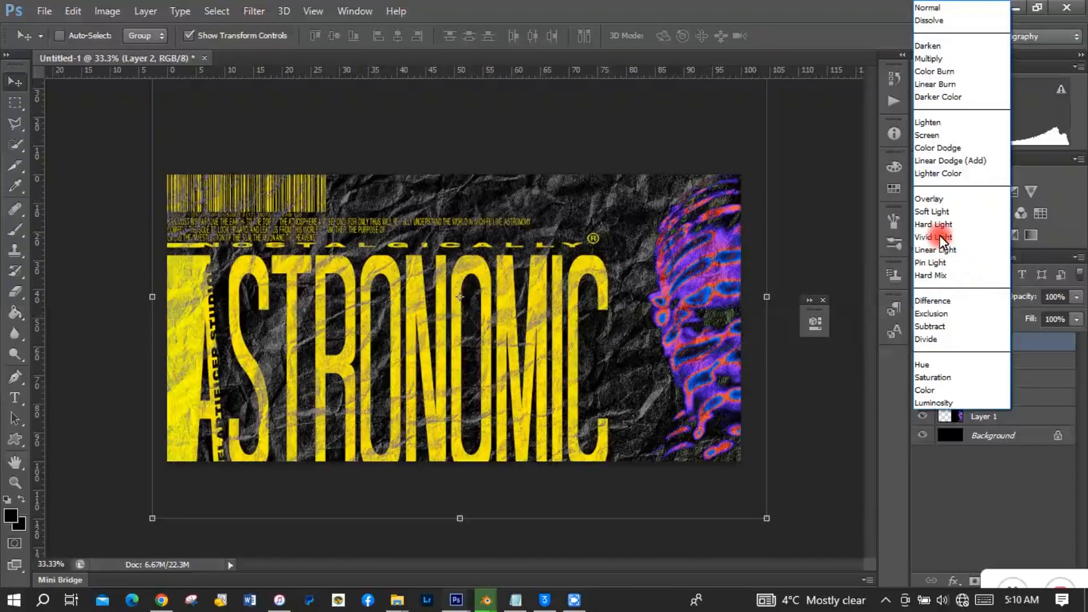
{"action": "left_click", "coordinate": [930, 134]}
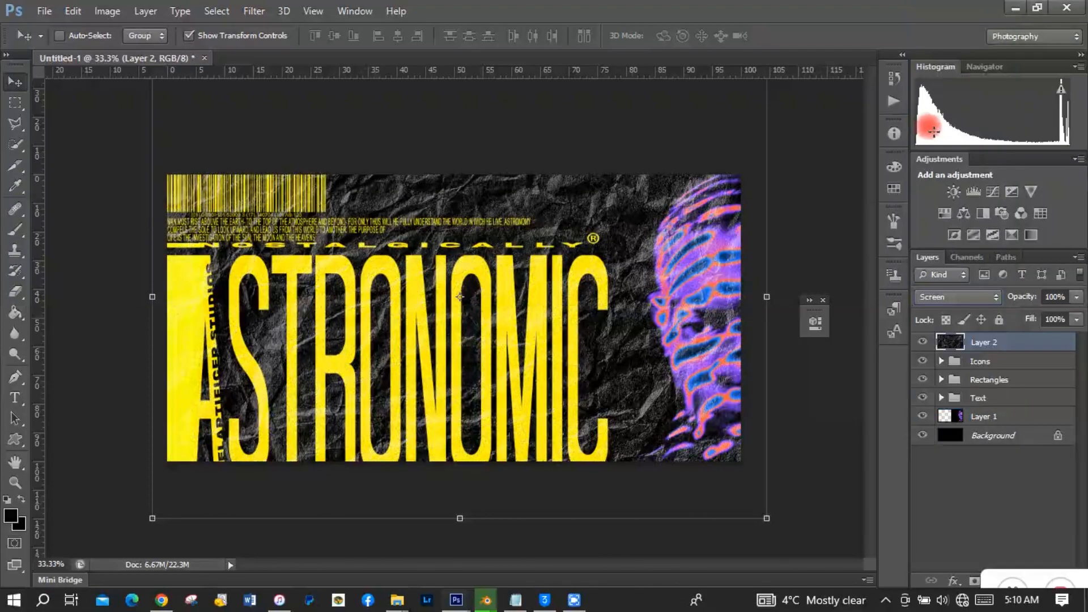
{"action": "left_click", "coordinate": [1076, 296]}
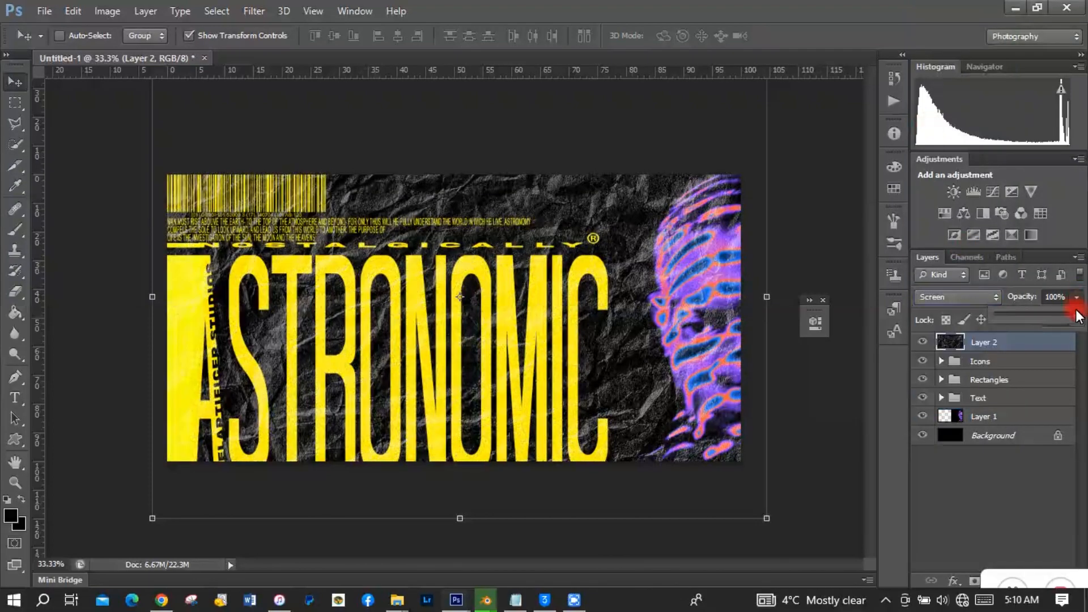
{"action": "left_click_drag", "start_coordinate": [1075, 315], "coordinate": [1018, 312]}
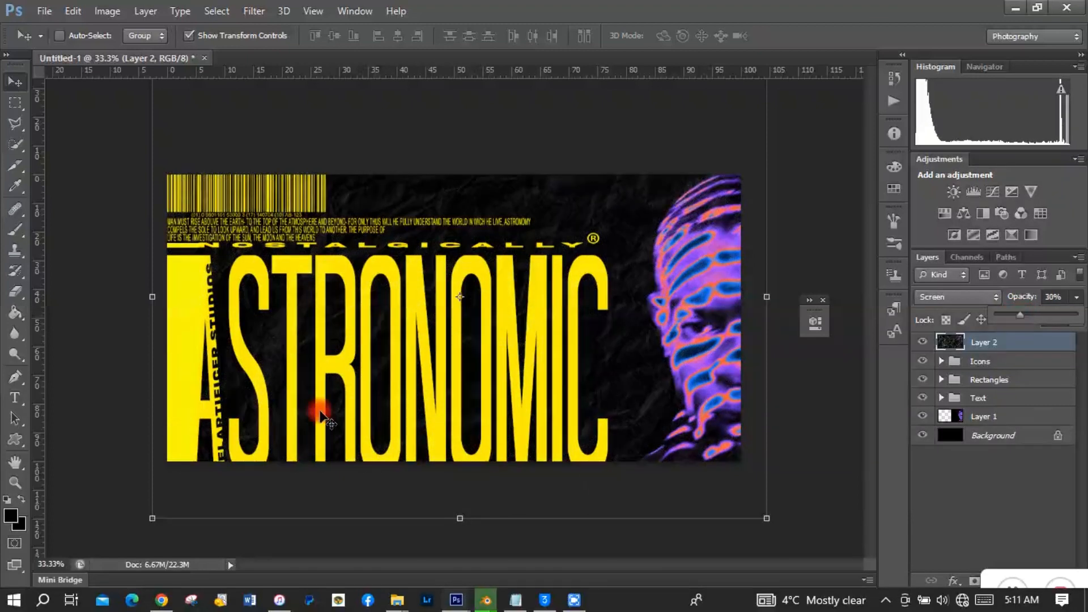
- Open GALAXY.JPG from the pictures pack, copy it onto the poster as a new layer, and minimize the source image
{"action": "left_click", "coordinate": [34, 12]}
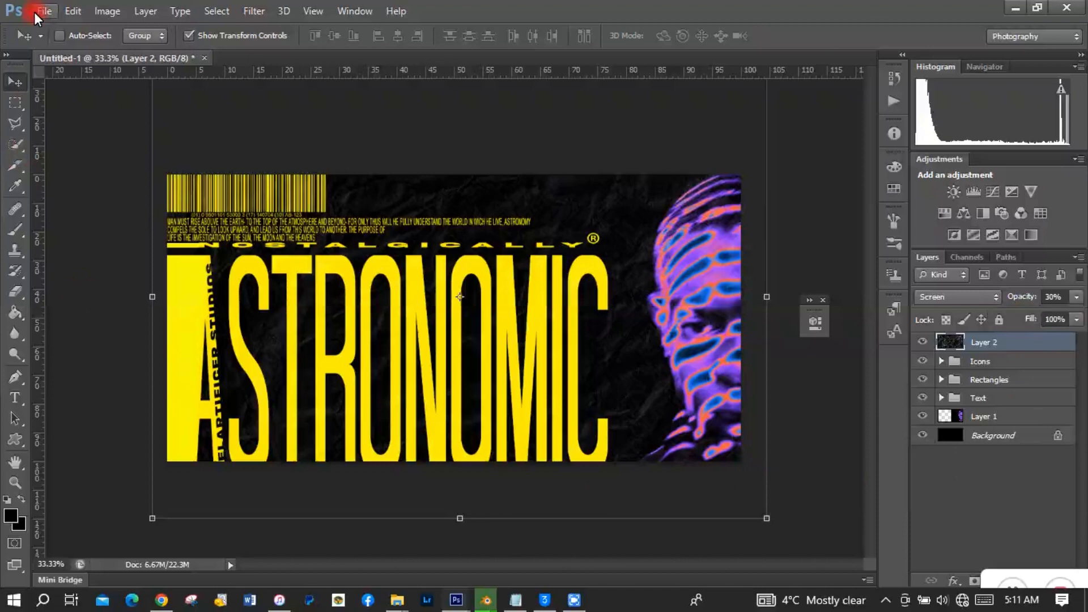
{"action": "left_click", "coordinate": [72, 42]}
{"action": "left_click", "coordinate": [718, 200]}
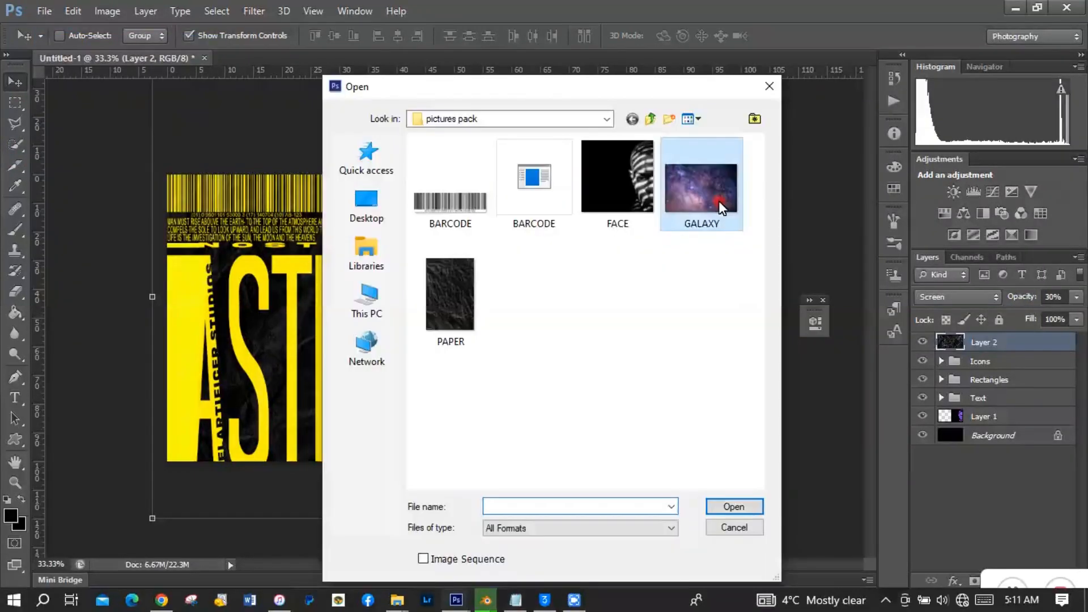
{"action": "left_click", "coordinate": [734, 506]}
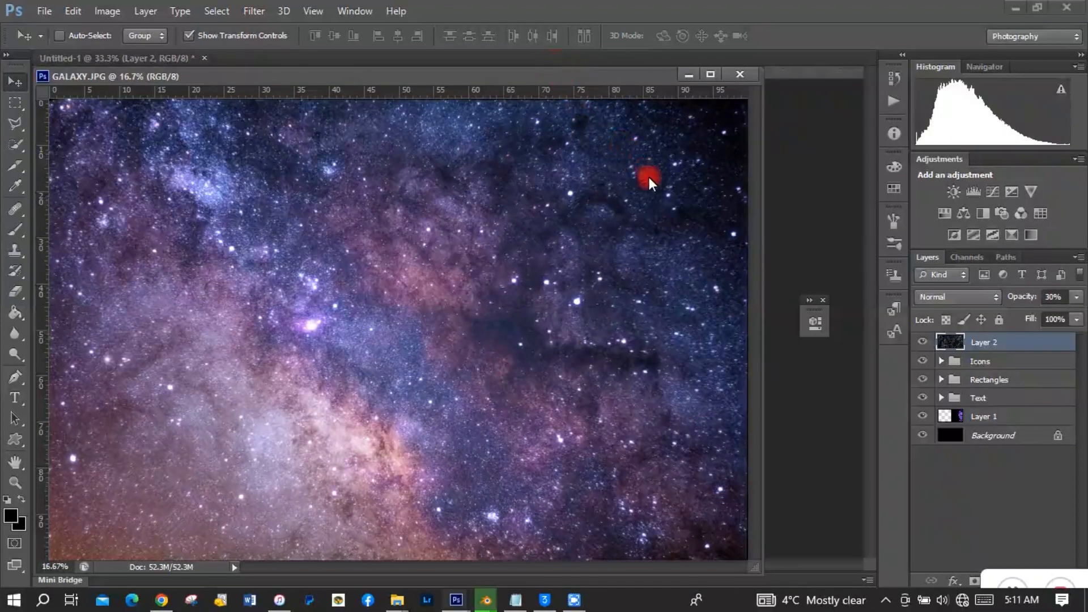
{"action": "left_click_drag", "start_coordinate": [648, 177], "coordinate": [657, 271]}
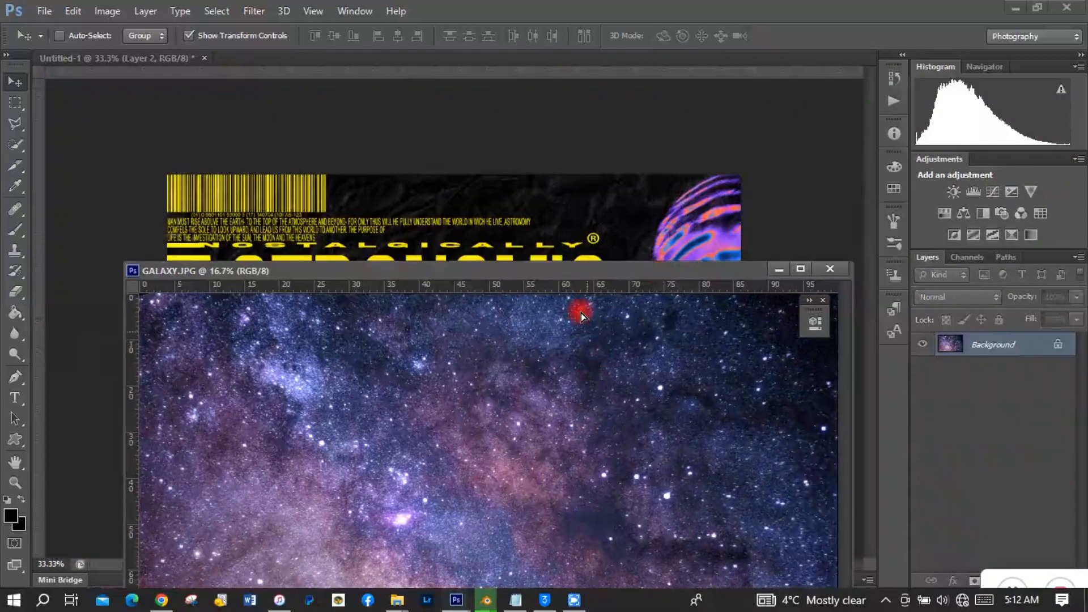
{"action": "left_click_drag", "start_coordinate": [573, 251], "coordinate": [569, 231]}
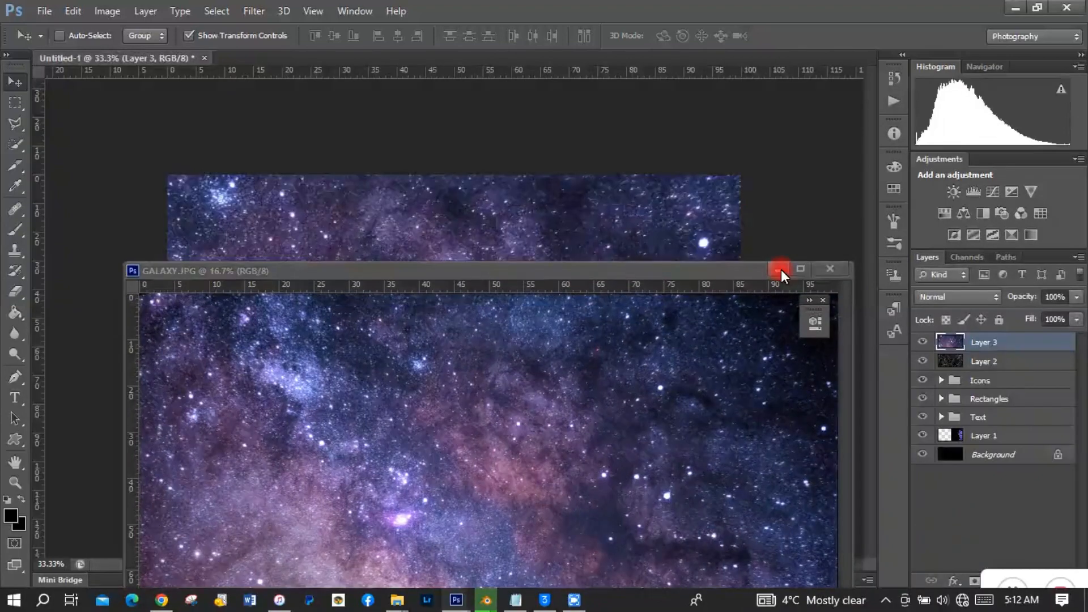
{"action": "left_click", "coordinate": [780, 269]}
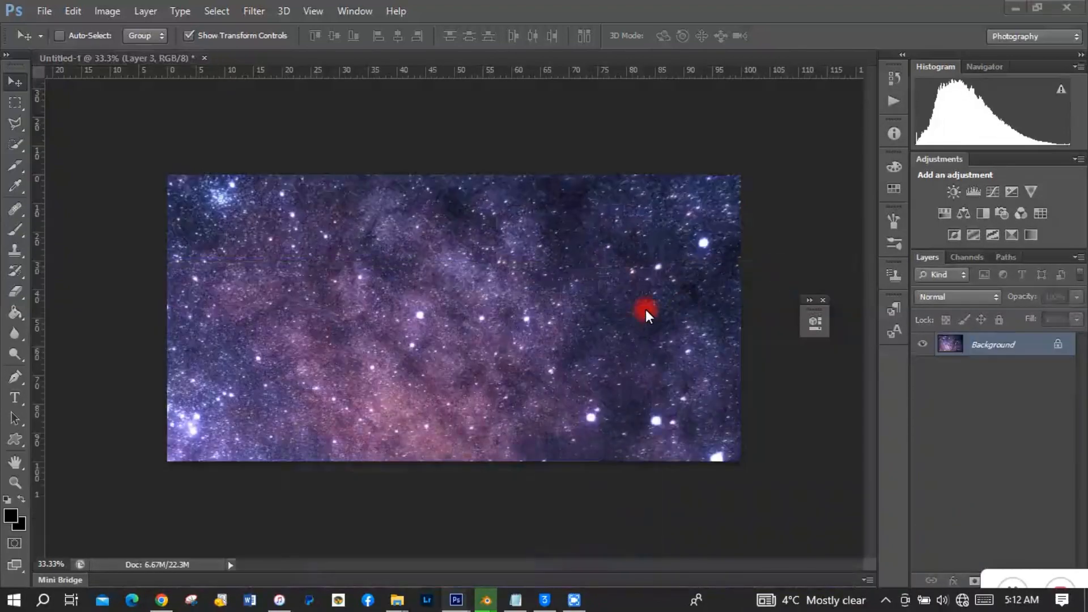
- Scale down and reposition the galaxy image so that it extends just beyond all the poster's edges
{"action": "key", "text": "ctrl+t"}
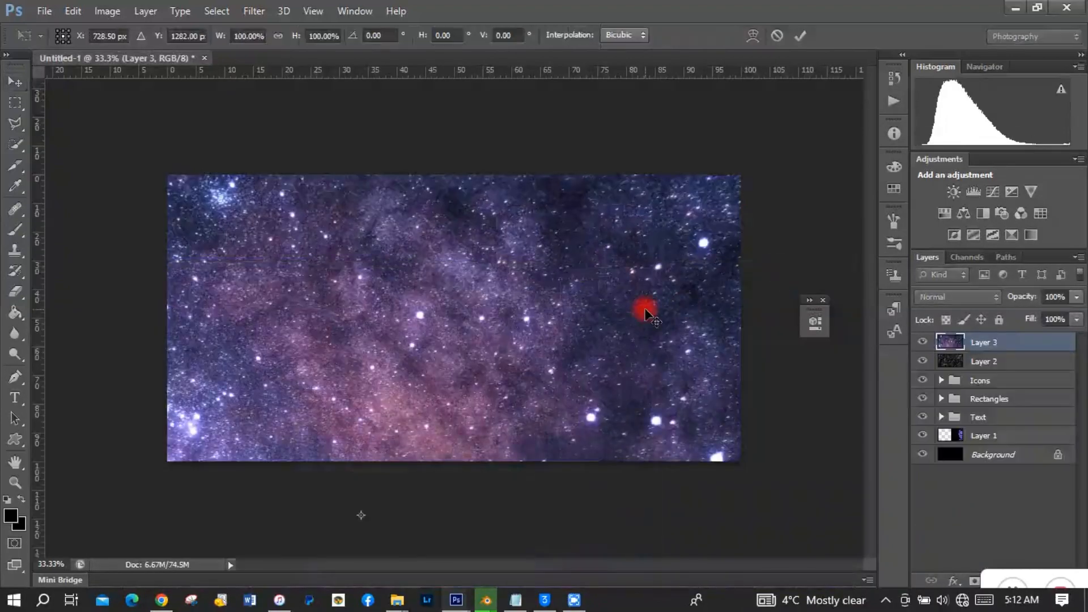
{"action": "key", "text": "ctrl+0"}
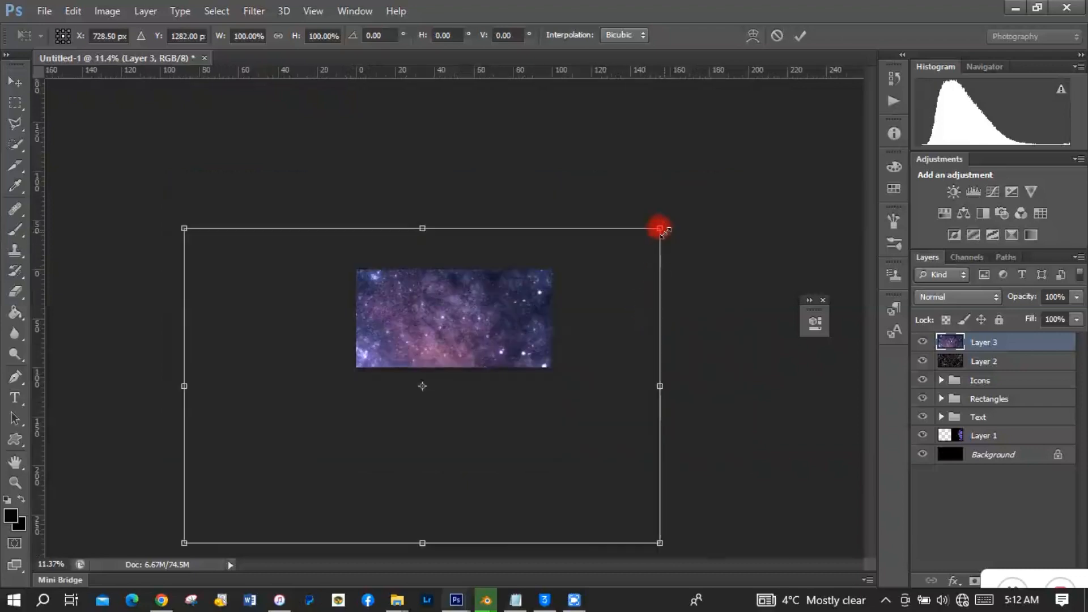
{"action": "left_click_drag", "start_coordinate": [659, 229], "coordinate": [640, 234]}
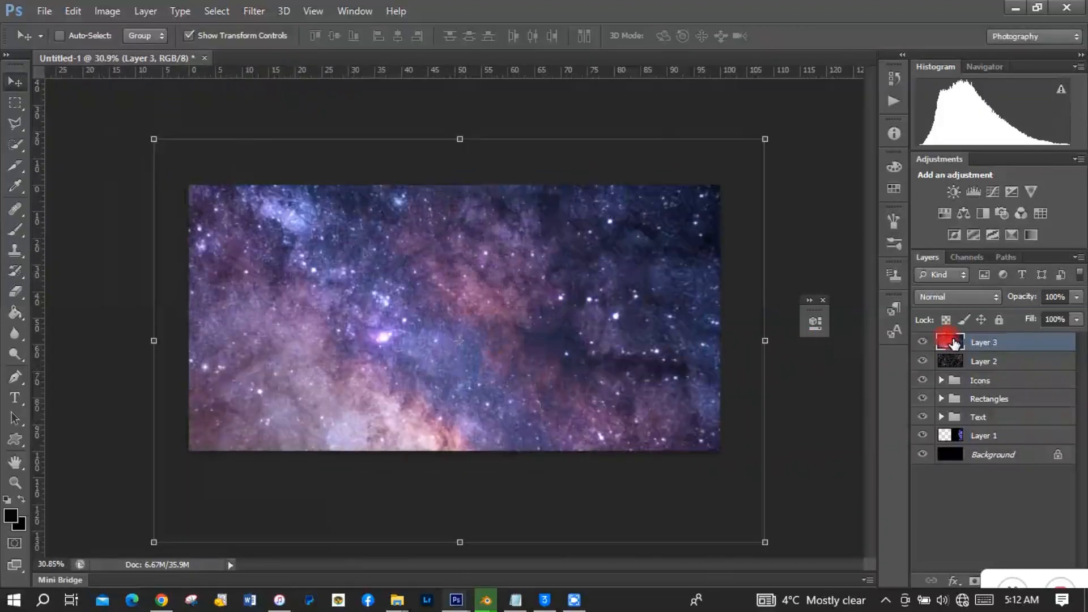
- Set the galaxy layer's blend mode to Screen and its opacity to 45%
{"action": "left_click", "coordinate": [958, 297]}
{"action": "left_click", "coordinate": [931, 133]}
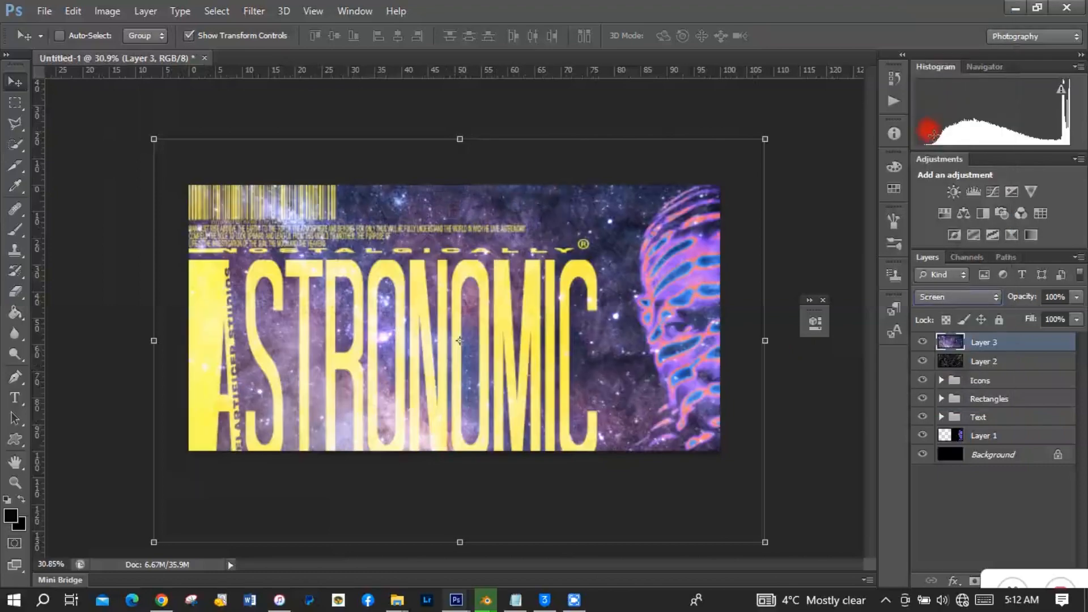
{"action": "left_click", "coordinate": [1076, 297]}
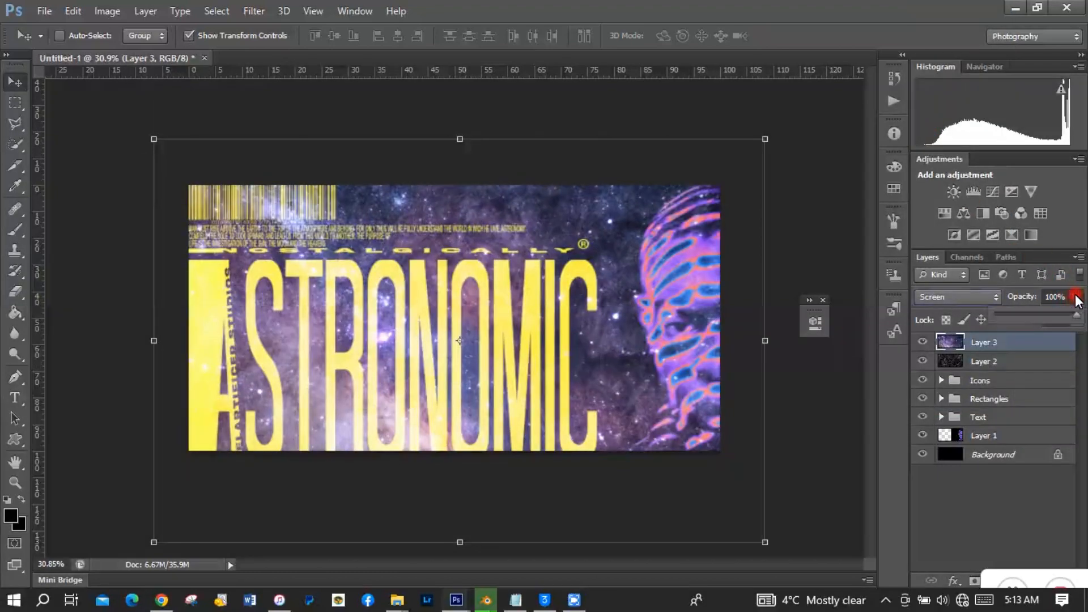
{"action": "left_click_drag", "start_coordinate": [1025, 313], "coordinate": [1016, 314]}
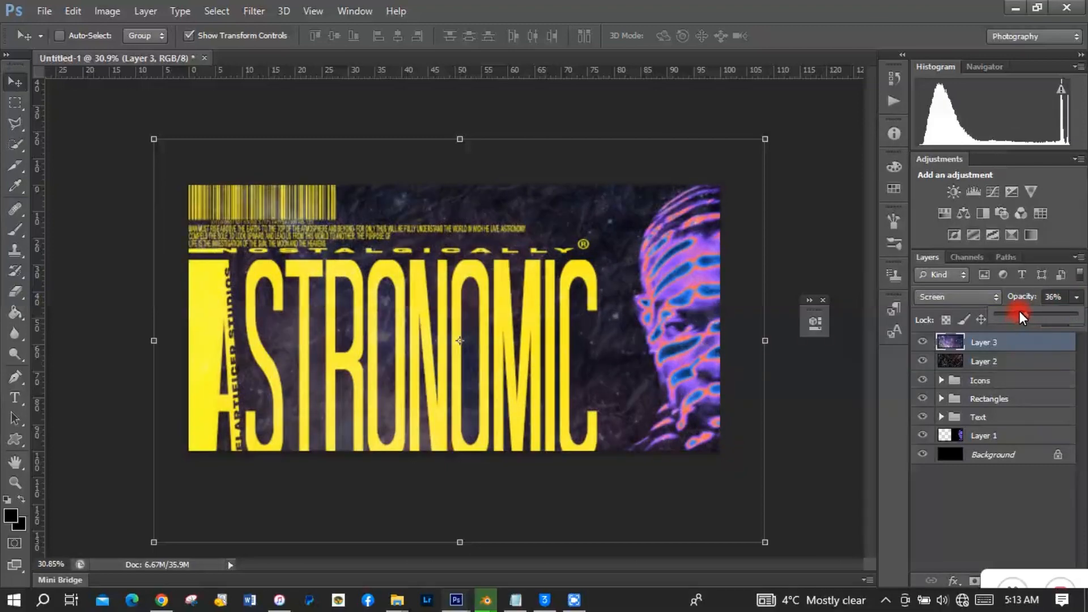
{"action": "left_click_drag", "start_coordinate": [1027, 311], "coordinate": [1032, 311]}
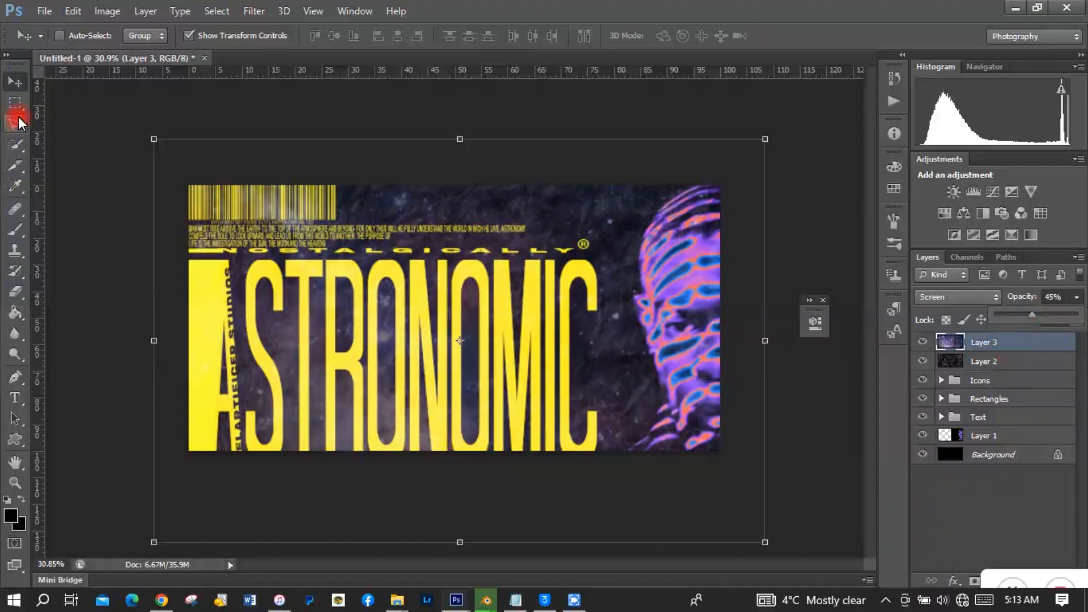
- Rename Layer 3 as Galaxy and Layer 2 as Paper
{"action": "left_click", "coordinate": [992, 337]}
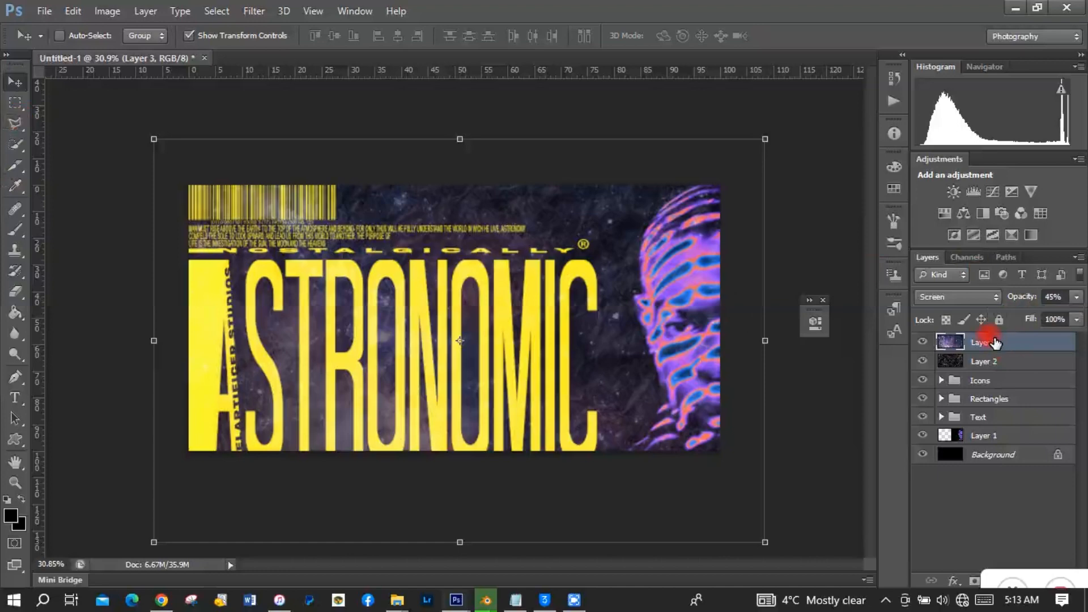
{"action": "double_click", "coordinate": [989, 341]}
{"action": "key", "text": "BackSpace"}
{"action": "type", "text": "Galaxy"}
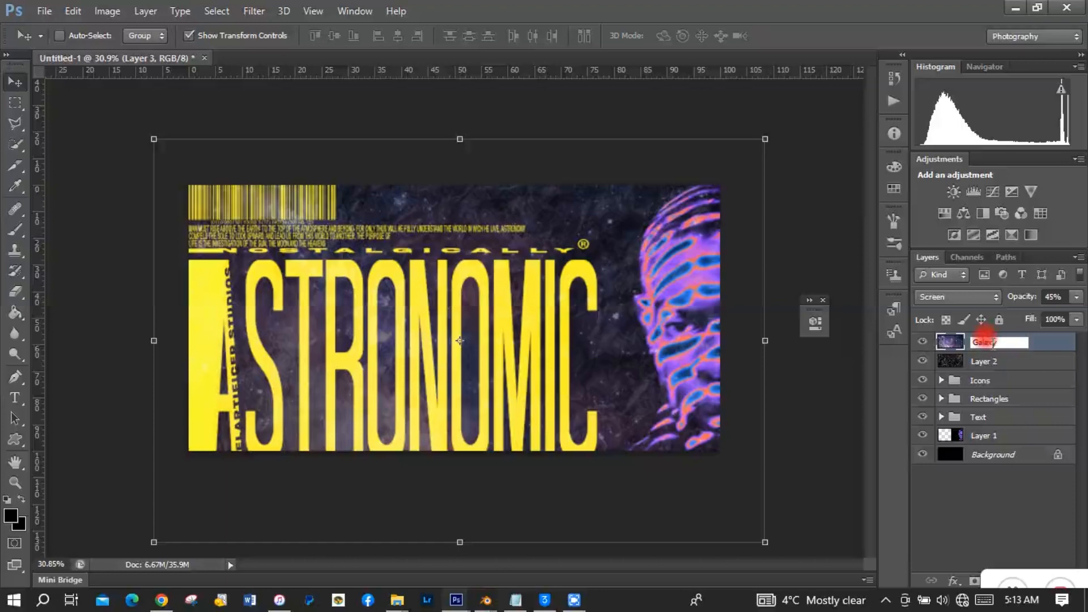
{"action": "key", "text": "Return"}
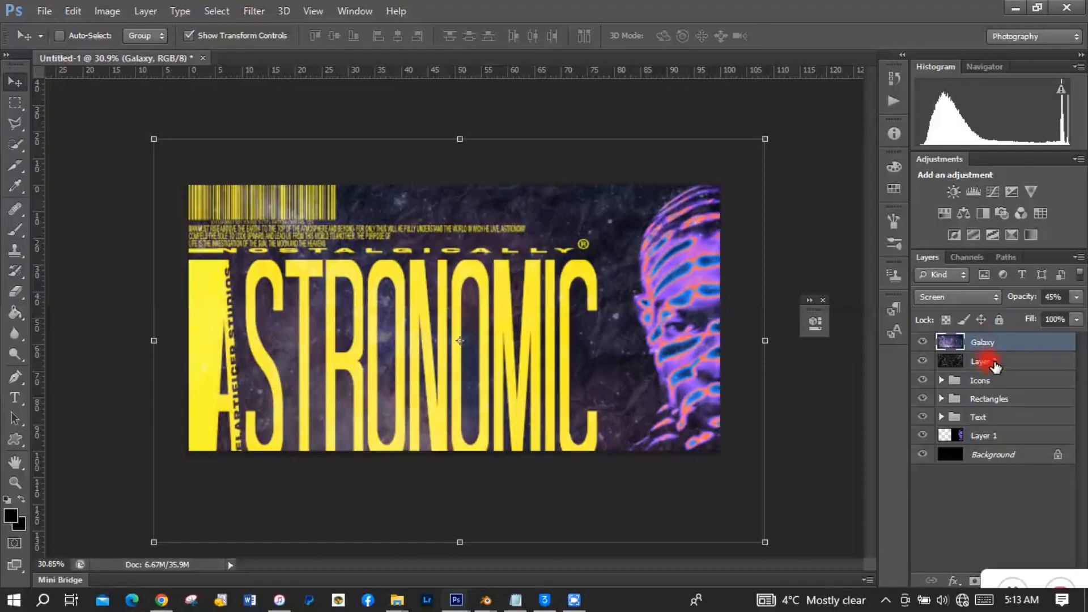
{"action": "double_click", "coordinate": [986, 360]}
{"action": "type", "text": "Paper"}
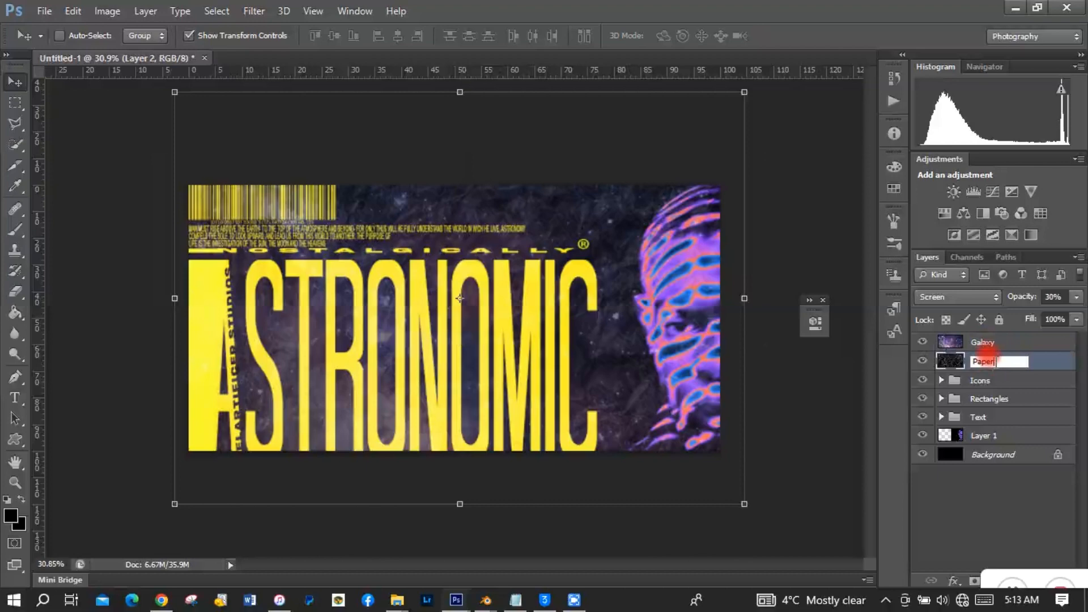
{"action": "key", "text": "Return"}
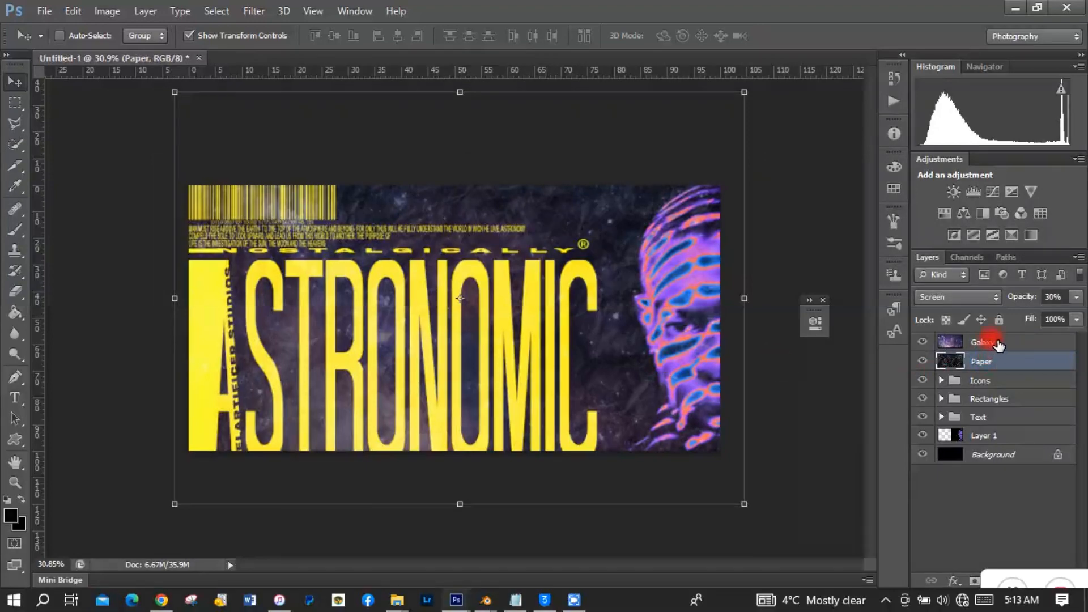
- Group the Paper and Galaxy layers together and name the group Backgrounds
{"action": "left_click", "coordinate": [997, 343], "text": "shift"}
{"action": "key", "text": "ctrl+g"}
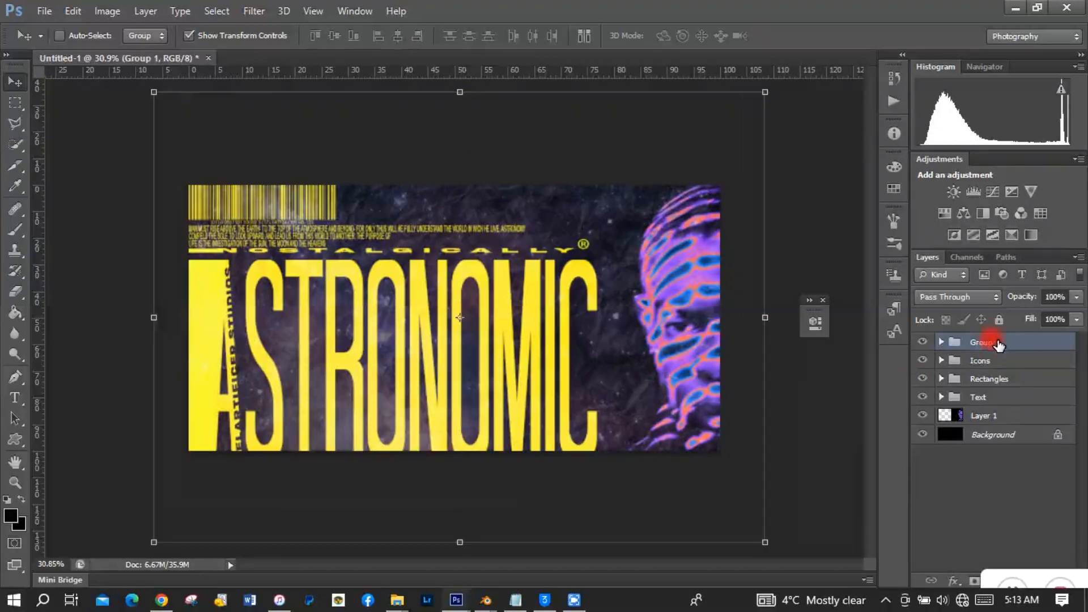
{"action": "double_click", "coordinate": [980, 342]}
{"action": "key", "text": "BackSpace"}
{"action": "type", "text": "Backgrounds"}
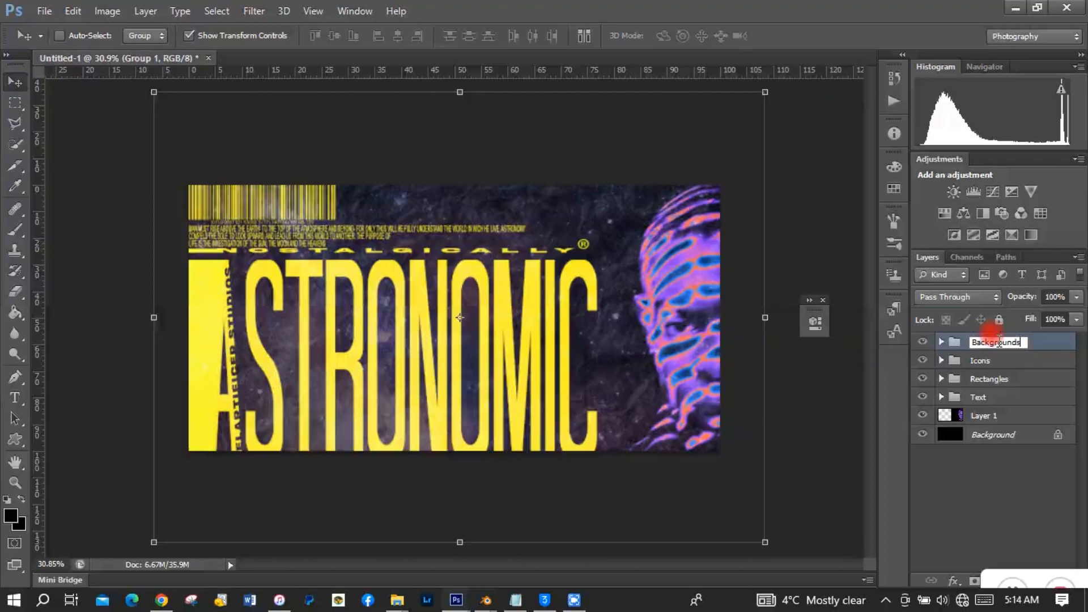
{"action": "key", "text": "Return"}
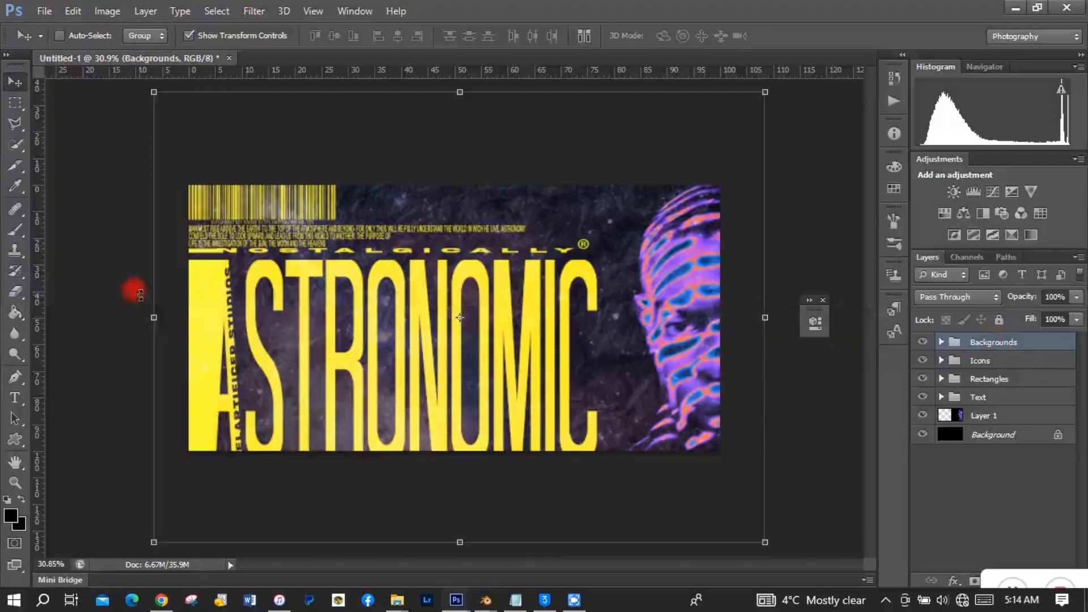
- Fit the whole poster on screen and close the small floating panel that covers the face
{"action": "left_click", "coordinate": [14, 482]}
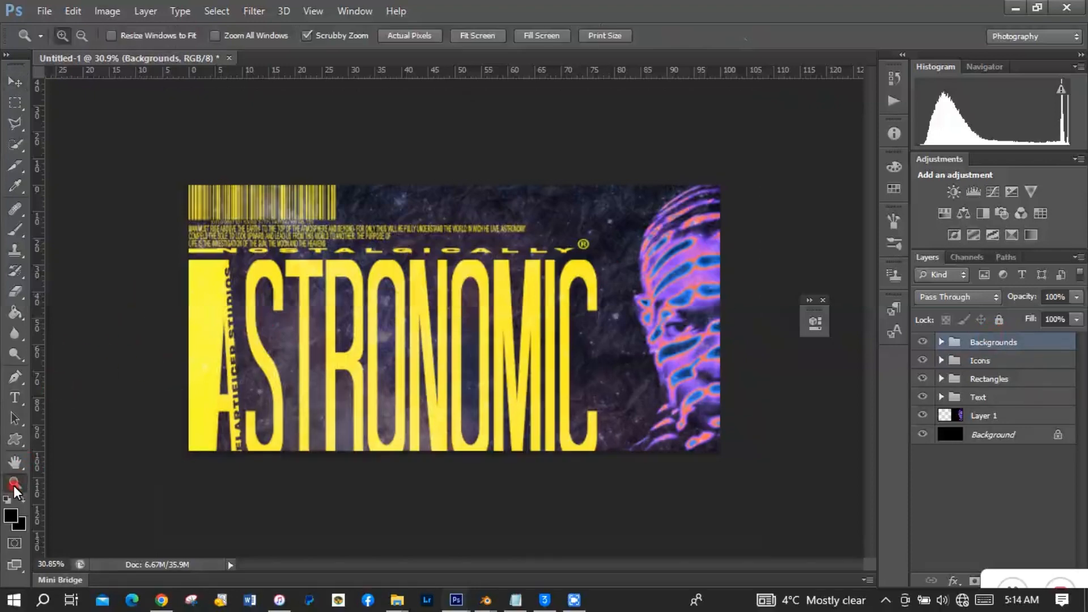
{"action": "right_click", "coordinate": [237, 386]}
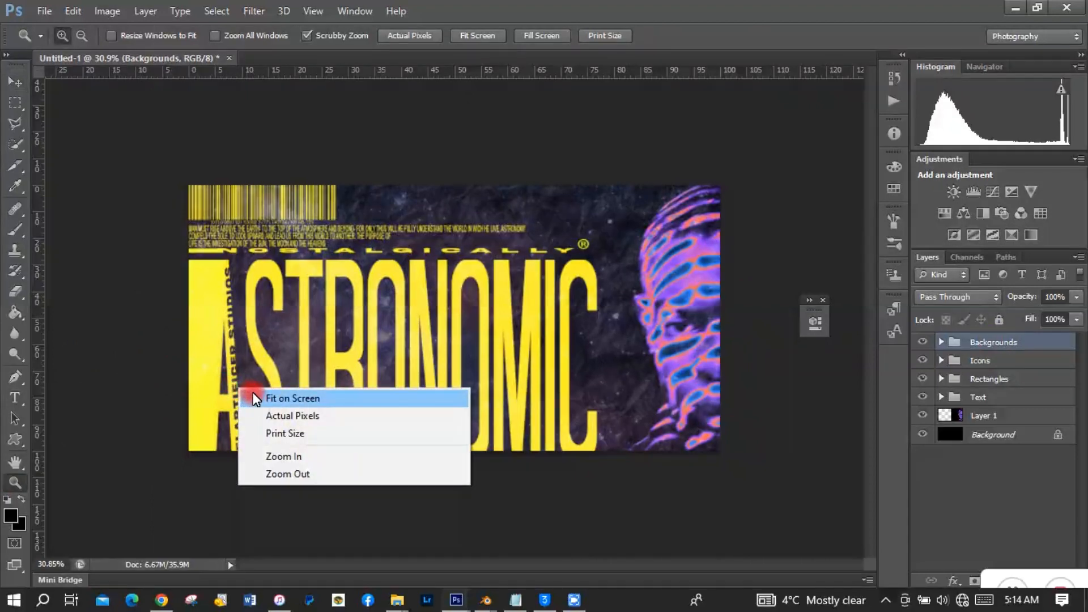
{"action": "left_click", "coordinate": [253, 392]}
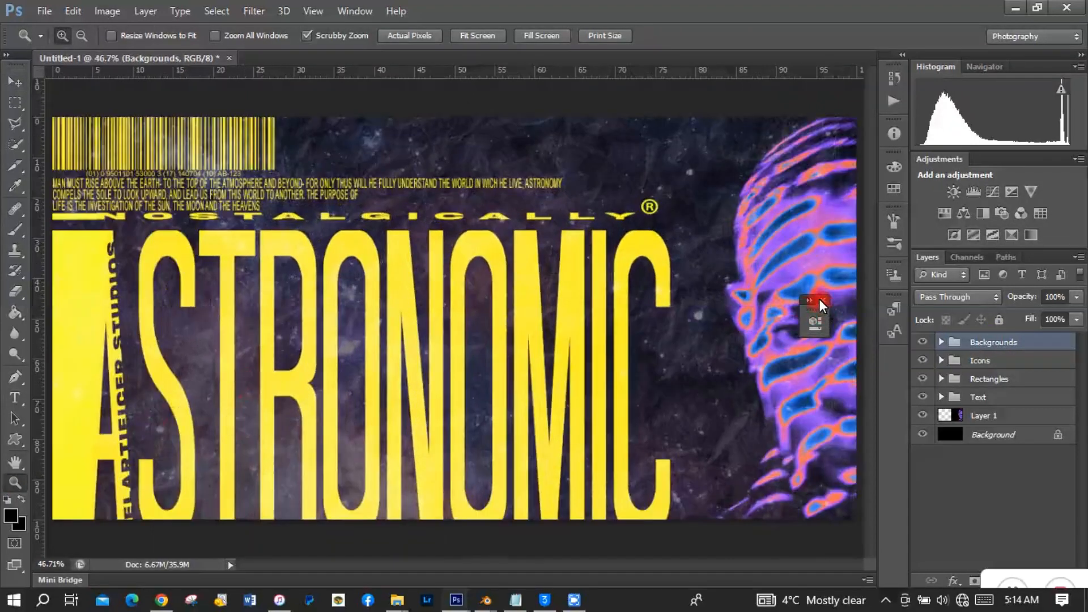
{"action": "left_click", "coordinate": [822, 299]}
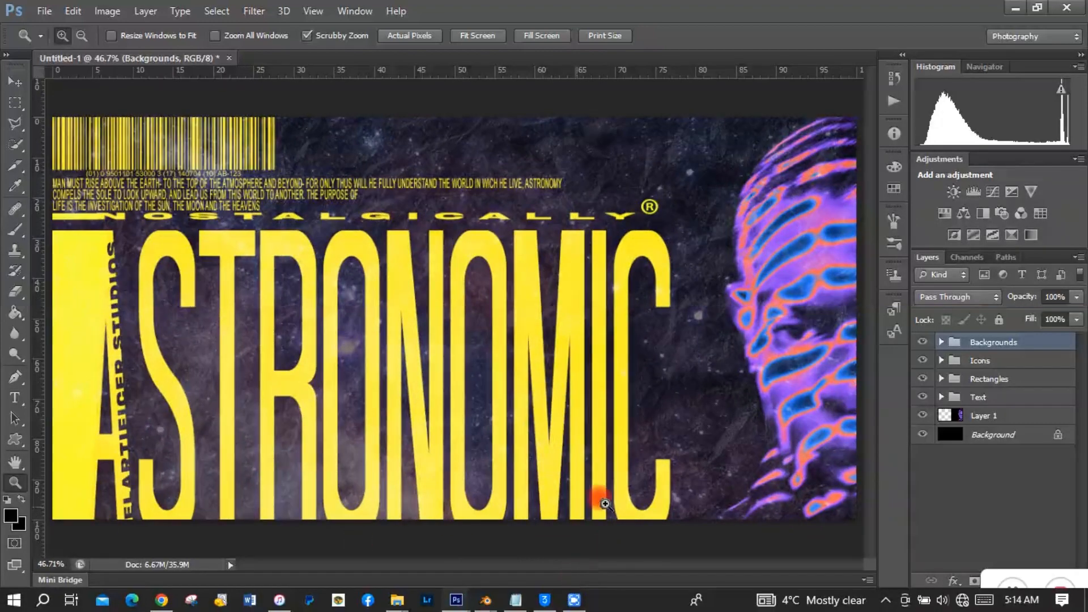
- Examine the poster's texture details up close around the barcode, small texts and face, ending with the whole poster fitted on screen
{"action": "left_click_drag", "start_coordinate": [235, 186], "coordinate": [236, 185]}
{"action": "right_click", "coordinate": [288, 330]}
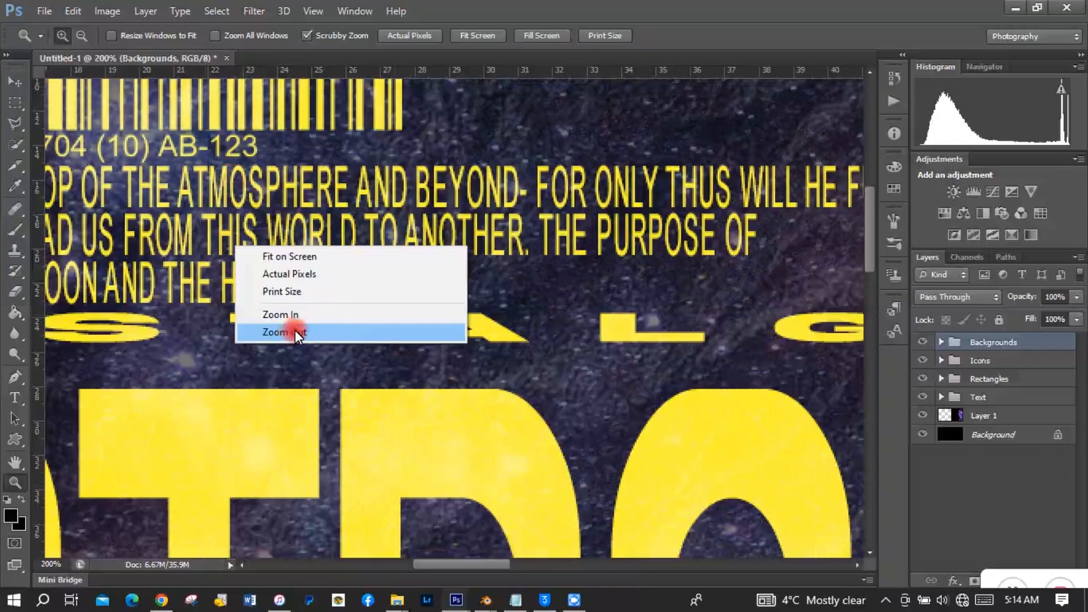
{"action": "left_click", "coordinate": [294, 332]}
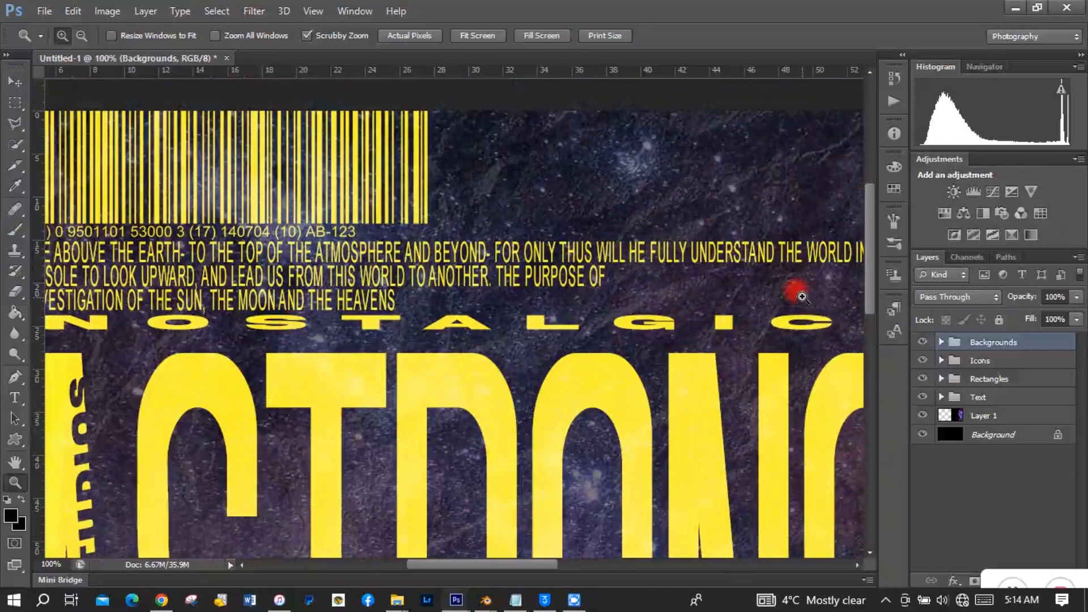
{"action": "right_click", "coordinate": [811, 318]}
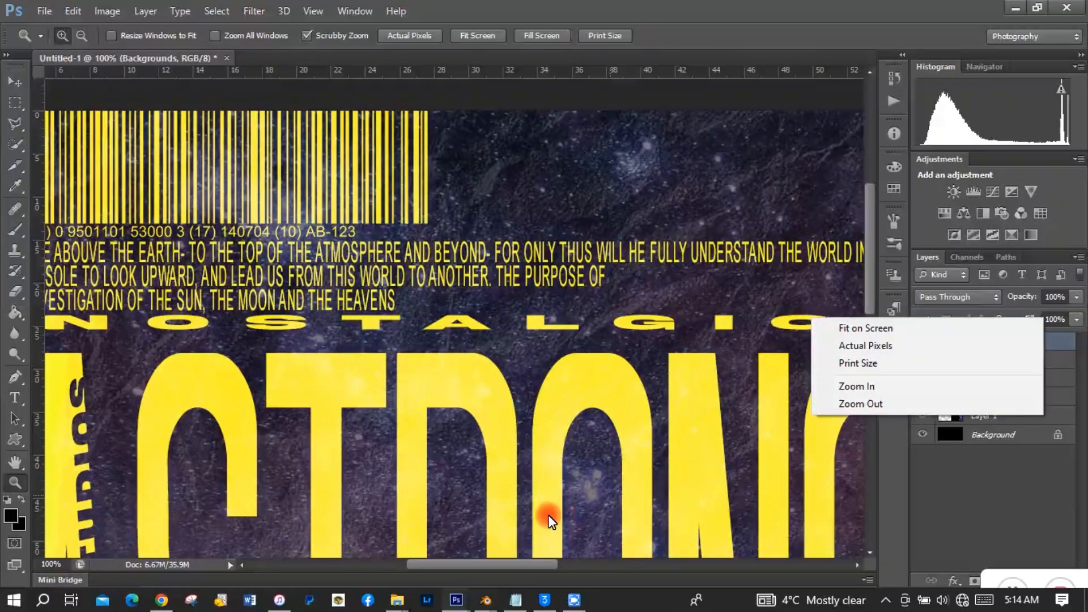
{"action": "left_click", "coordinate": [497, 569]}
{"action": "left_click_drag", "start_coordinate": [532, 564], "coordinate": [712, 549]}
{"action": "left_click_drag", "start_coordinate": [869, 253], "coordinate": [860, 278]}
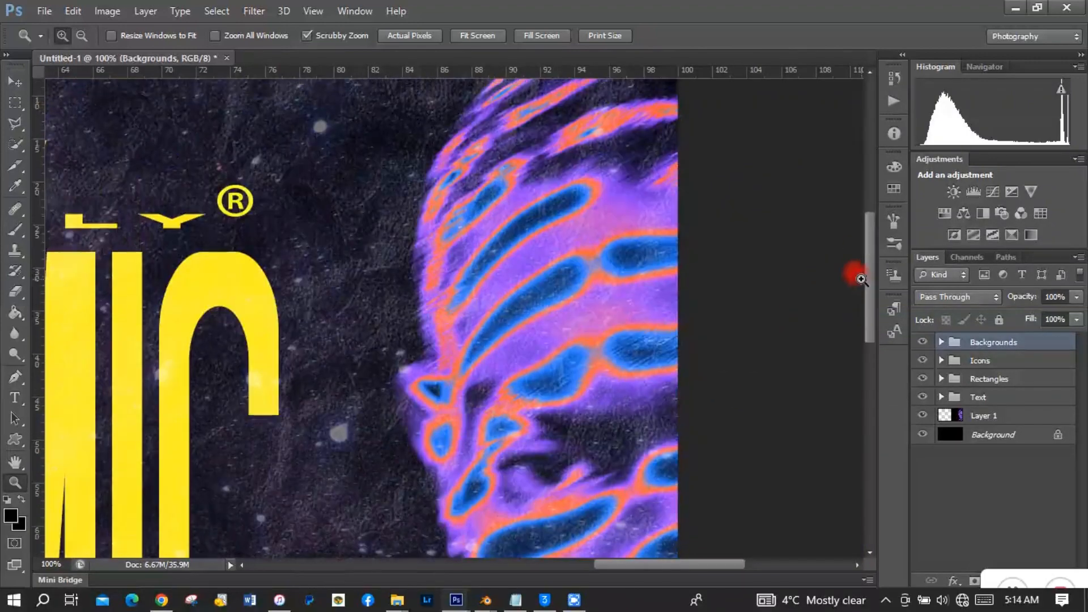
{"action": "right_click", "coordinate": [530, 331]}
{"action": "left_click", "coordinate": [560, 354]}
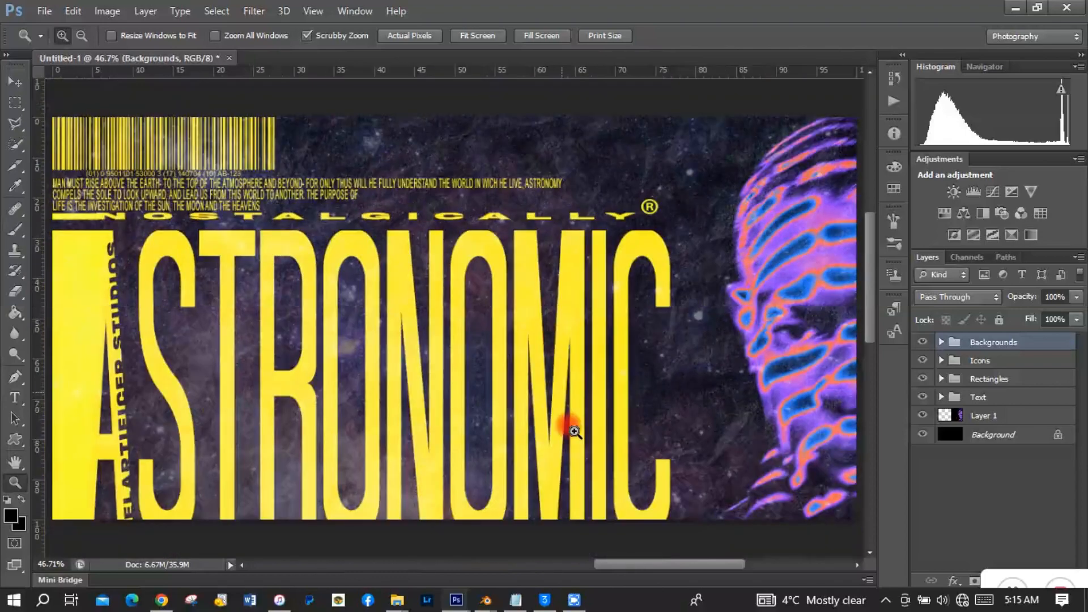